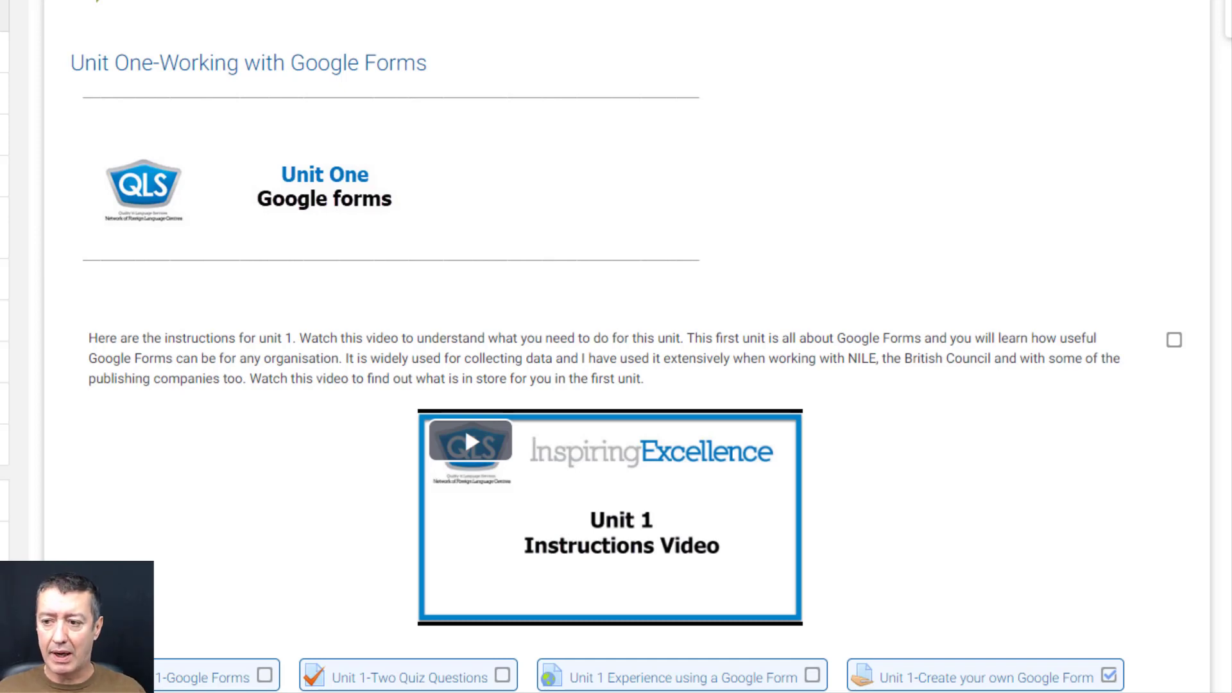
Look through the pages of the Unit 1-Google Forms book in the Technology and Language Schools course and return to the course page.
{"action": "scroll", "coordinate": [628, 346], "scroll_direction": "down", "scroll_amount": 10}
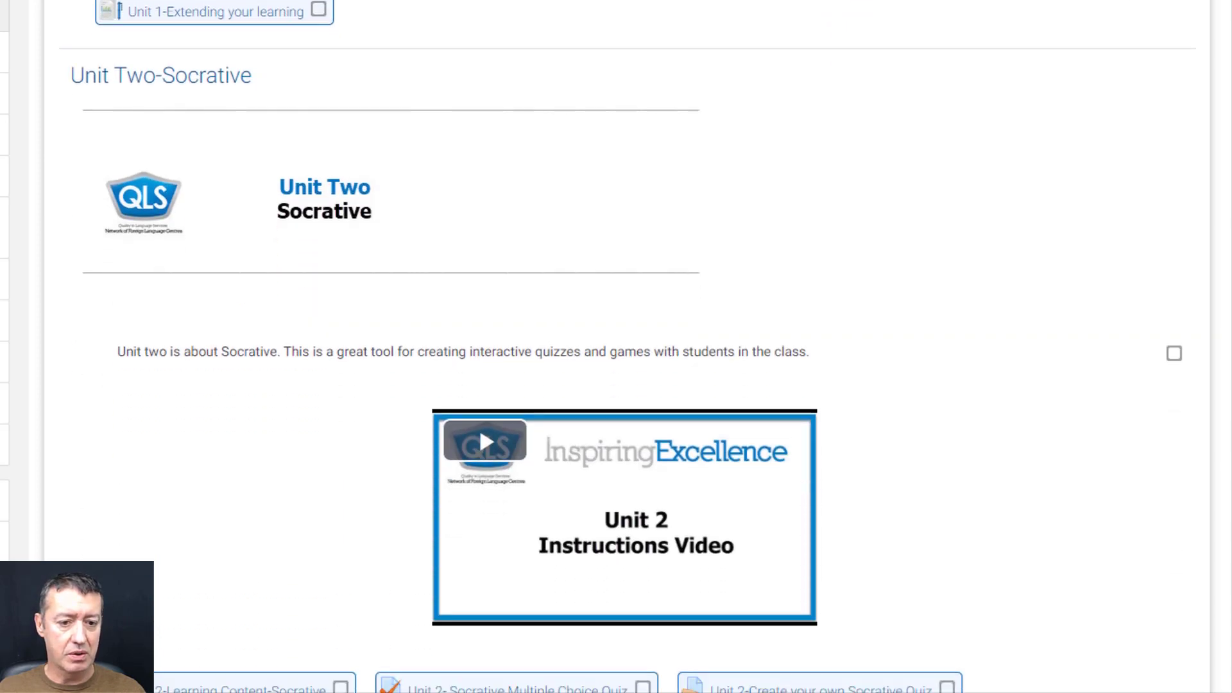
{"action": "scroll", "coordinate": [472, 411], "scroll_direction": "up", "scroll_amount": 10}
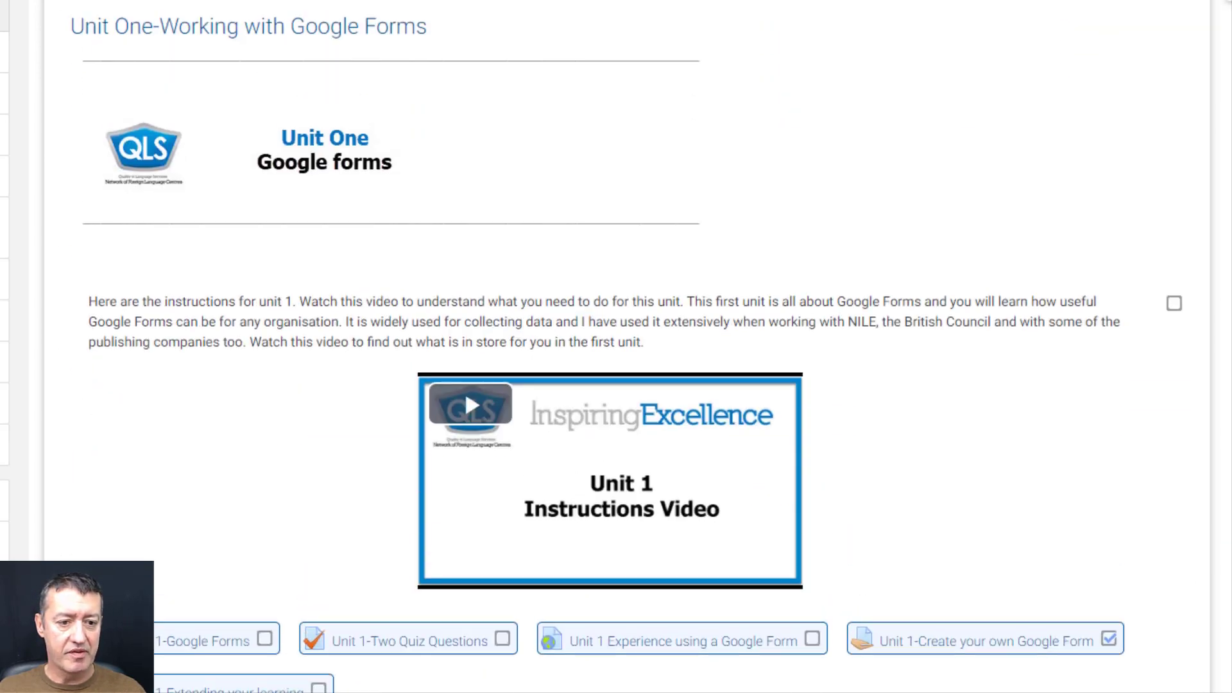
{"action": "scroll", "coordinate": [616, 347], "scroll_direction": "down", "scroll_amount": 1}
{"action": "scroll", "coordinate": [248, 41], "scroll_direction": "up", "scroll_amount": 1}
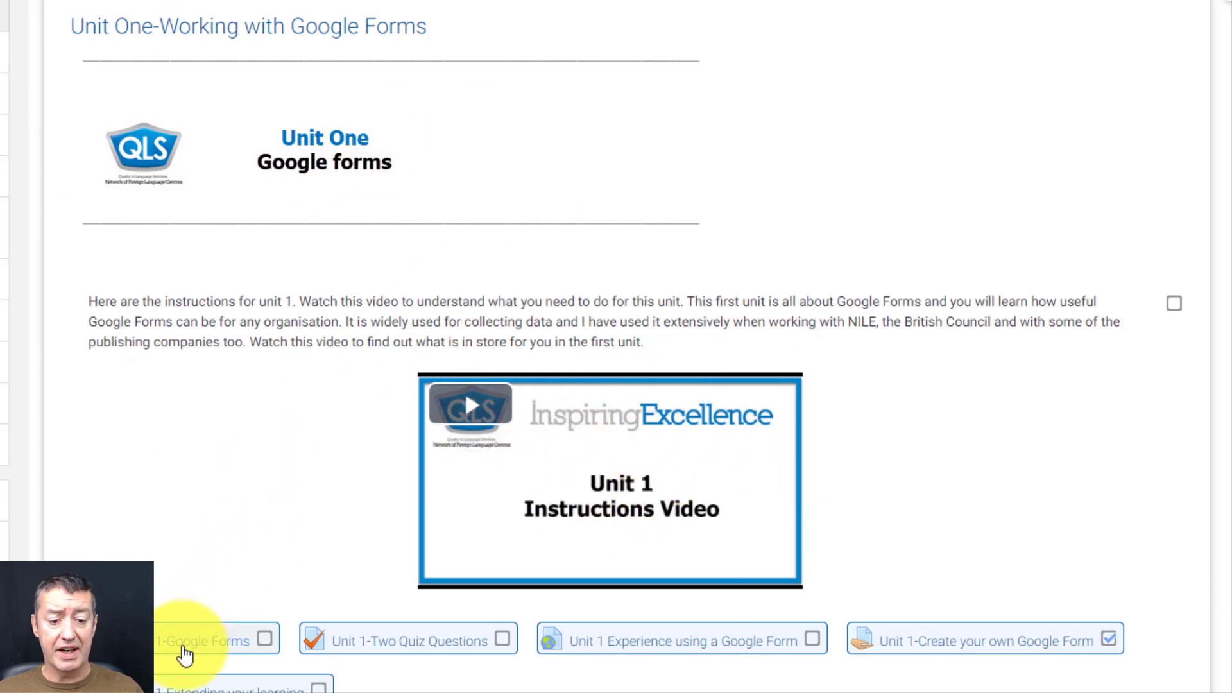
{"action": "left_click", "coordinate": [185, 645]}
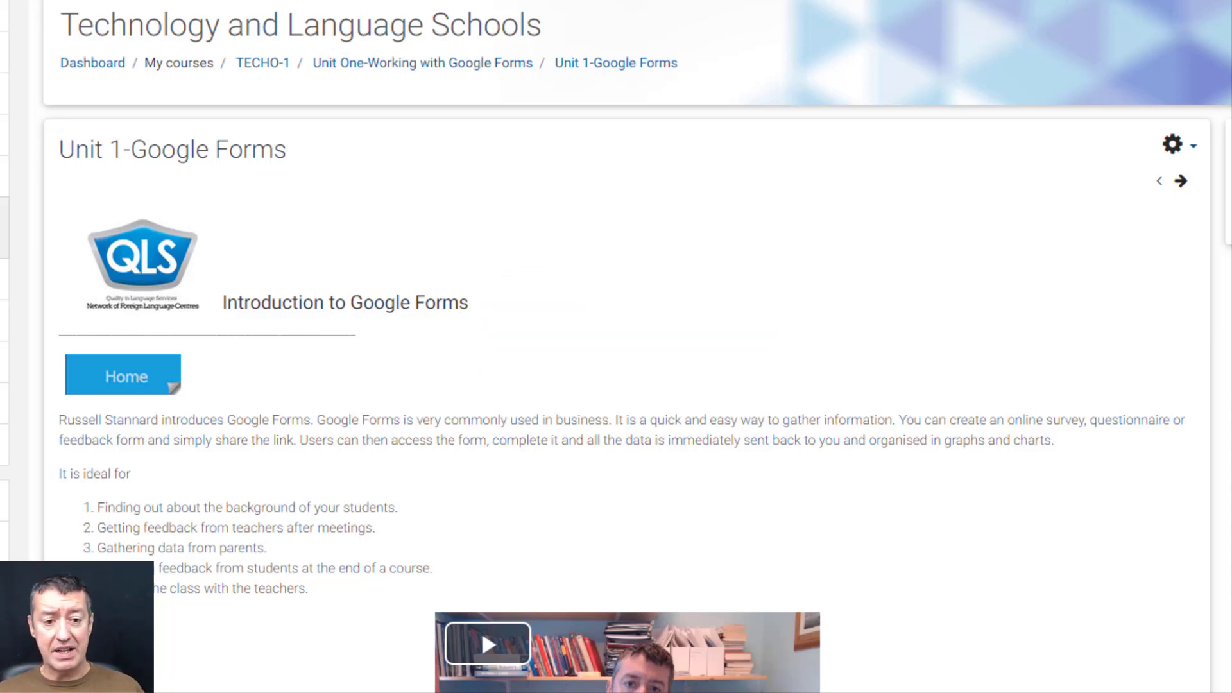
{"action": "left_click", "coordinate": [1185, 185]}
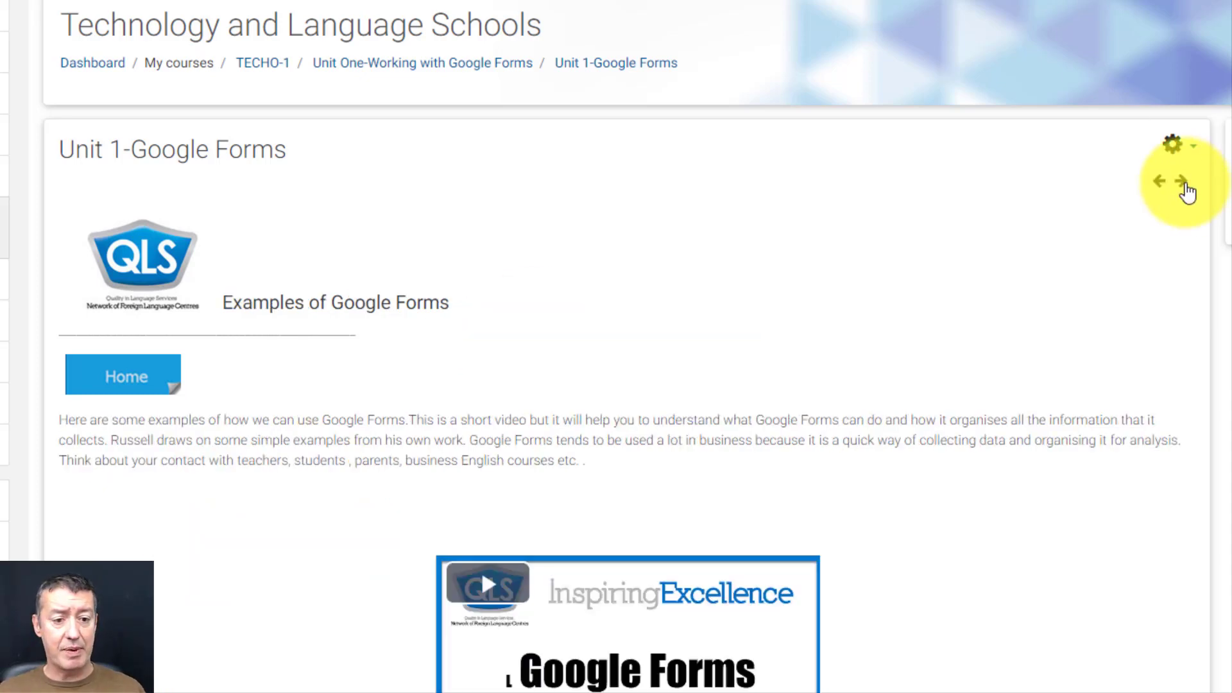
{"action": "left_click", "coordinate": [1185, 185]}
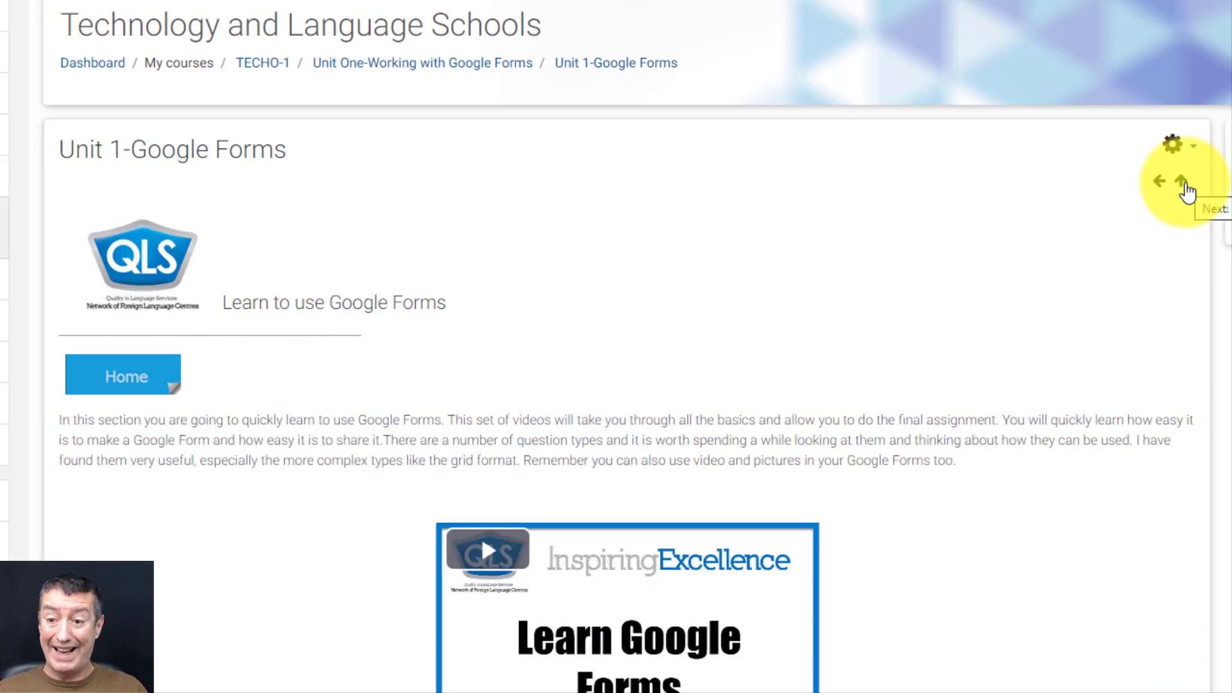
{"action": "left_click", "coordinate": [1162, 184]}
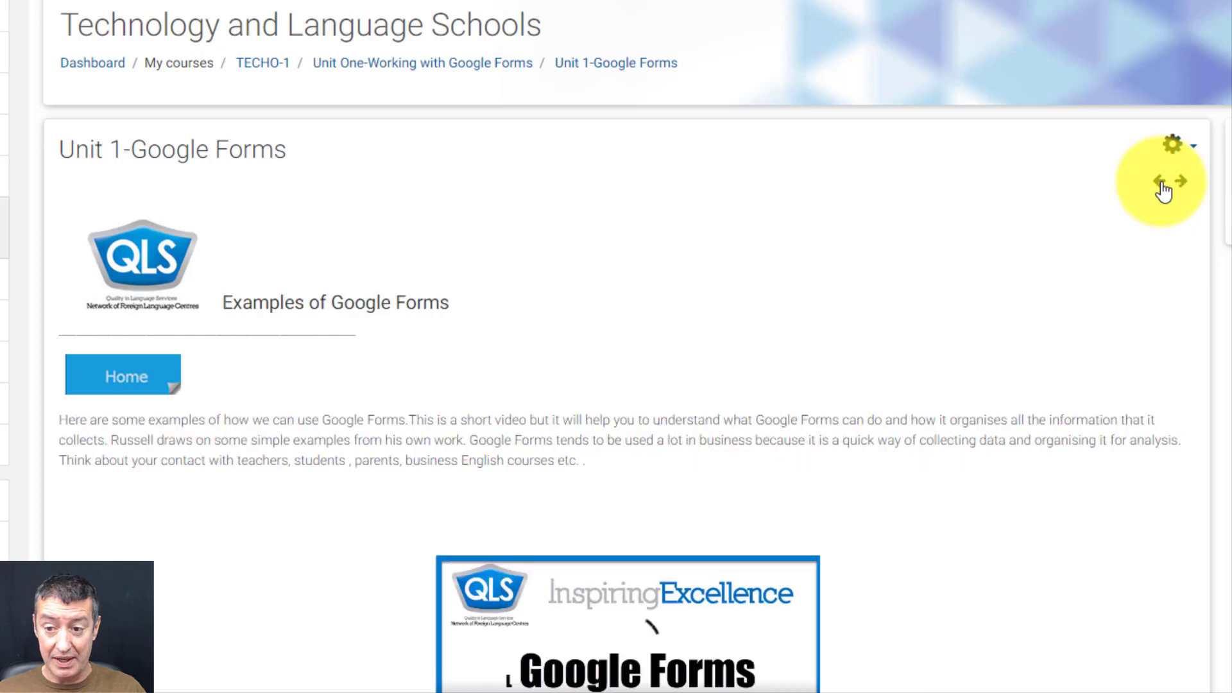
{"action": "left_click", "coordinate": [1162, 184]}
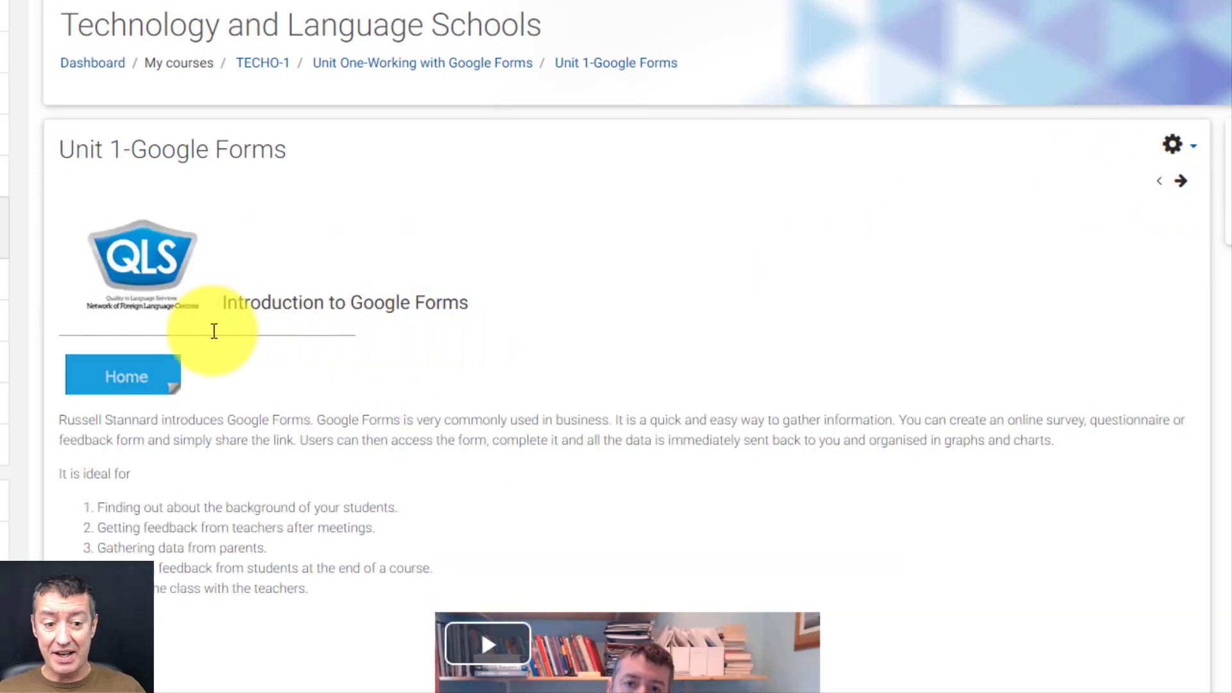
{"action": "left_click", "coordinate": [129, 384]}
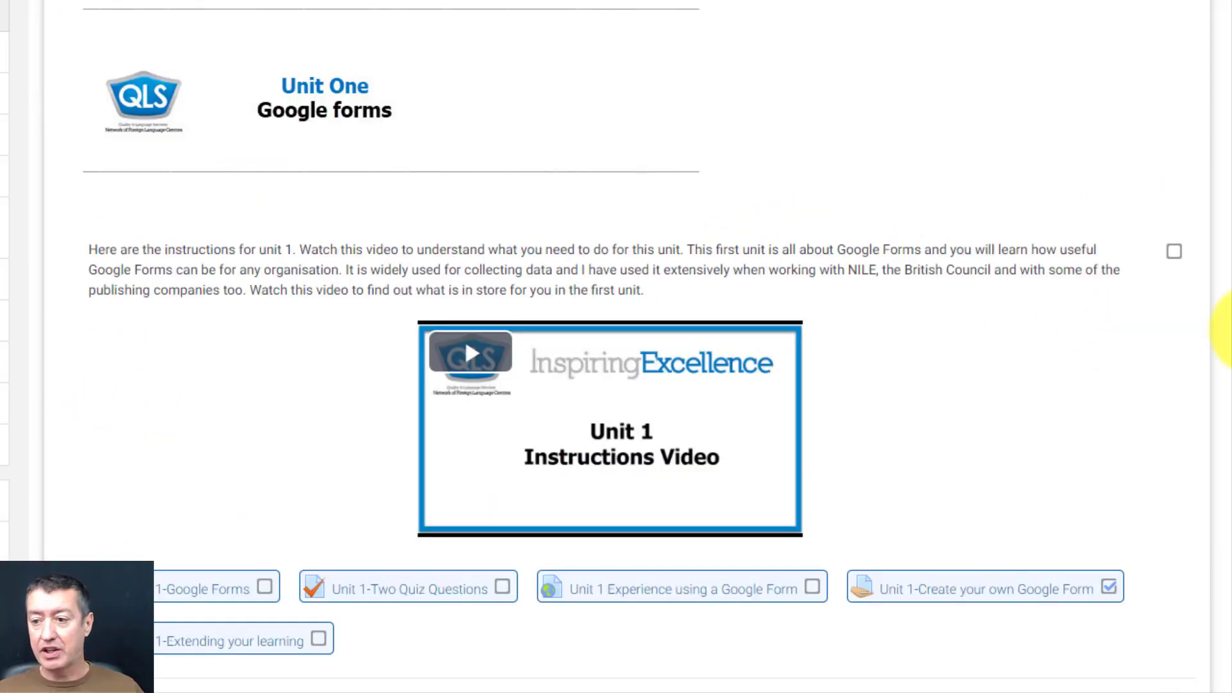
Look through the pages of the Unit 2-Learning Content-Socrative book and return to the course page.
{"action": "scroll", "coordinate": [616, 347], "scroll_direction": "down", "scroll_amount": 2}
{"action": "scroll", "coordinate": [616, 346], "scroll_direction": "down", "scroll_amount": 9}
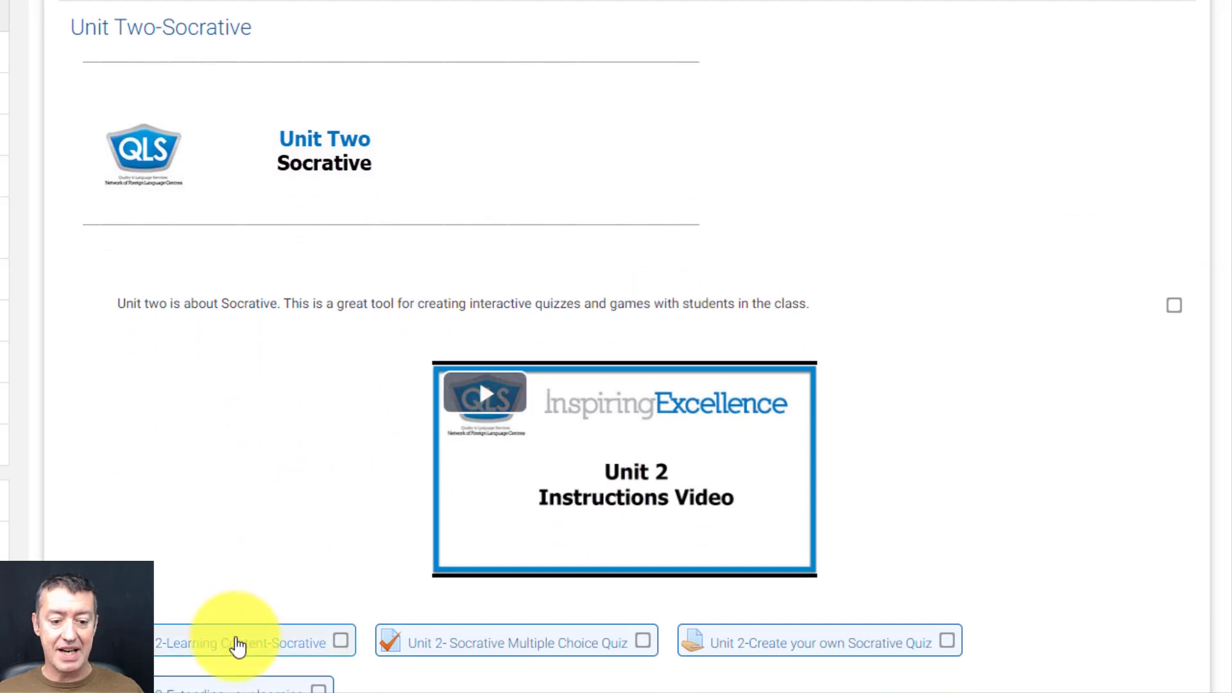
{"action": "left_click", "coordinate": [236, 648]}
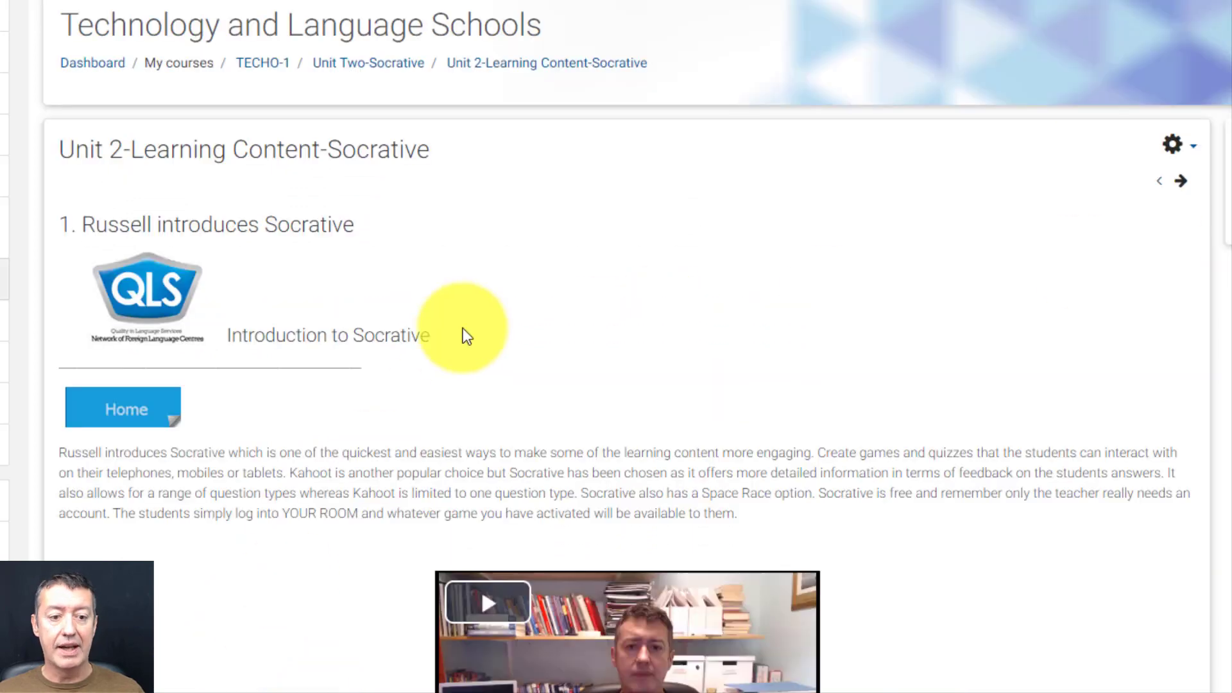
{"action": "left_click", "coordinate": [1182, 186]}
{"action": "left_click", "coordinate": [1182, 187]}
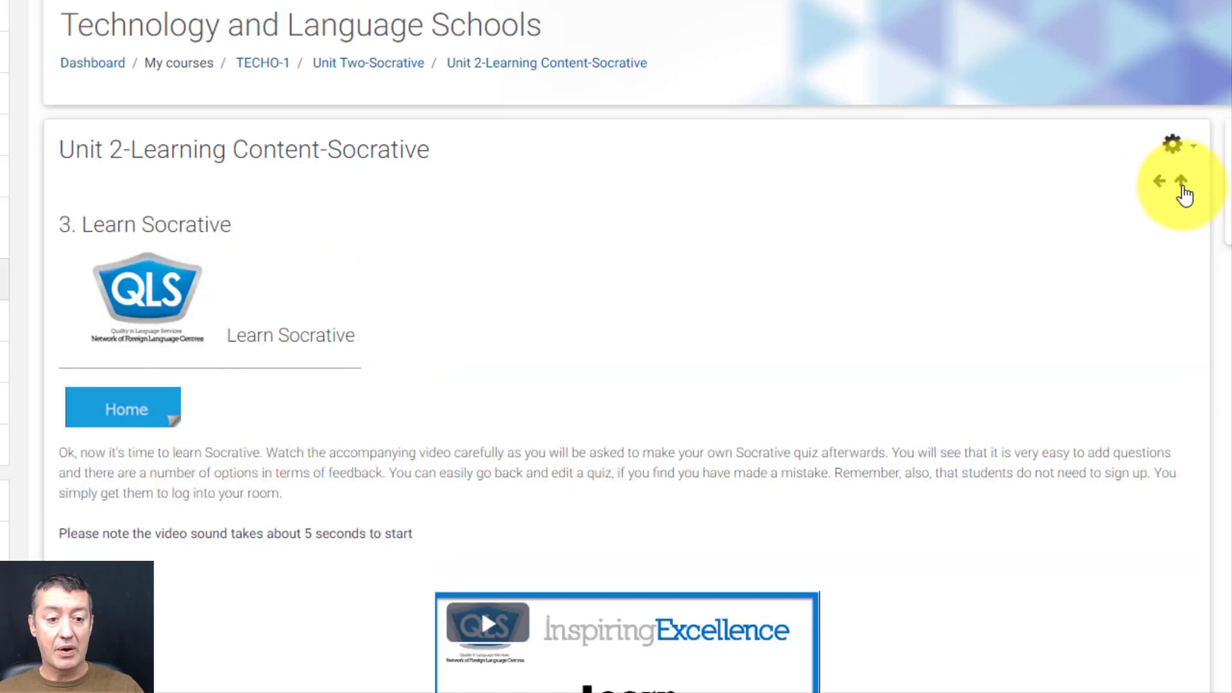
{"action": "left_click", "coordinate": [1161, 186]}
{"action": "left_click", "coordinate": [1161, 186]}
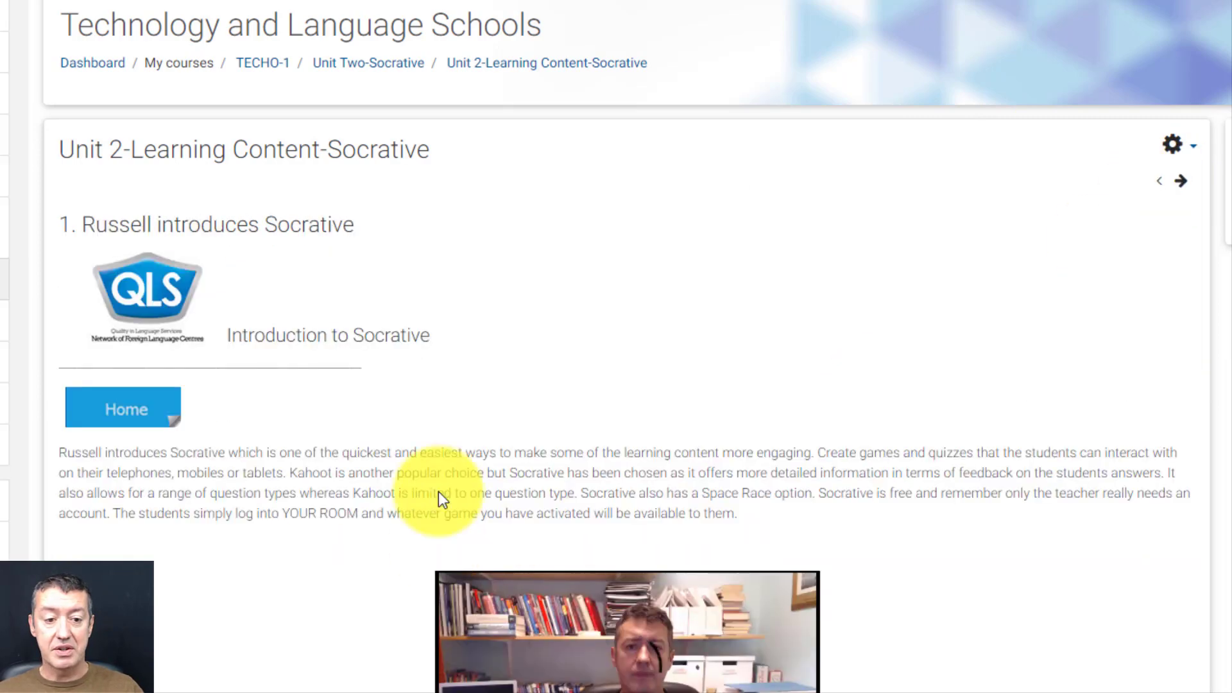
{"action": "left_click", "coordinate": [140, 416]}
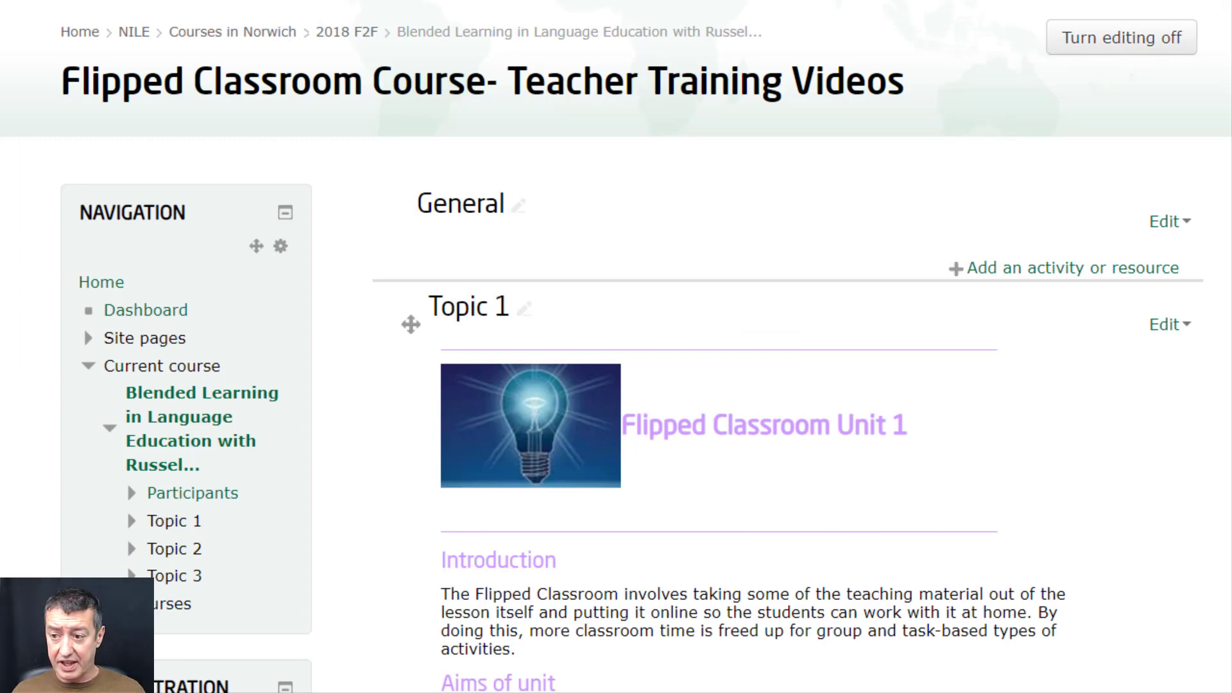
Add a Book resource to Topic 1 of the Flipped Classroom course.
{"action": "scroll", "coordinate": [1202, 143], "scroll_direction": "down", "scroll_amount": 2}
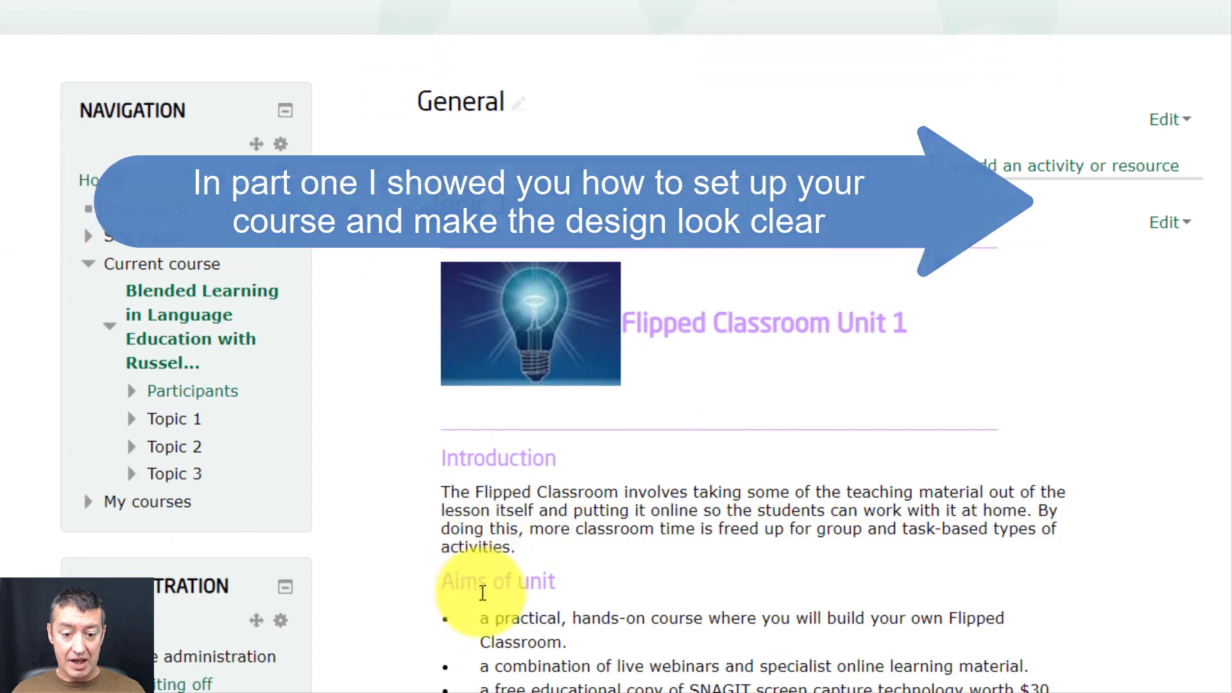
{"action": "scroll", "coordinate": [478, 573], "scroll_direction": "down", "scroll_amount": 1}
{"action": "scroll", "coordinate": [489, 90], "scroll_direction": "down", "scroll_amount": 5}
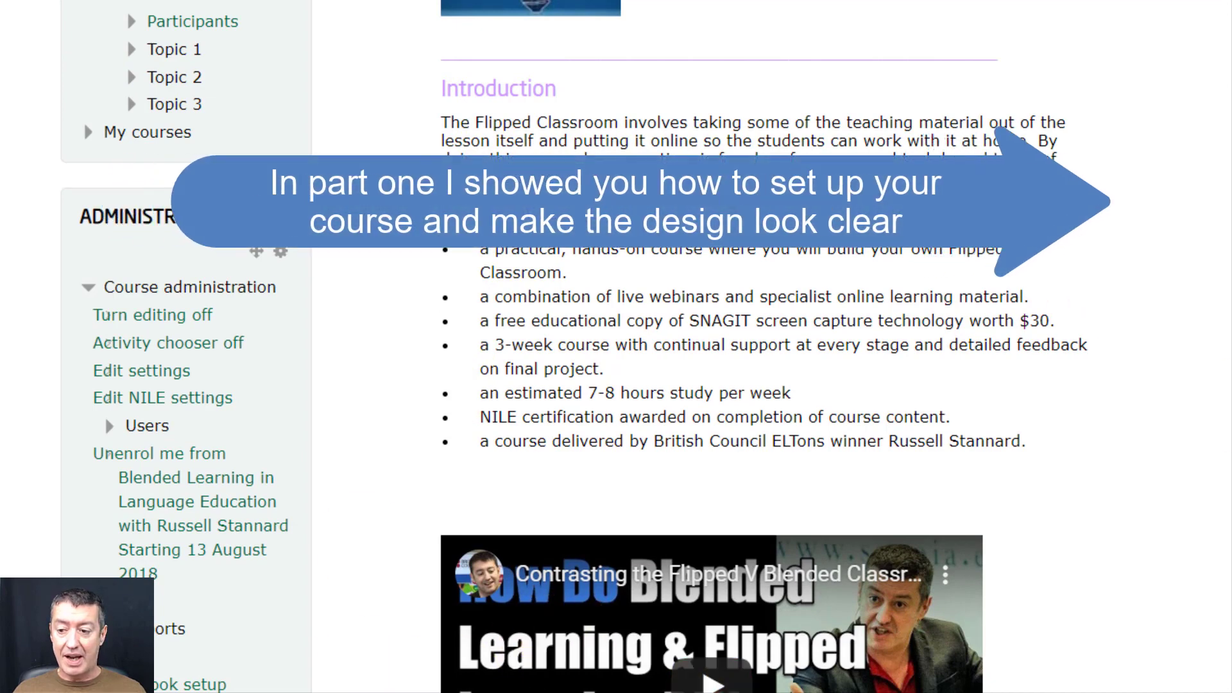
{"action": "scroll", "coordinate": [1228, 401], "scroll_direction": "down", "scroll_amount": 5}
{"action": "scroll", "coordinate": [1228, 402], "scroll_direction": "down", "scroll_amount": 1}
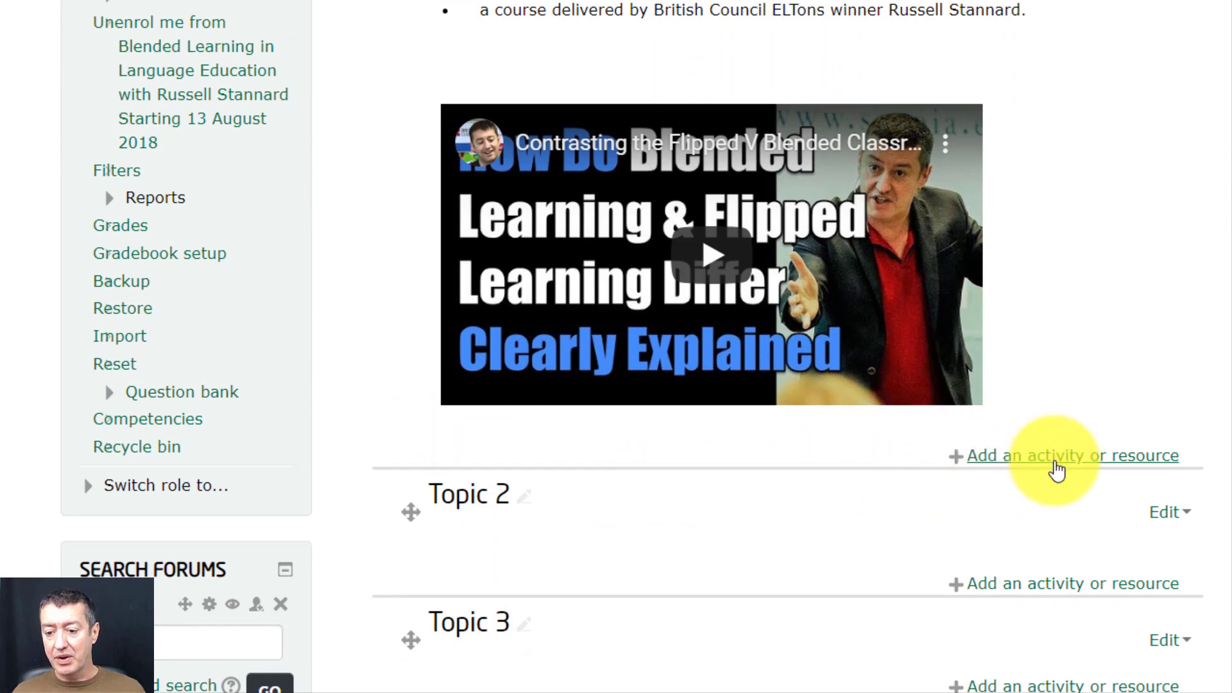
{"action": "left_click", "coordinate": [1057, 470]}
{"action": "left_click_drag", "start_coordinate": [594, 174], "coordinate": [590, 533]}
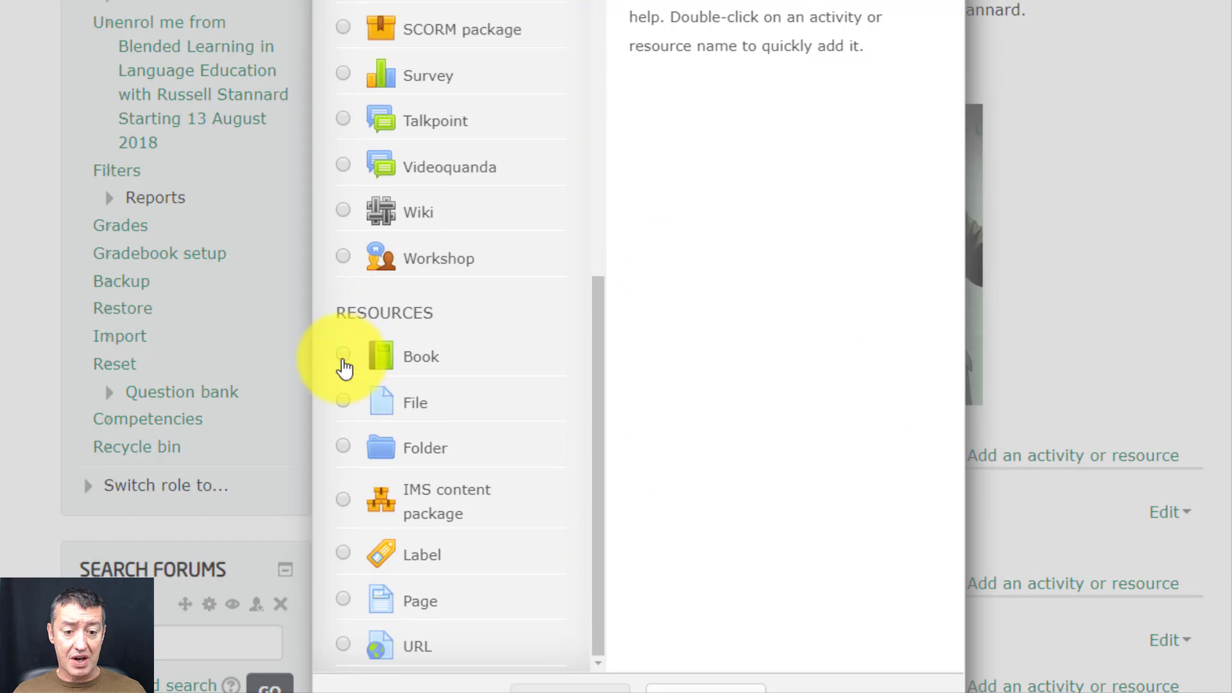
{"action": "left_click", "coordinate": [343, 360]}
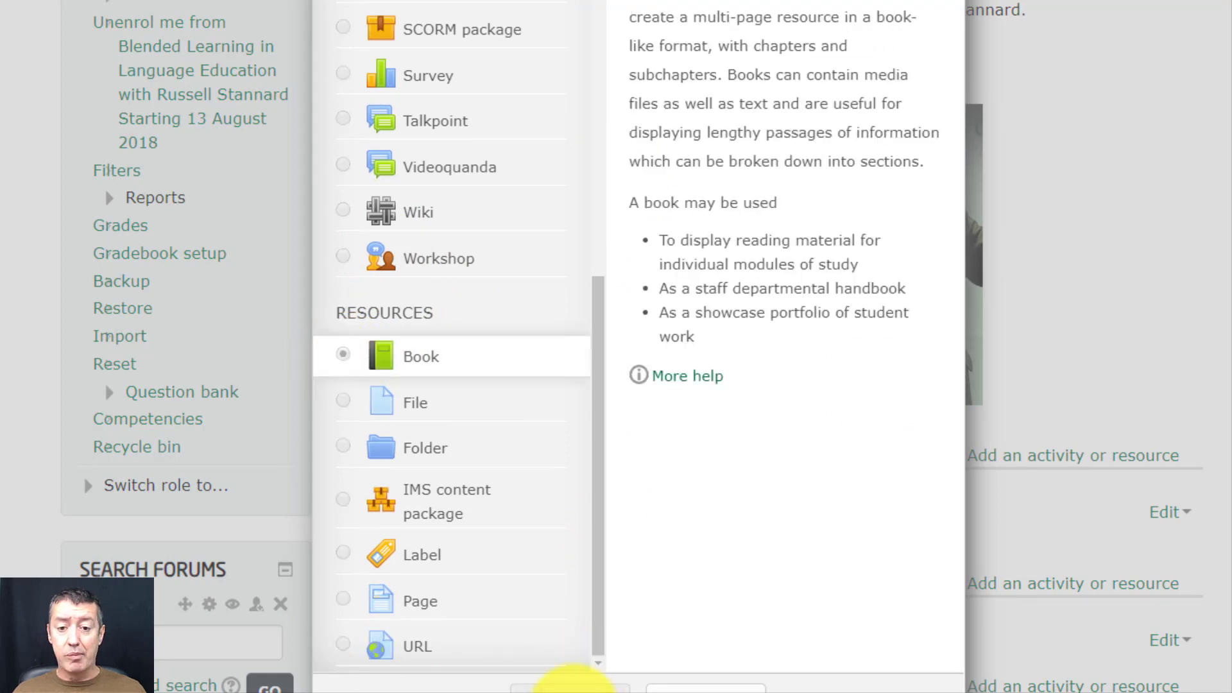
{"action": "left_click", "coordinate": [568, 685]}
Name the new book "Unit 1 content", then save and display it.
{"action": "left_click", "coordinate": [734, 528]}
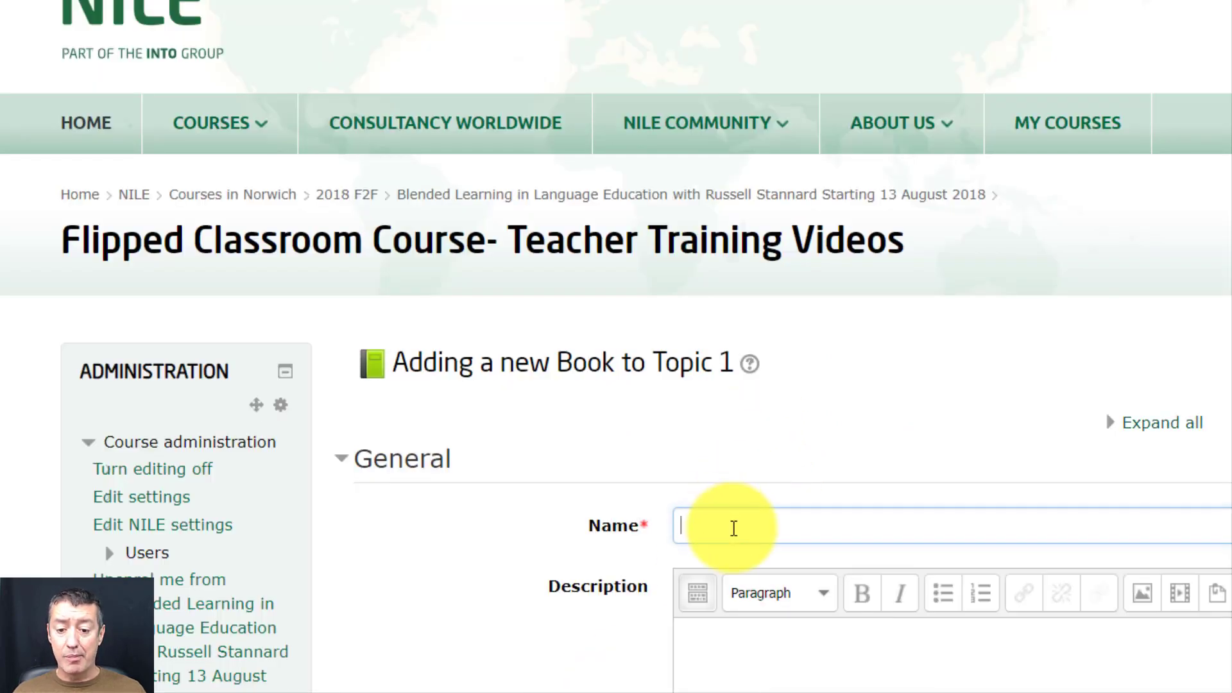
{"action": "type", "text": "Unit"}
{"action": "type", "text": " 1 Icon"}
{"action": "type", "text": "tent"}
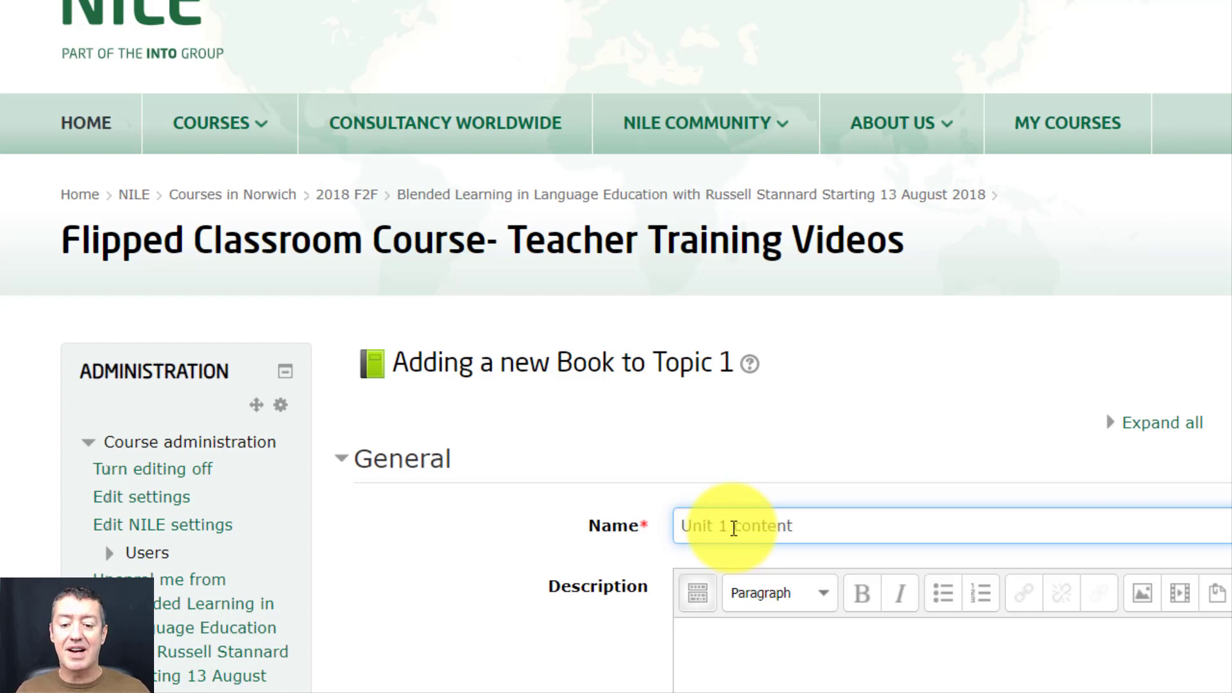
{"action": "scroll", "coordinate": [616, 346], "scroll_direction": "down", "scroll_amount": 1}
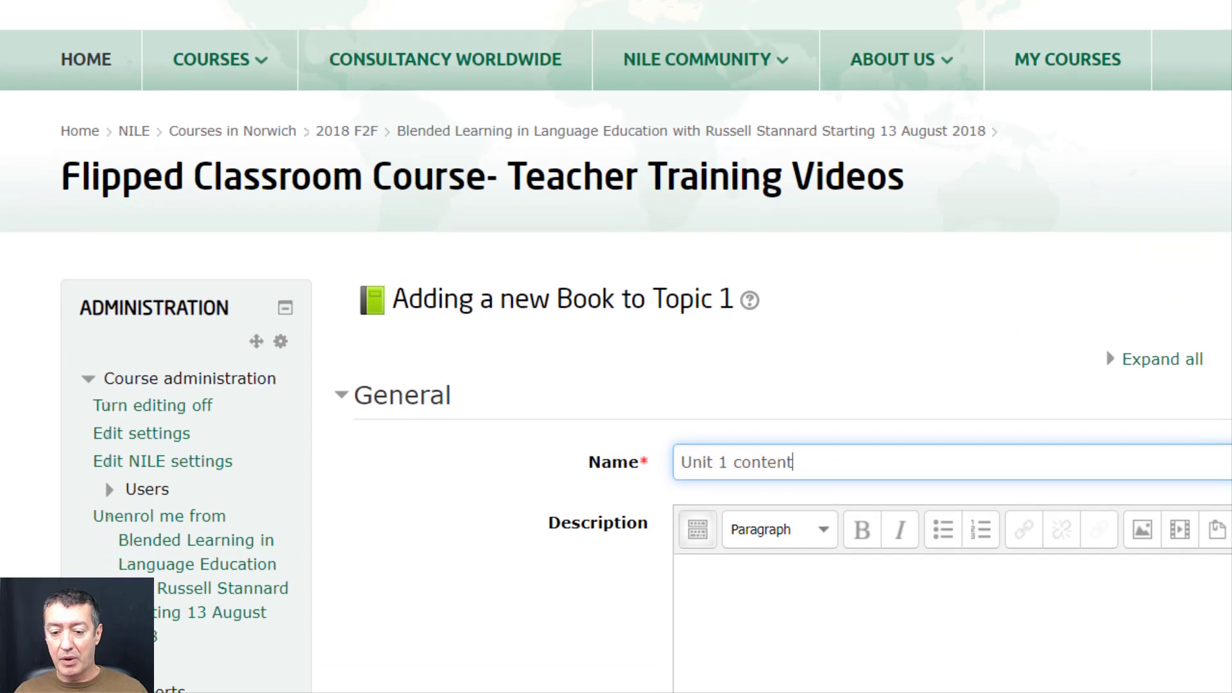
{"action": "scroll", "coordinate": [616, 347], "scroll_direction": "down", "scroll_amount": 10}
{"action": "scroll", "coordinate": [616, 346], "scroll_direction": "down", "scroll_amount": 5}
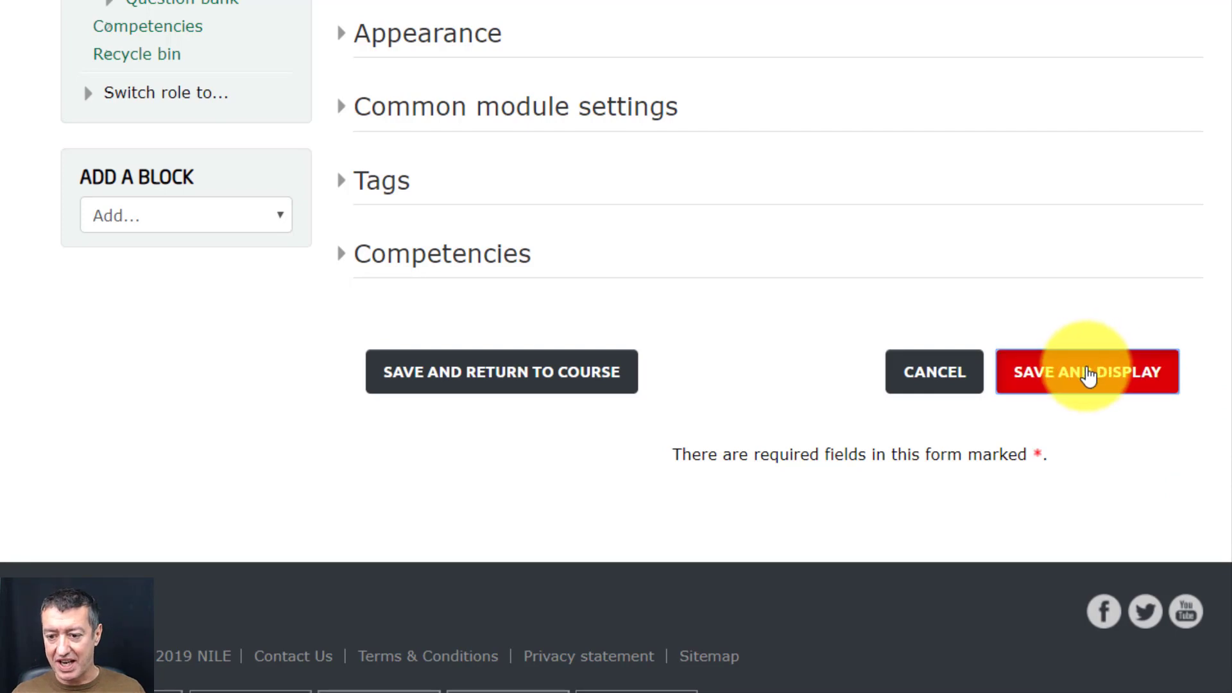
{"action": "left_click", "coordinate": [1089, 375]}
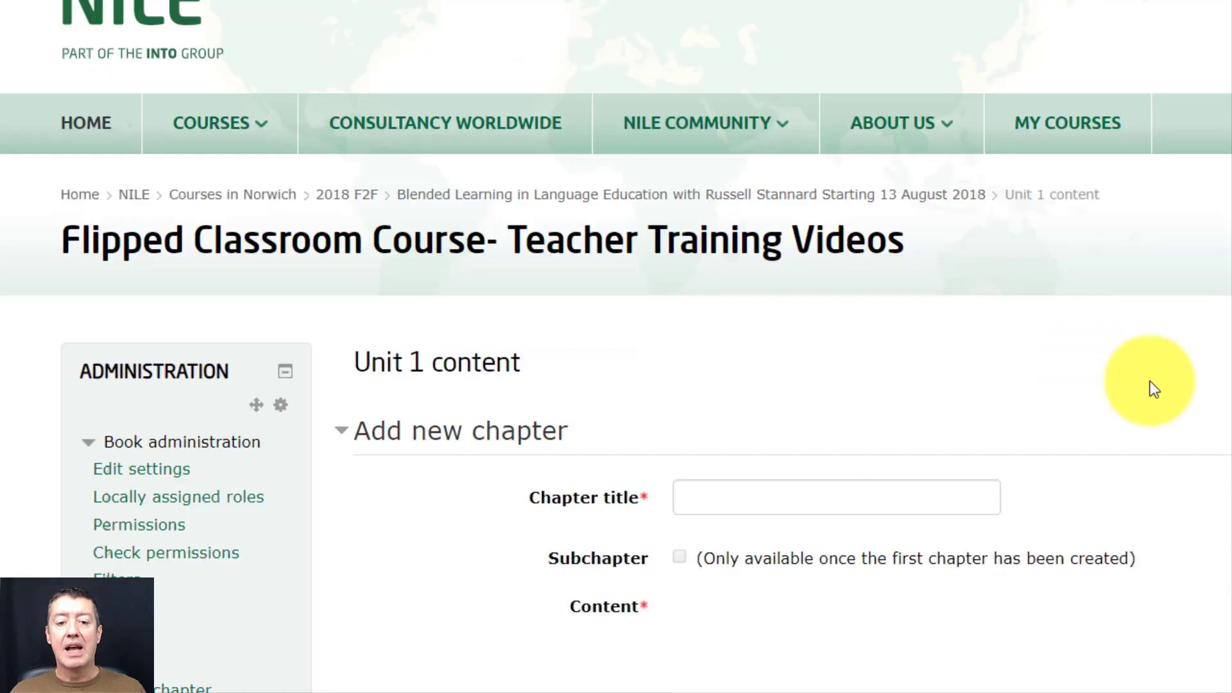
Create the book's first chapter titled "Unit 1-Page 1" with the content "Introduction" and save it.
{"action": "scroll", "coordinate": [719, 385], "scroll_direction": "down", "scroll_amount": 4}
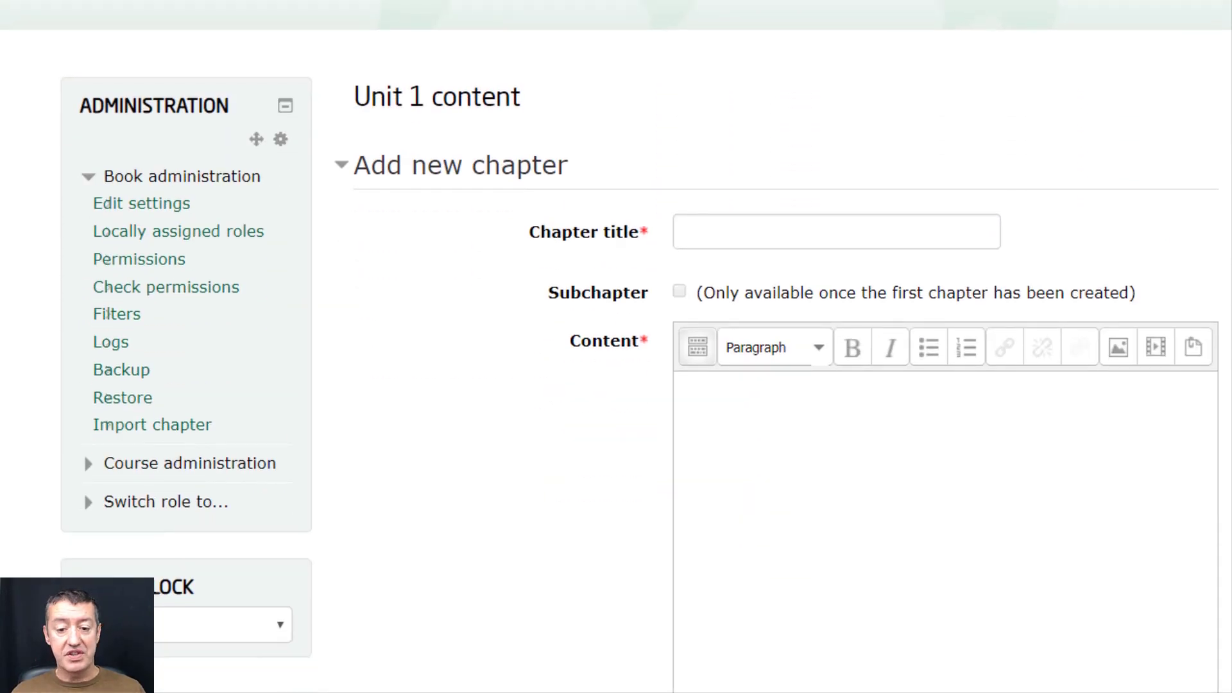
{"action": "left_click", "coordinate": [728, 223]}
{"action": "type", "text": "U"}
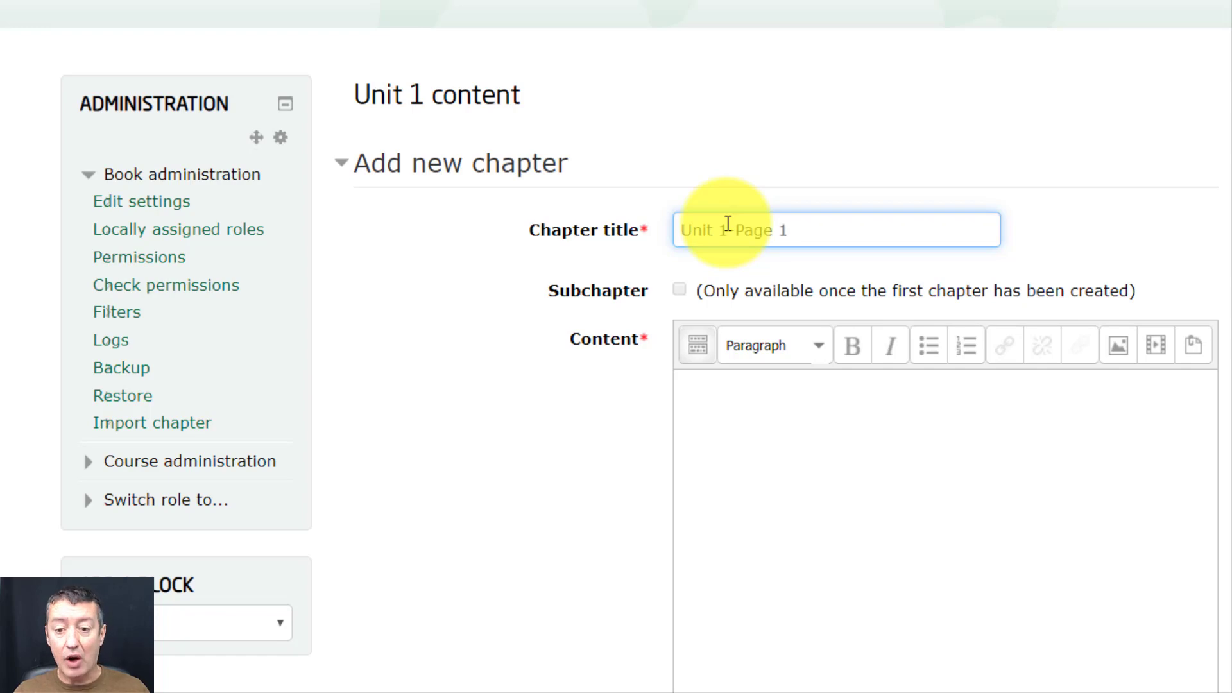
{"action": "type", "text": "nit 1-Page 1"}
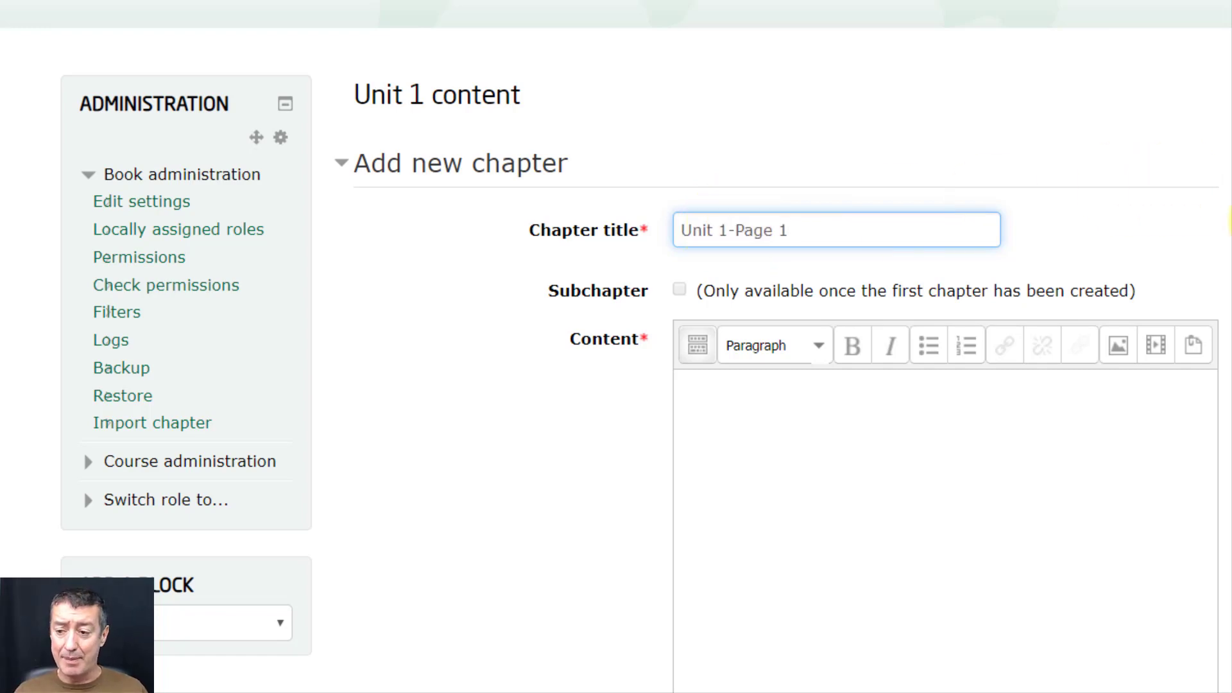
{"action": "scroll", "coordinate": [943, 359], "scroll_direction": "down", "scroll_amount": 4}
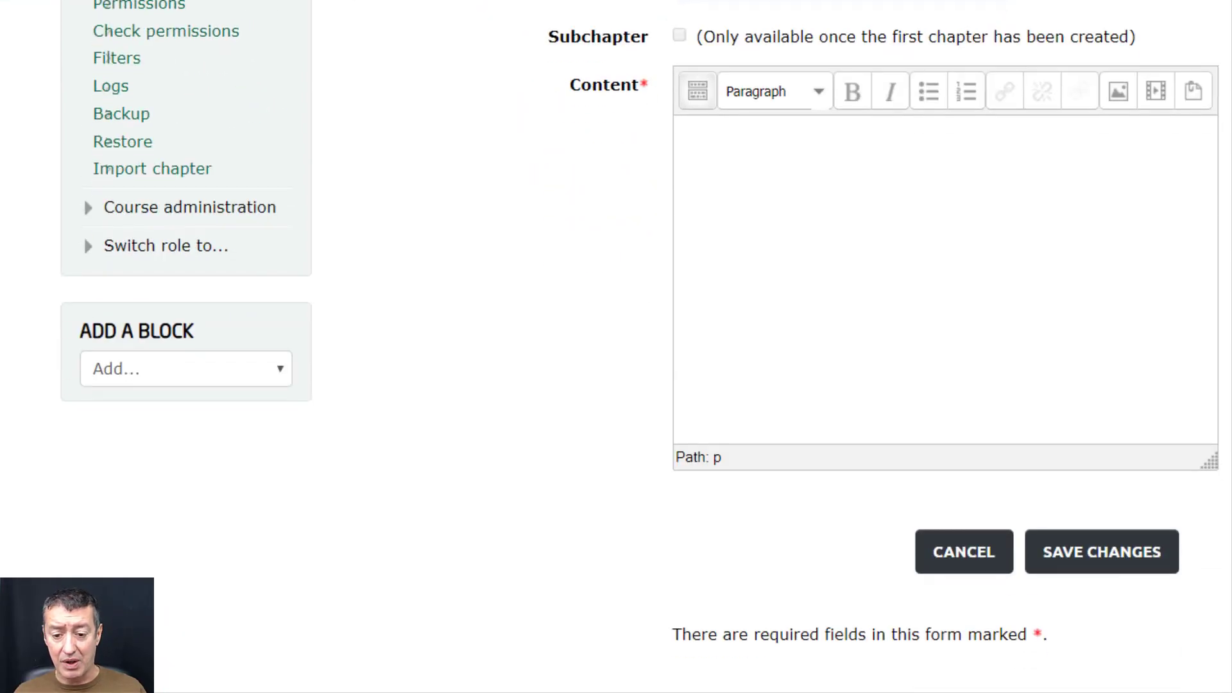
{"action": "left_click", "coordinate": [1092, 558]}
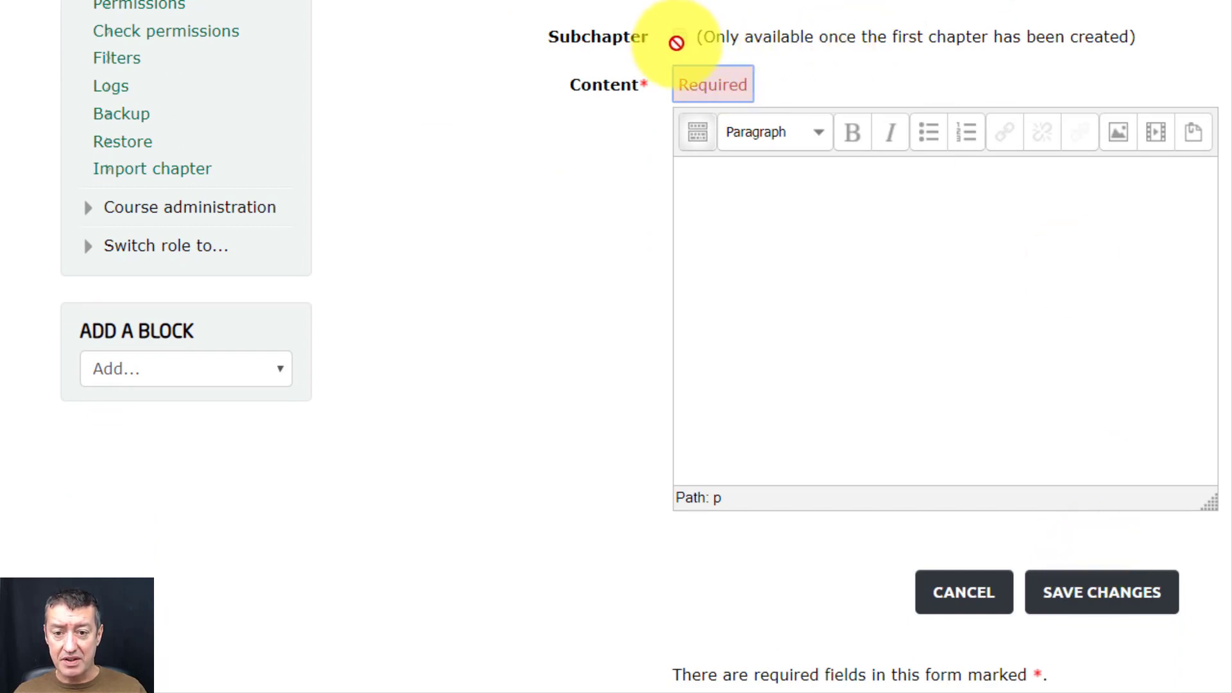
{"action": "left_click", "coordinate": [762, 184]}
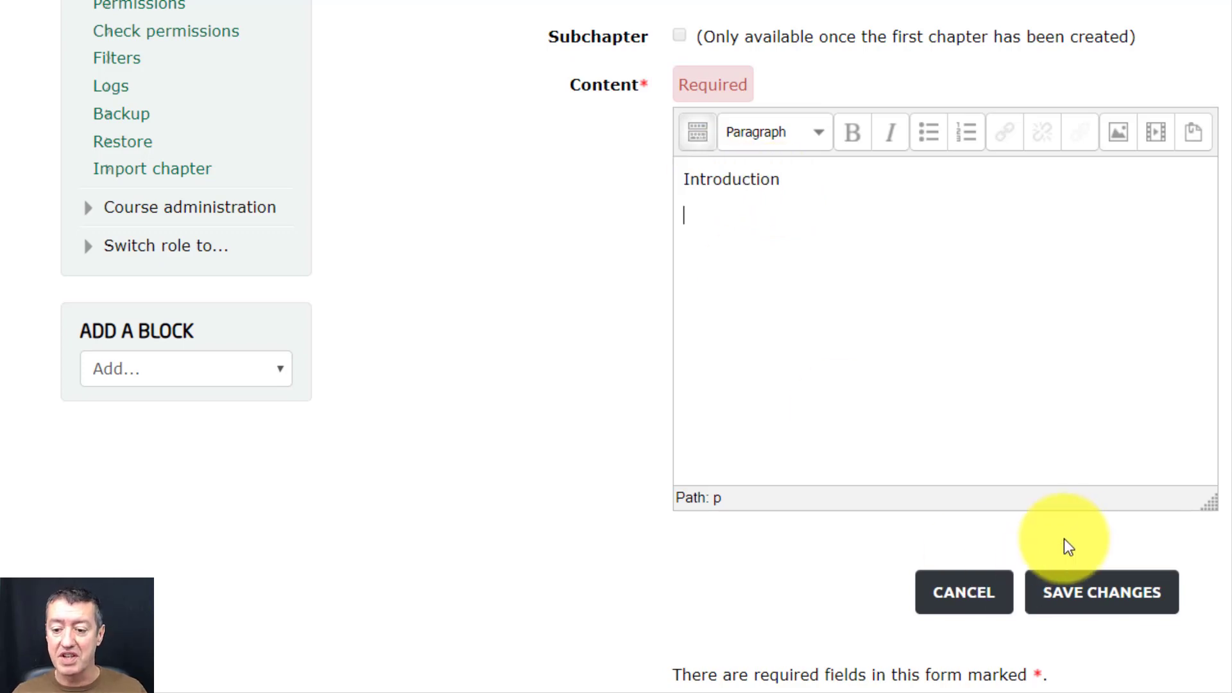
{"action": "left_click", "coordinate": [1100, 592]}
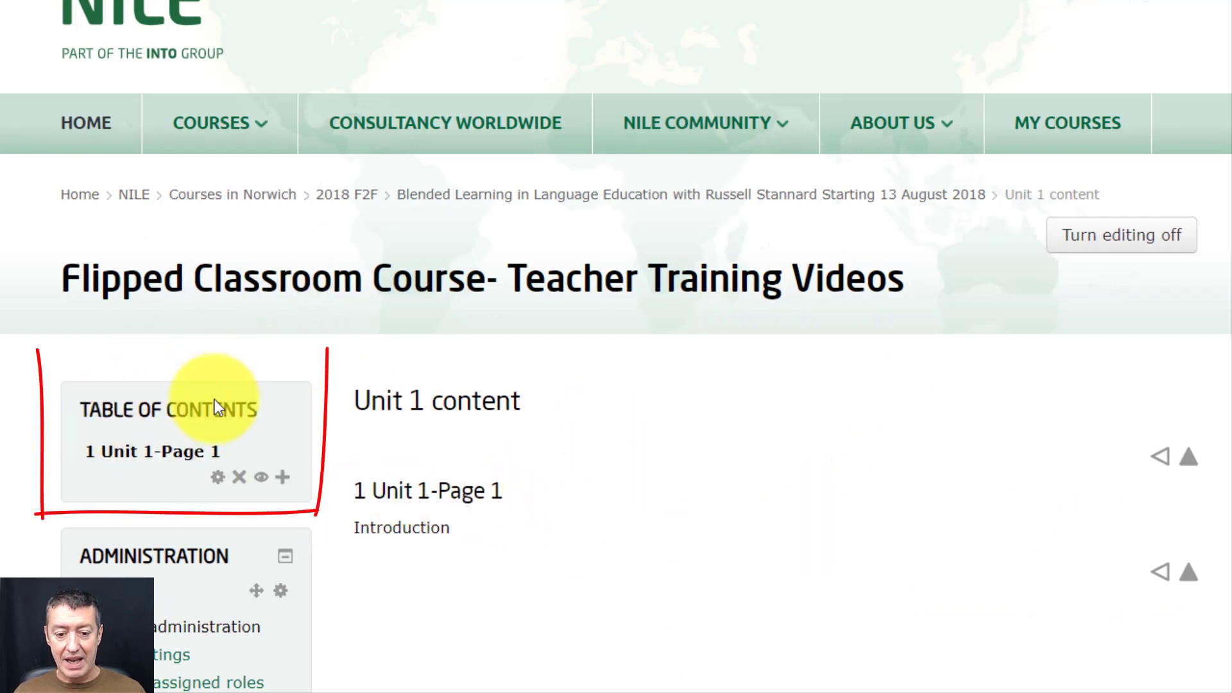
Add a second chapter titled "Unit 1-Page 2" with the content "Video" to the book and save it.
{"action": "left_click", "coordinate": [283, 479]}
{"action": "left_click", "coordinate": [738, 494]}
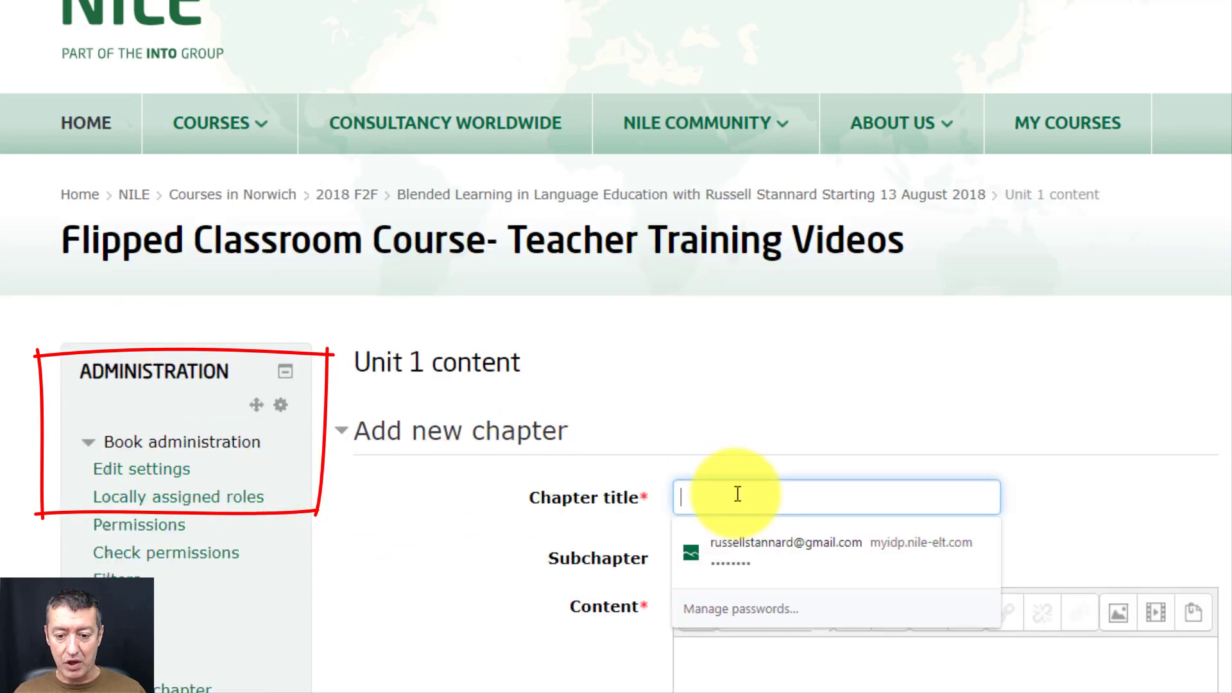
{"action": "type", "text": "Unit 1"}
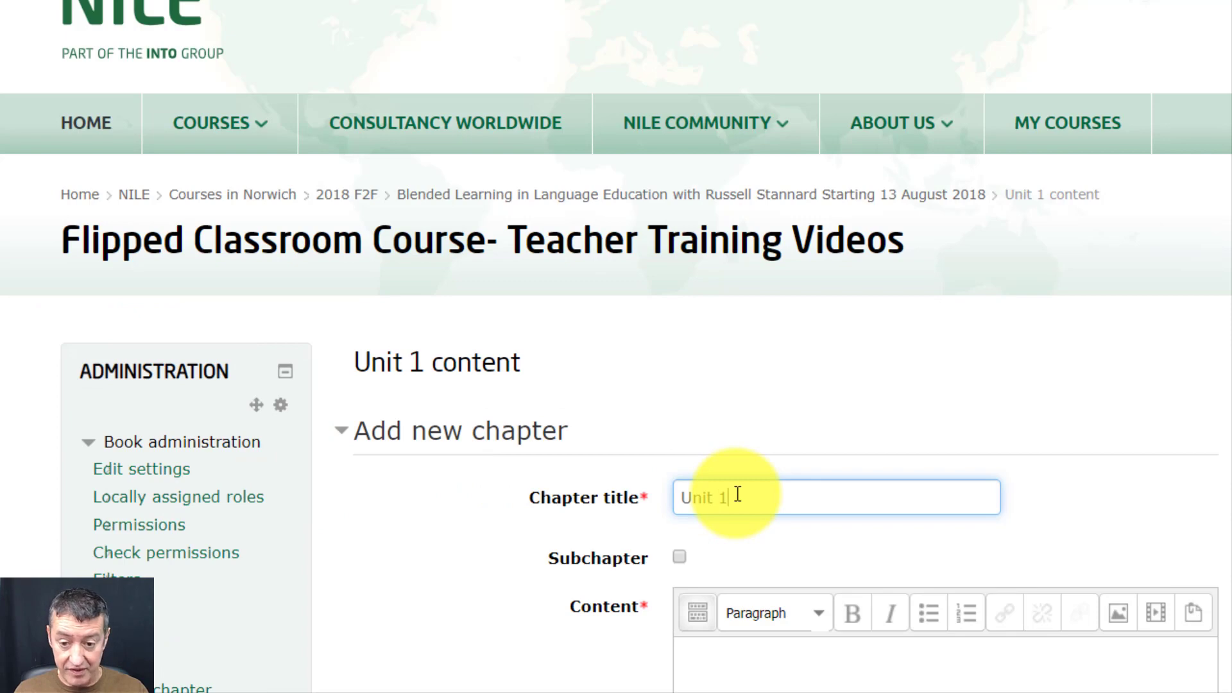
{"action": "type", "text": "-"}
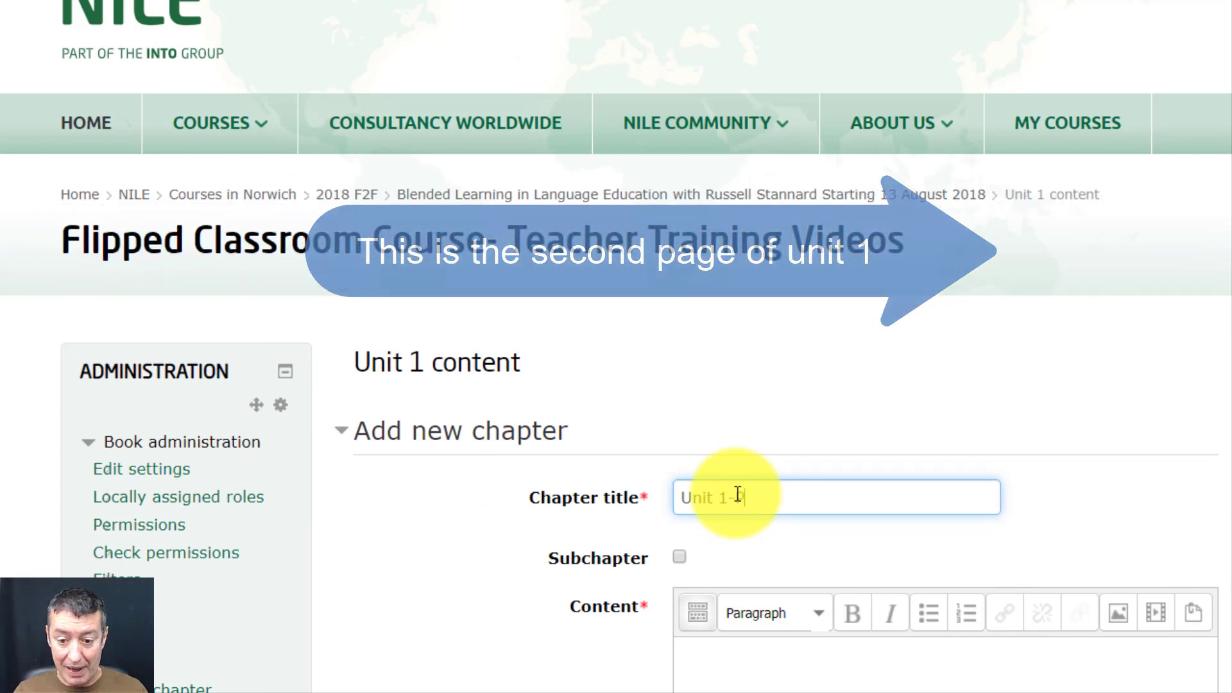
{"action": "type", "text": "Page 2"}
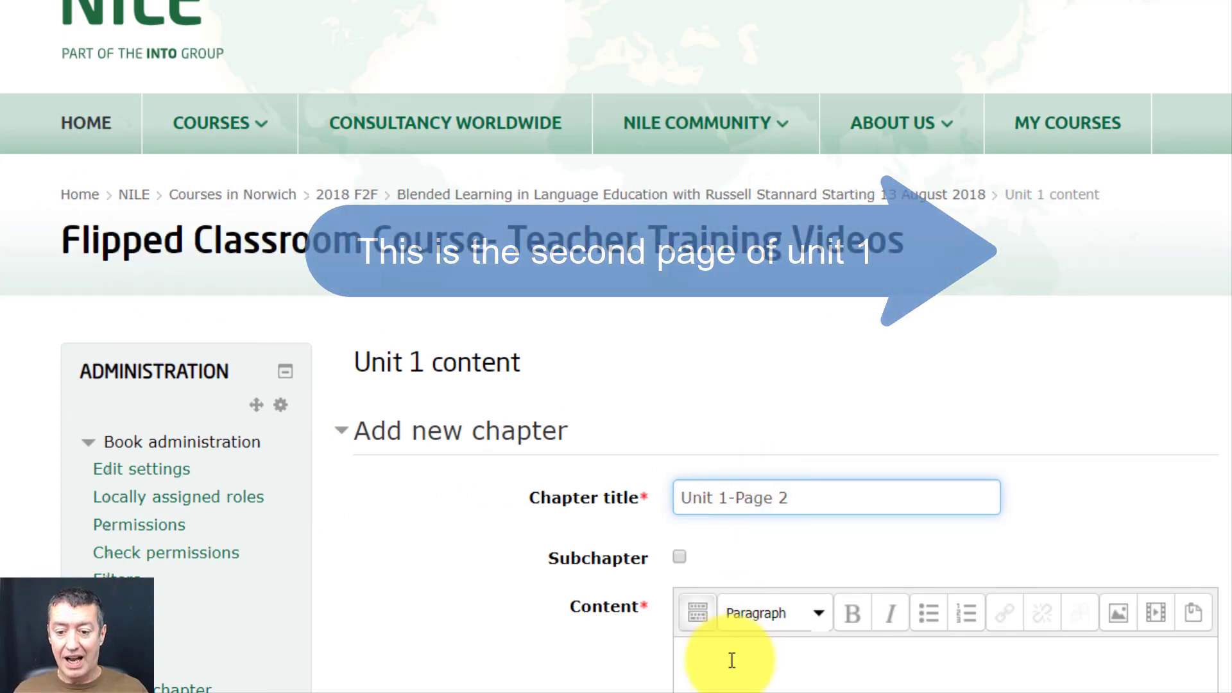
{"action": "left_click", "coordinate": [735, 663]}
{"action": "type", "text": "V"}
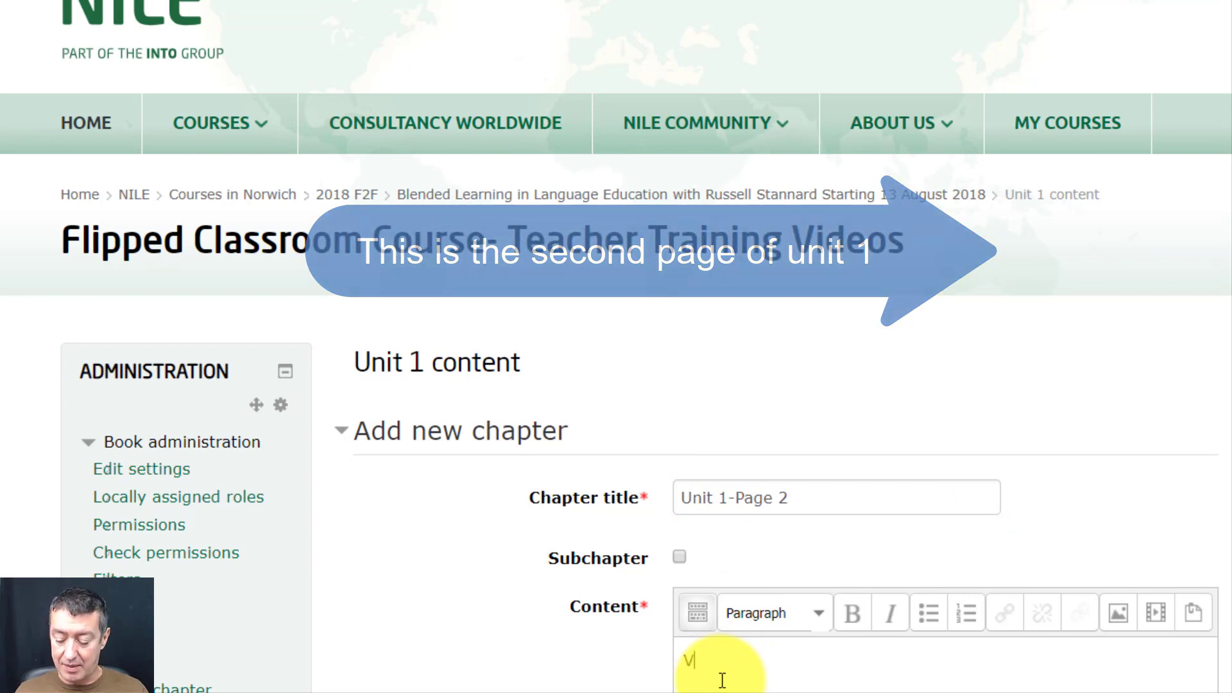
{"action": "type", "text": "idd"}
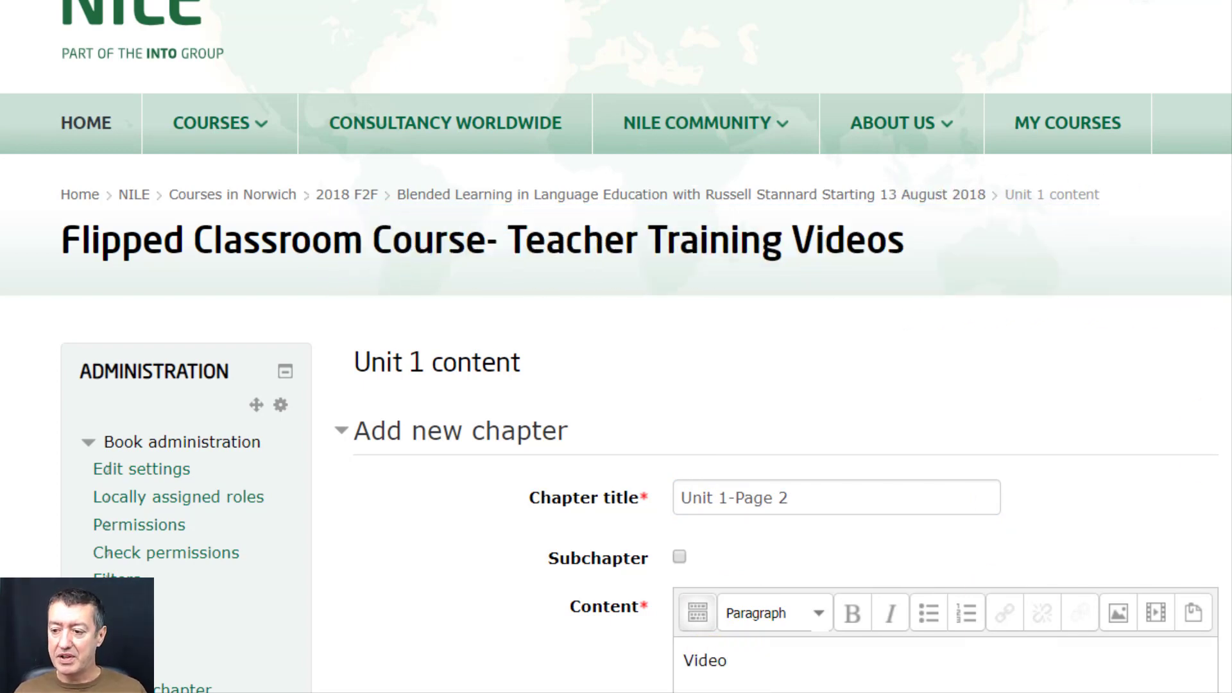
{"action": "scroll", "coordinate": [641, 347], "scroll_direction": "down", "scroll_amount": 6}
{"action": "left_click", "coordinate": [1127, 647]}
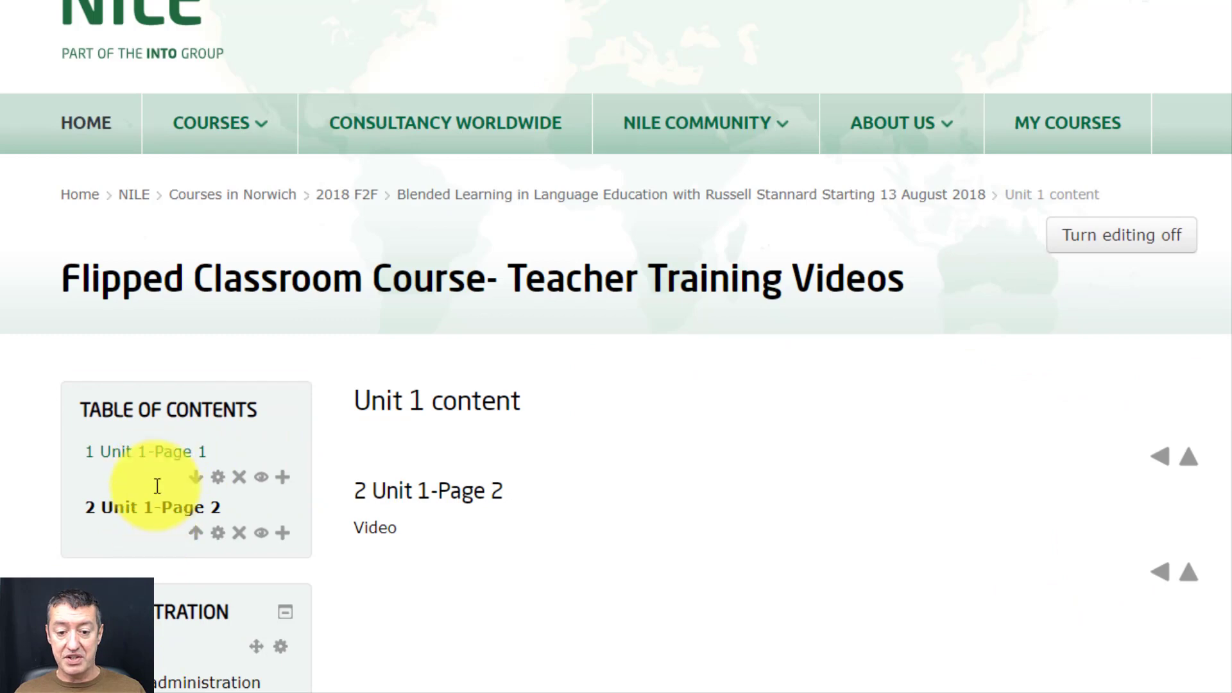
Start a new chapter after "Unit 1-Page 2" with the title "Unit 1-Summary" and the content "Summary".
{"action": "left_click", "coordinate": [283, 535]}
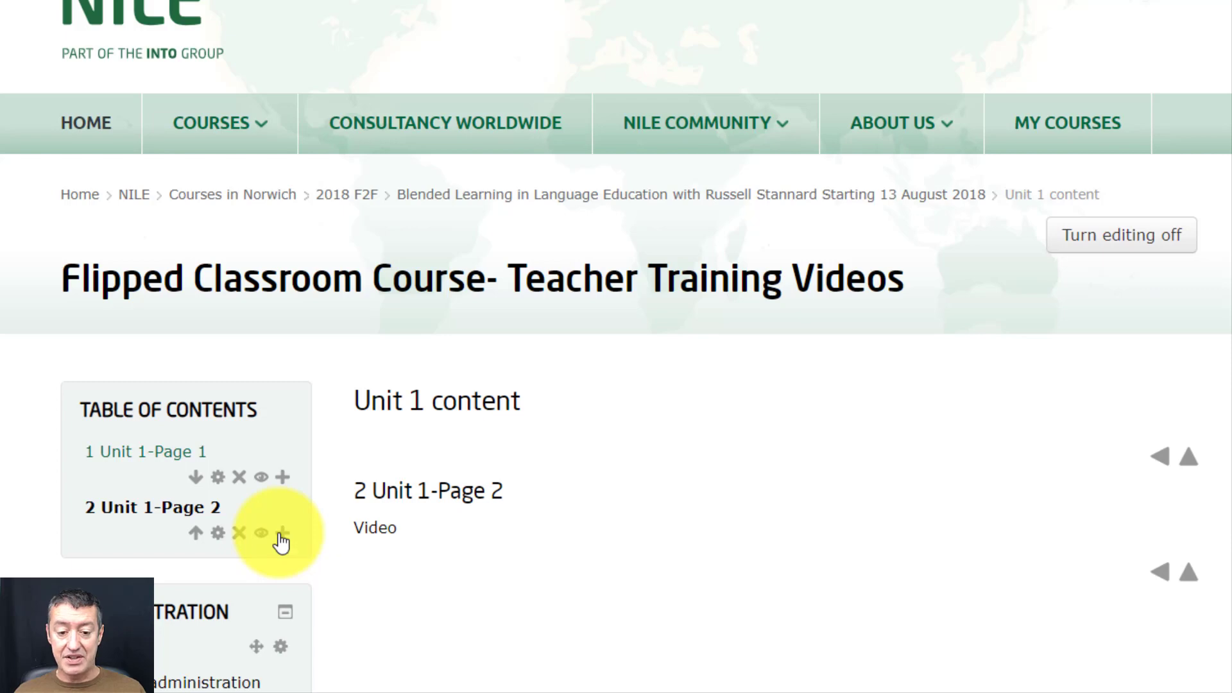
{"action": "left_click", "coordinate": [787, 497]}
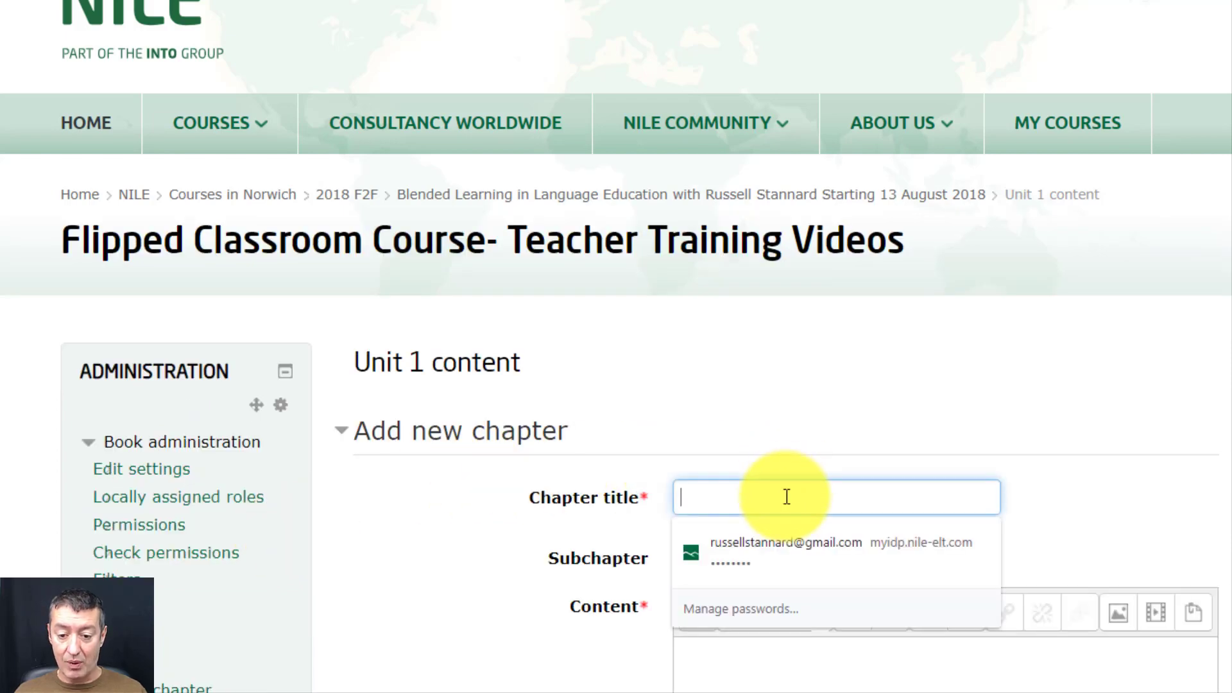
{"action": "type", "text": "Unit 1"}
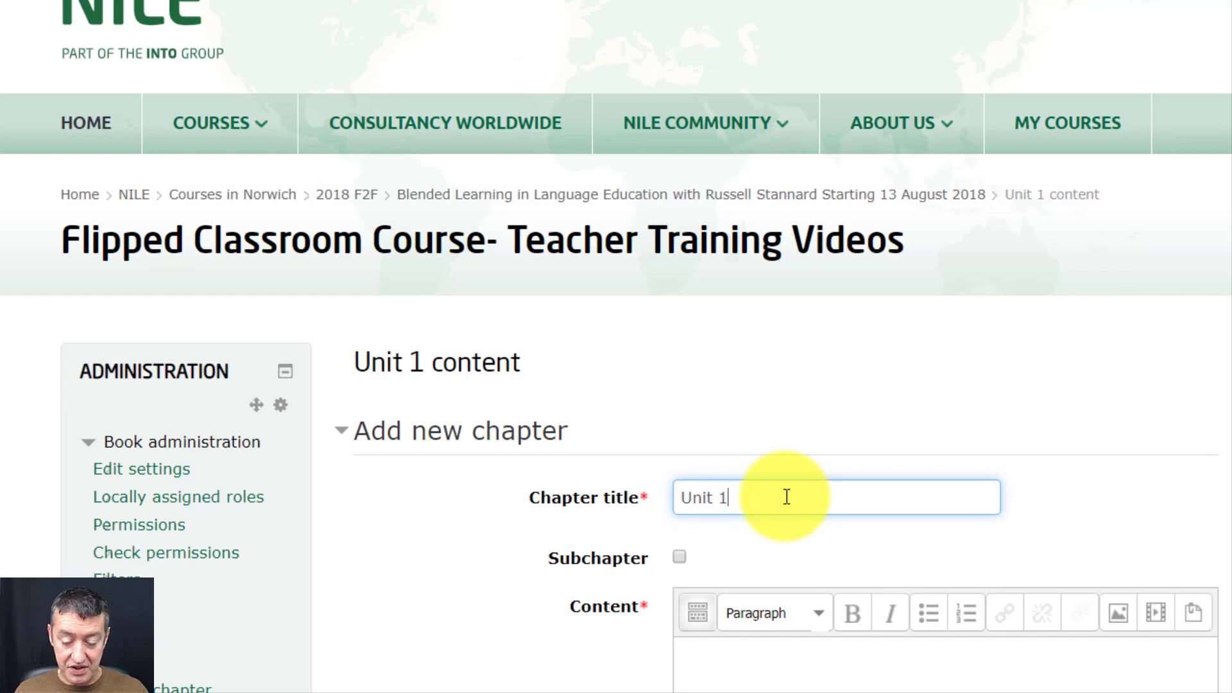
{"action": "type", "text": "mmar"}
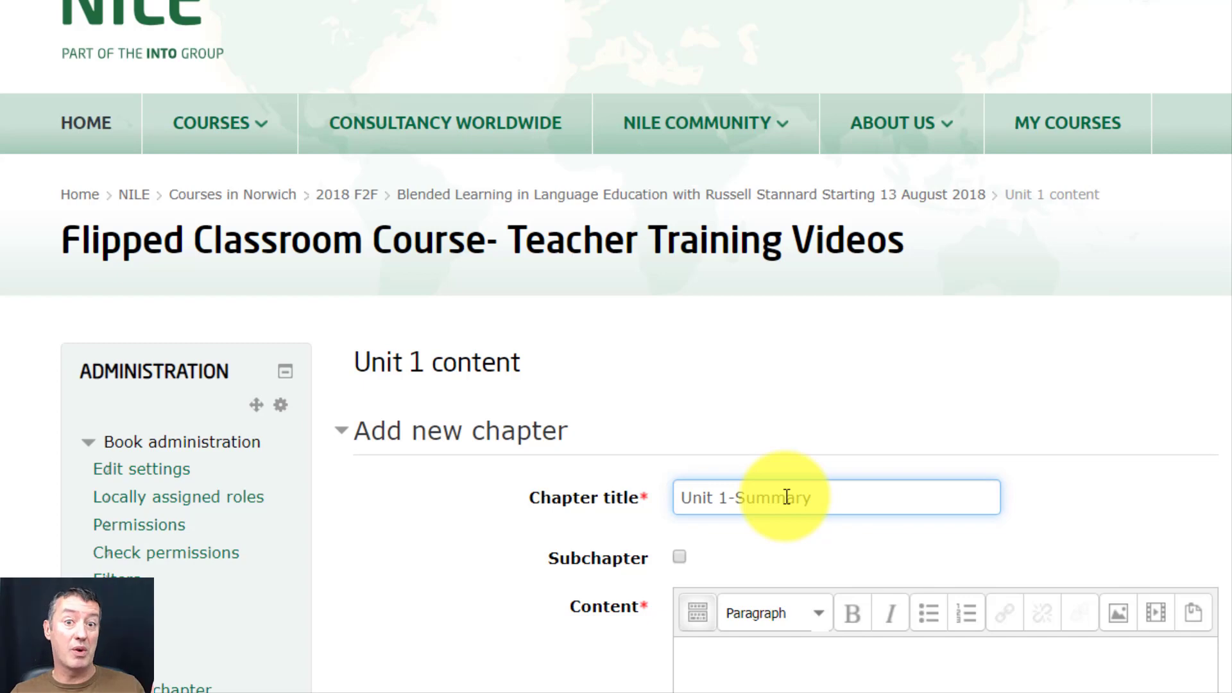
{"action": "type", "text": "y"}
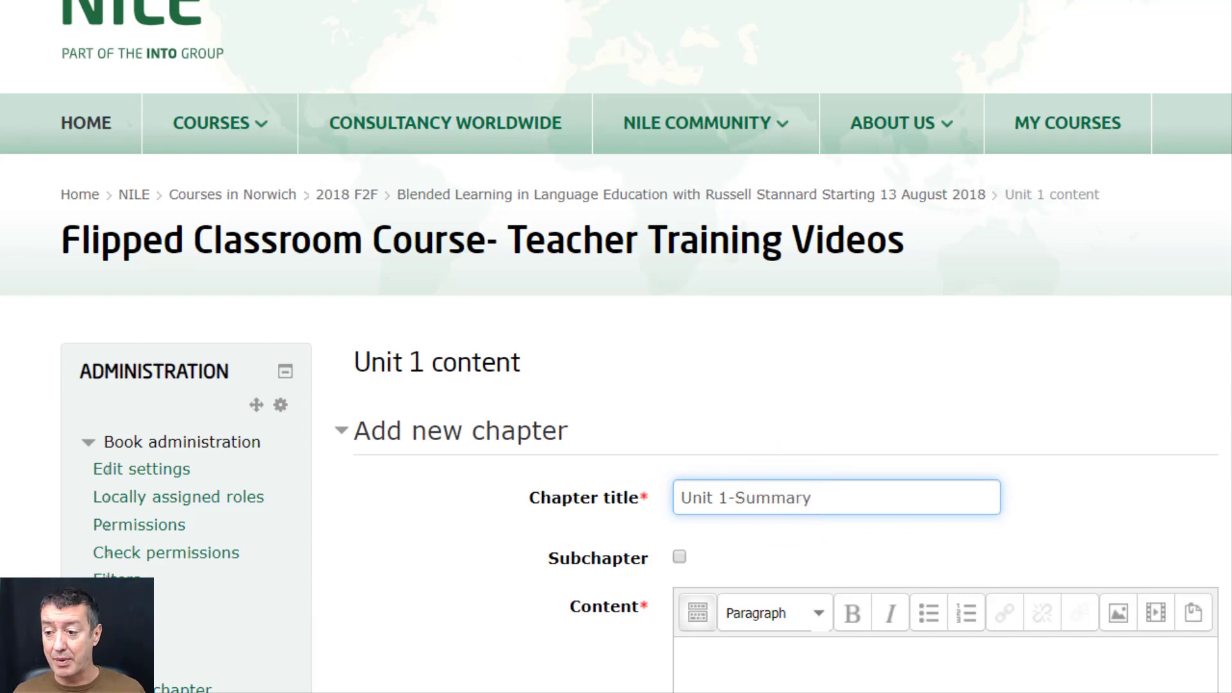
{"action": "scroll", "coordinate": [1081, 440], "scroll_direction": "down", "scroll_amount": 3}
{"action": "left_click", "coordinate": [773, 494]}
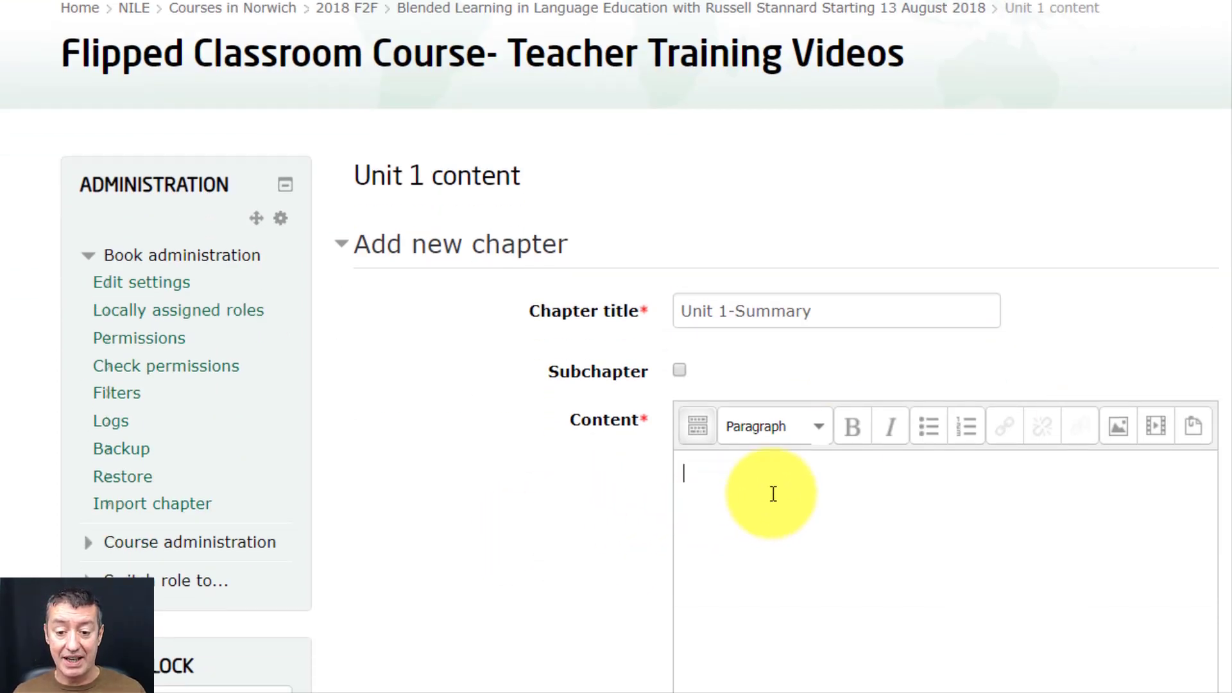
{"action": "type", "text": "Summar"}
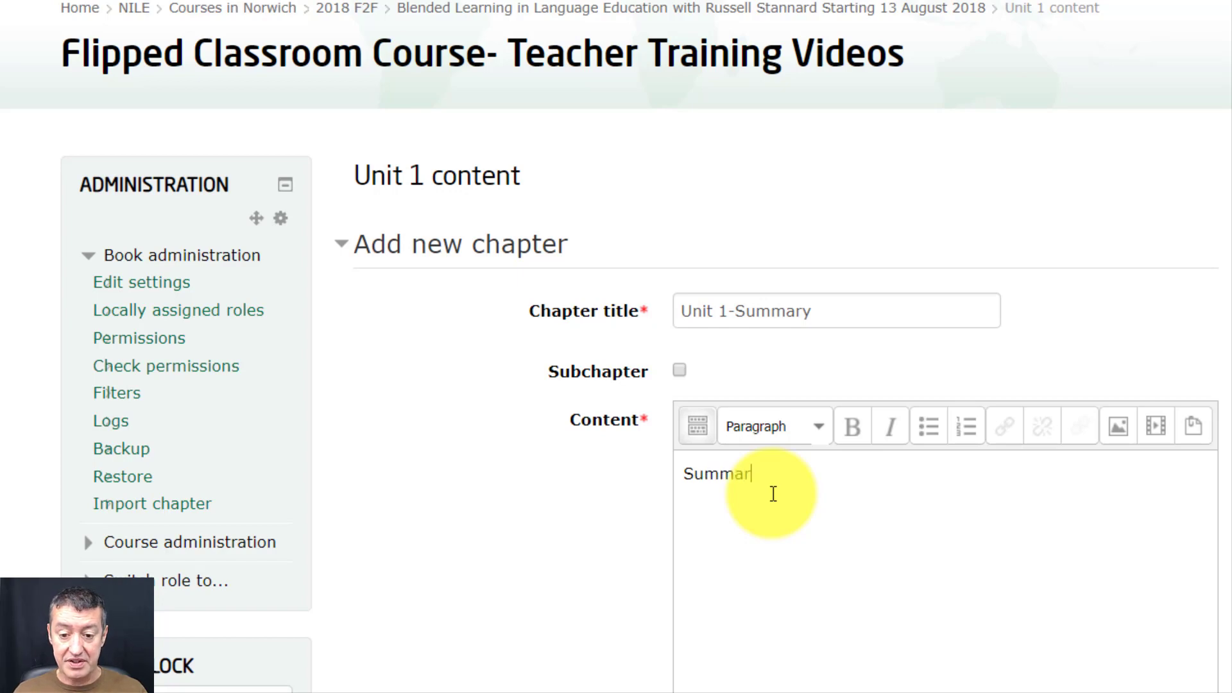
{"action": "type", "text": "y"}
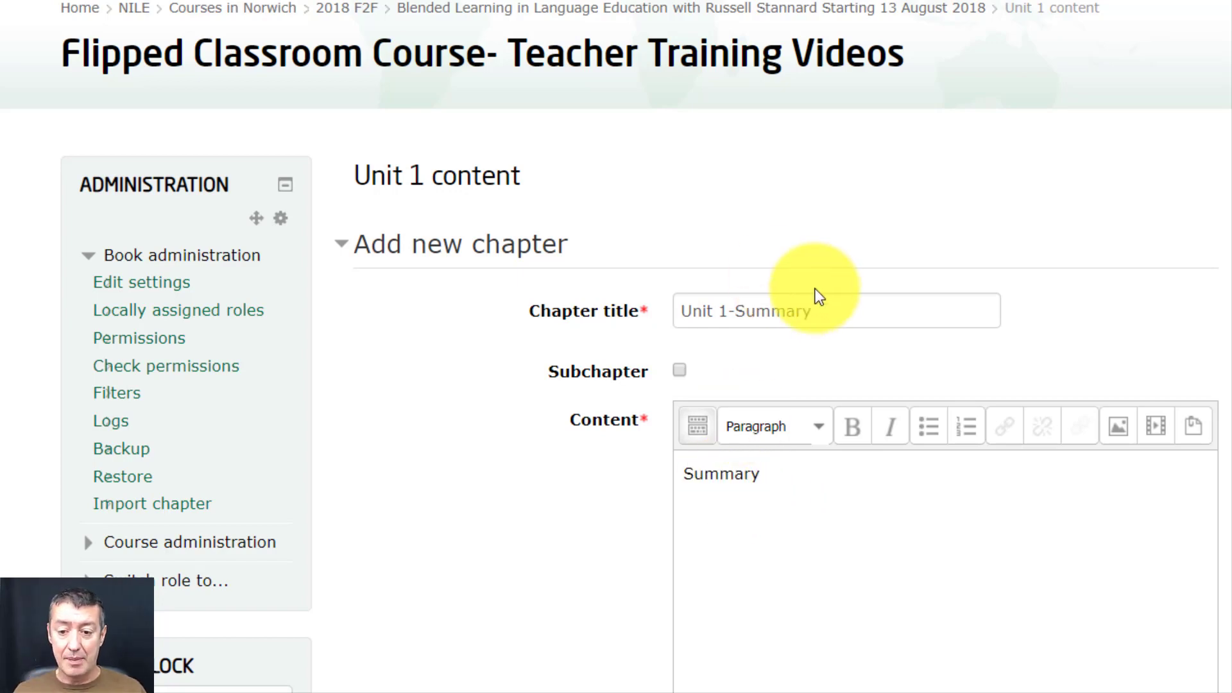
Change the new chapter's title to "Unit 1-Page 3" and save the chapter.
{"action": "left_click", "coordinate": [823, 306]}
{"action": "key", "text": "BackSpace"}
{"action": "key", "text": "BackSpace"}
{"action": "key", "text": "BackSpace"}
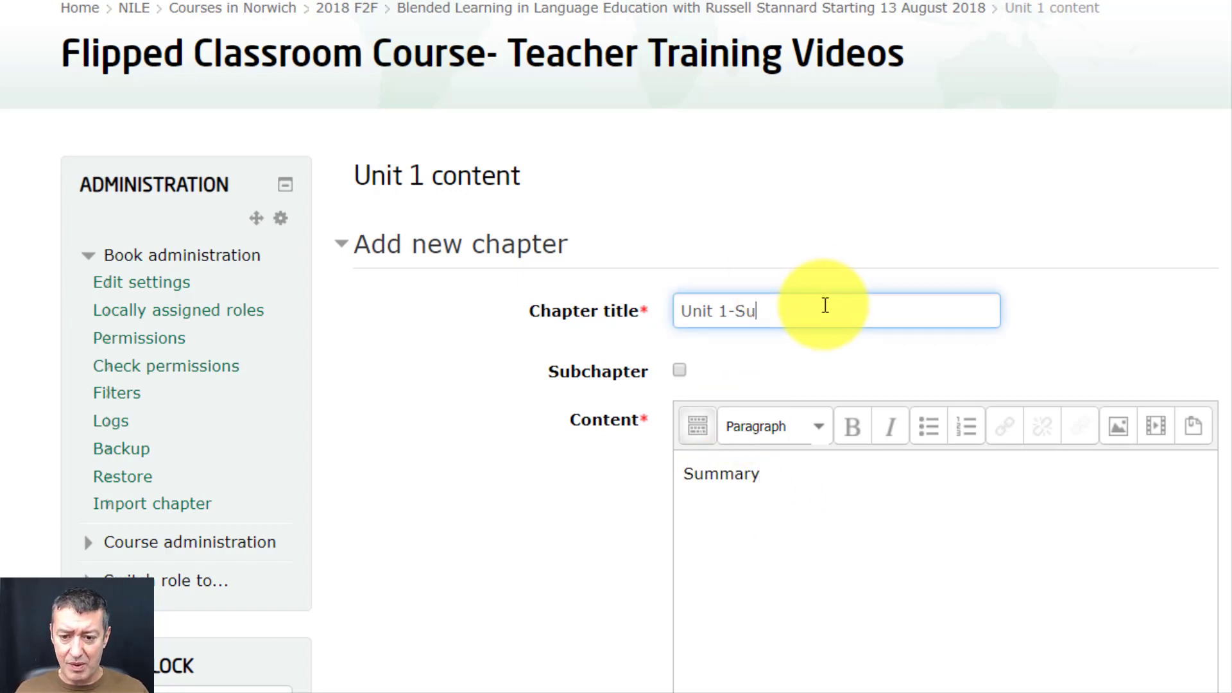
{"action": "type", "text": "Page 3"}
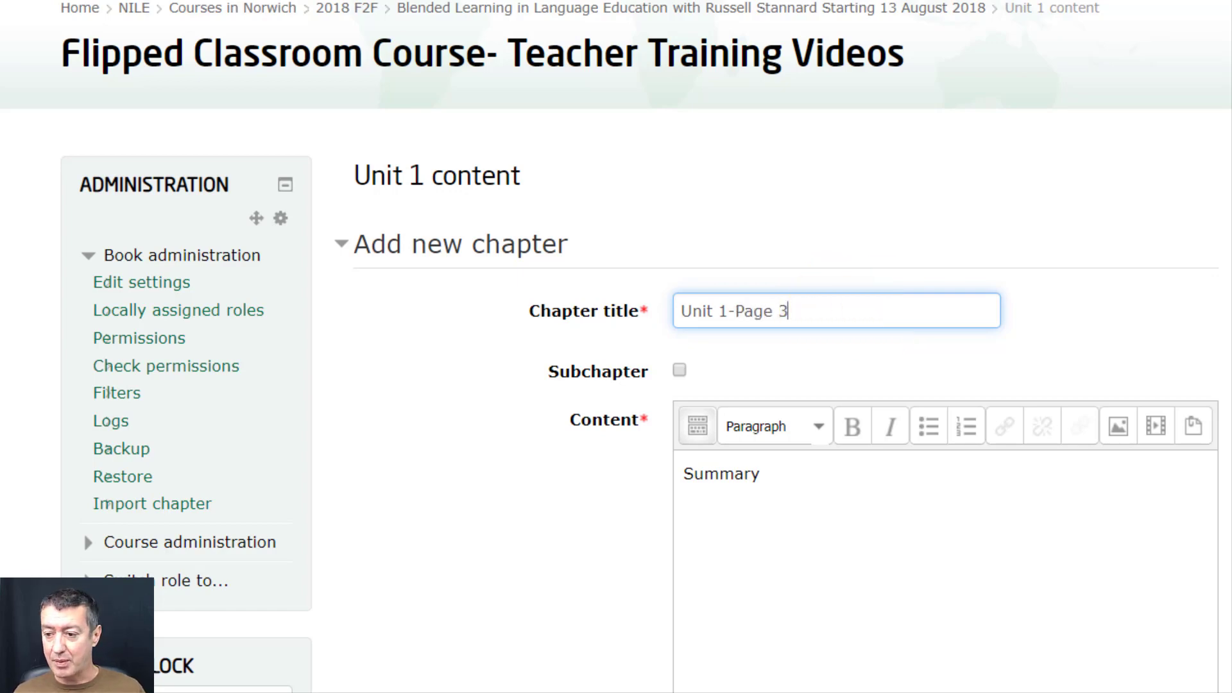
{"action": "scroll", "coordinate": [616, 347], "scroll_direction": "down", "scroll_amount": 5}
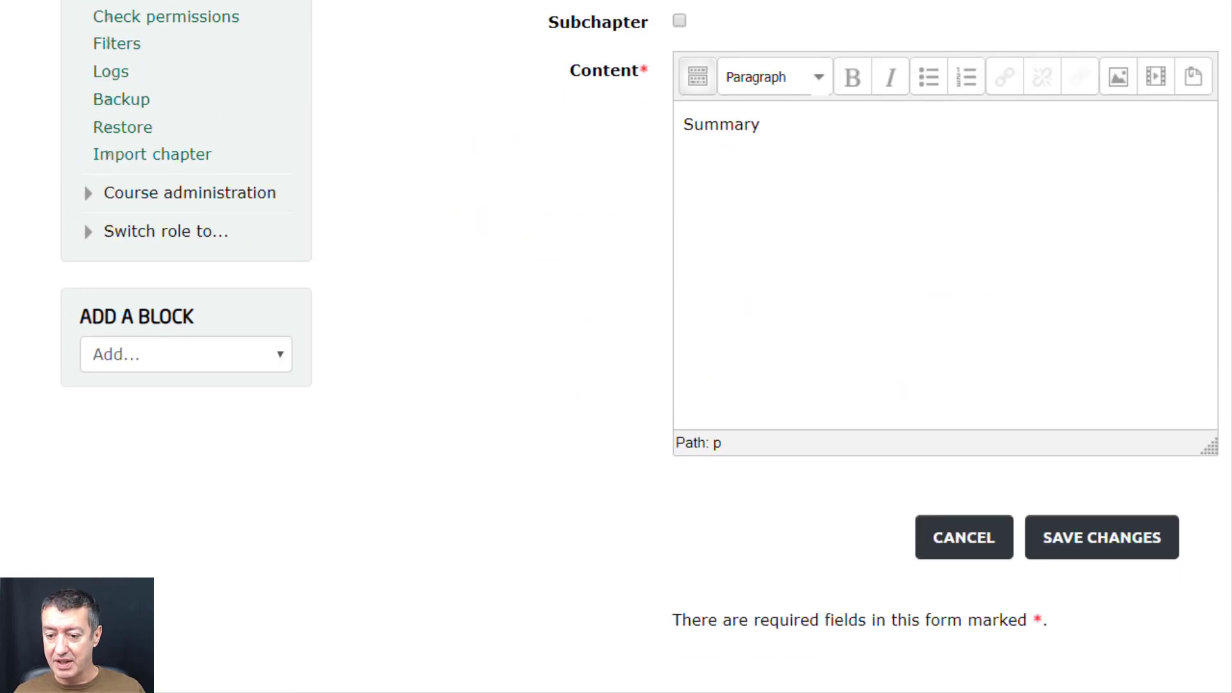
{"action": "left_click", "coordinate": [1153, 550]}
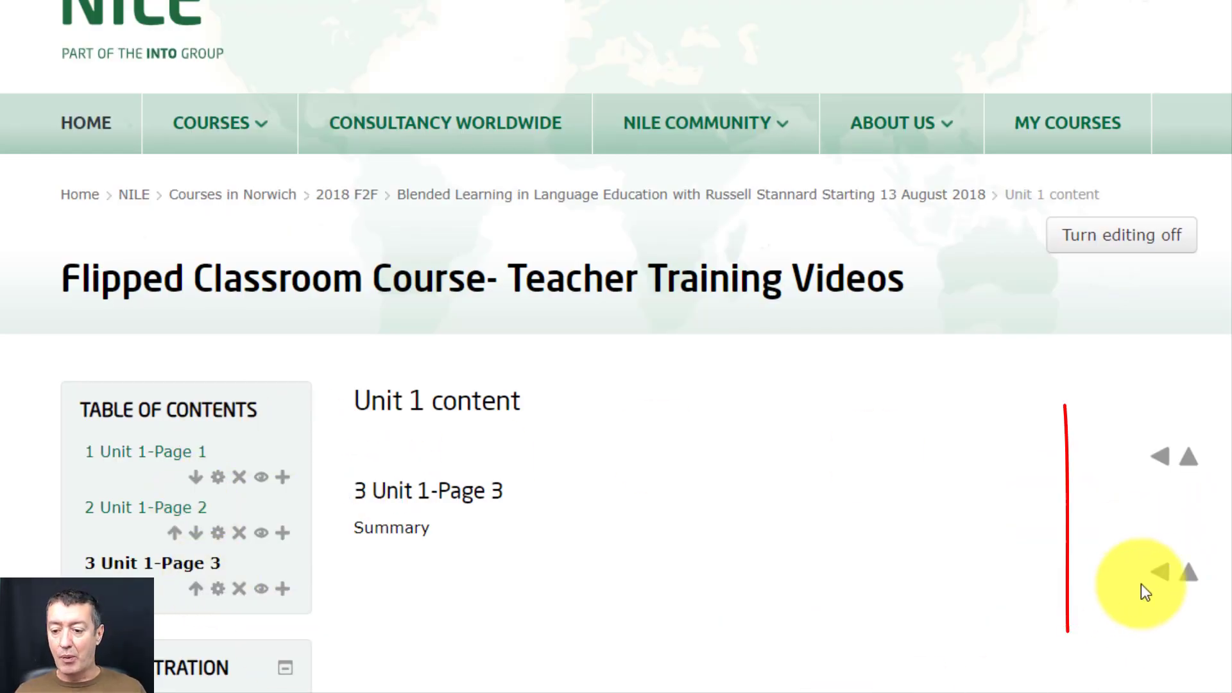
Page back through the book to its first chapter and return to the course page.
{"action": "left_click", "coordinate": [1165, 573]}
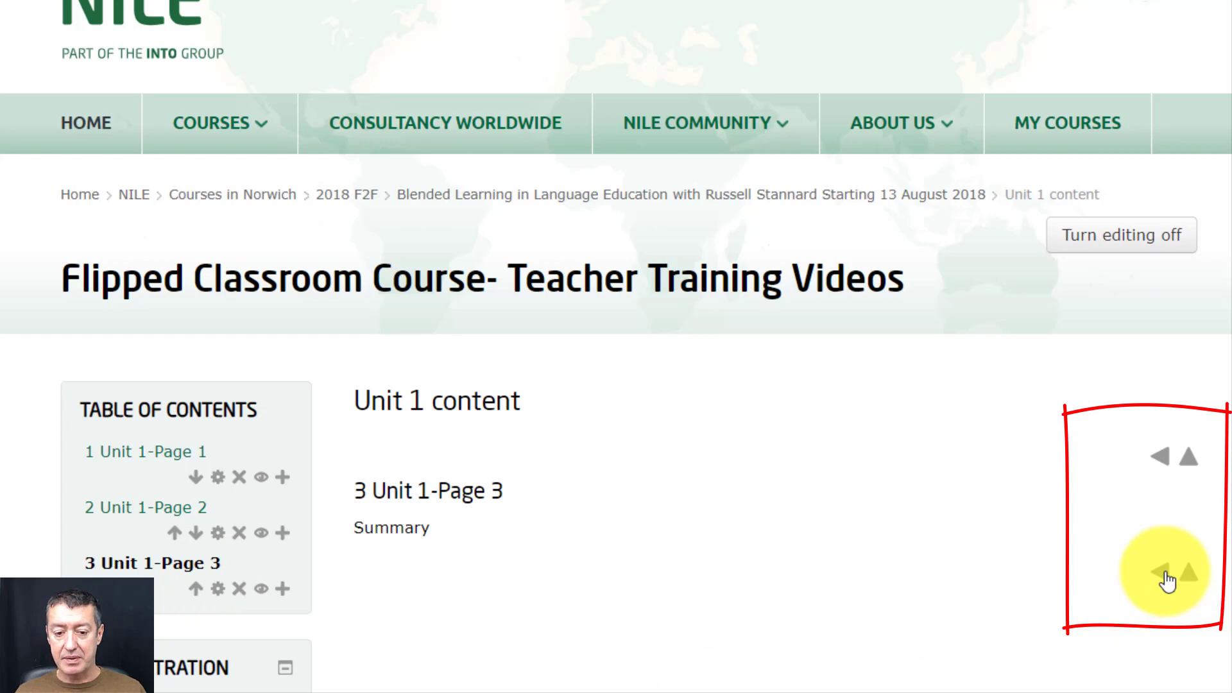
{"action": "left_click", "coordinate": [1164, 573]}
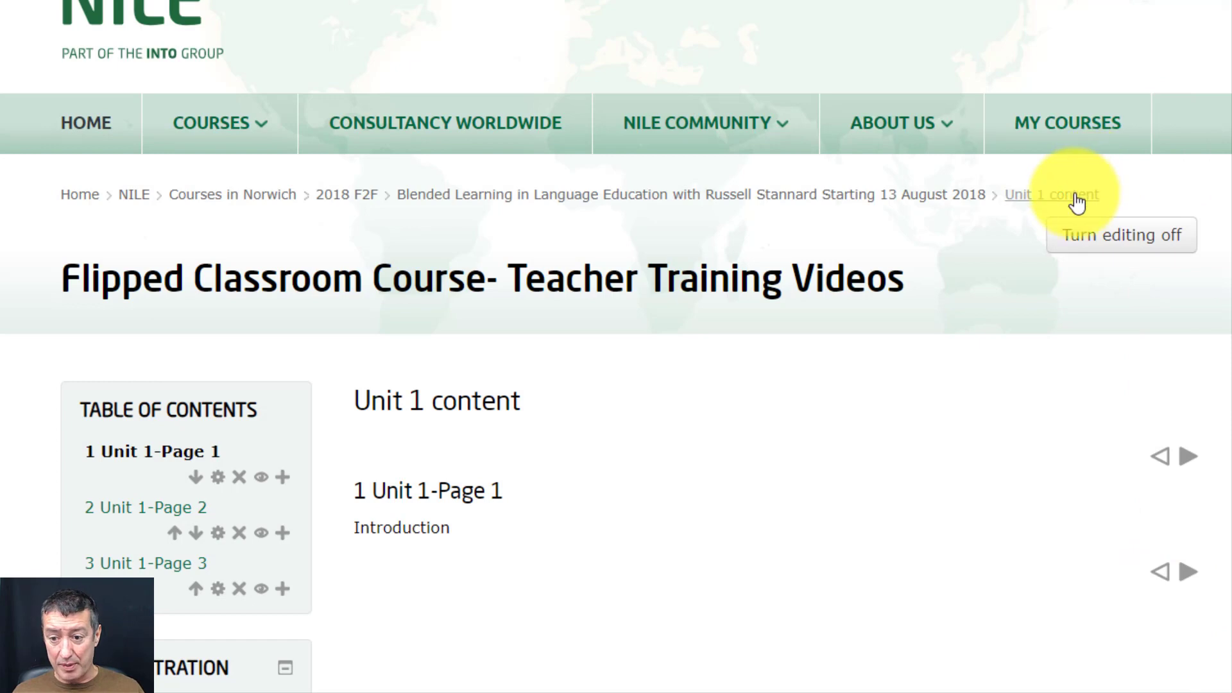
{"action": "left_click", "coordinate": [847, 195]}
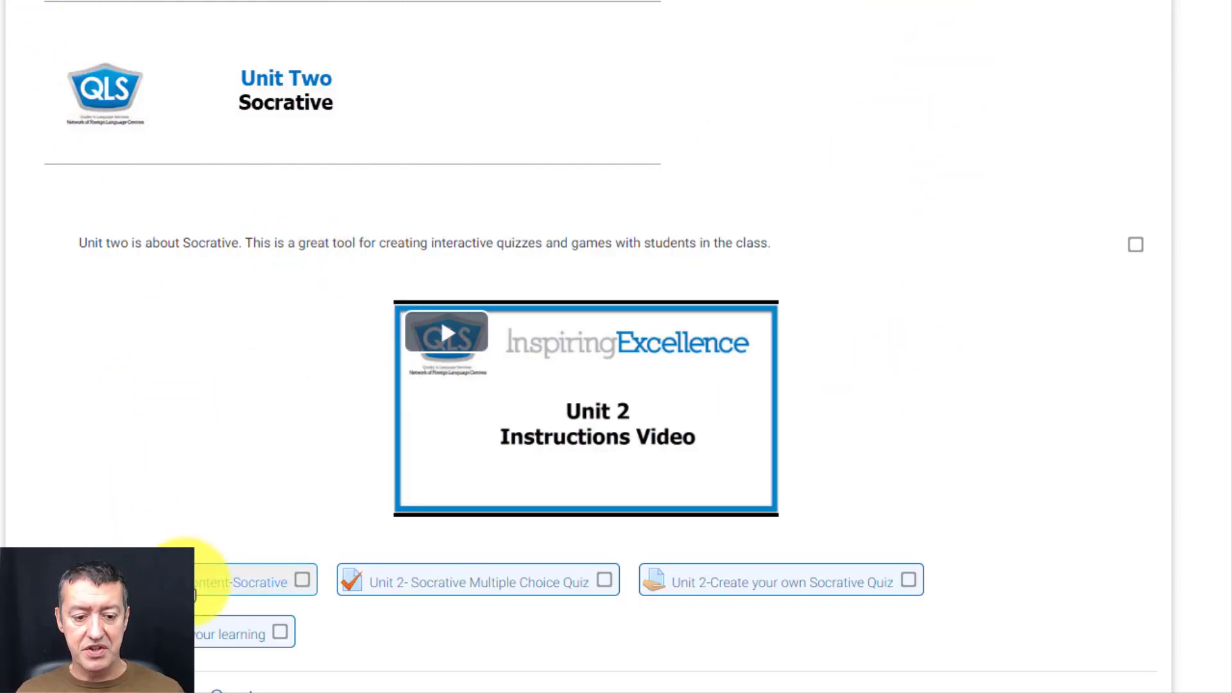
Go through the Unit 2-Learning Content-Socrative book to its last page and follow its Home link.
{"action": "left_click", "coordinate": [191, 578]}
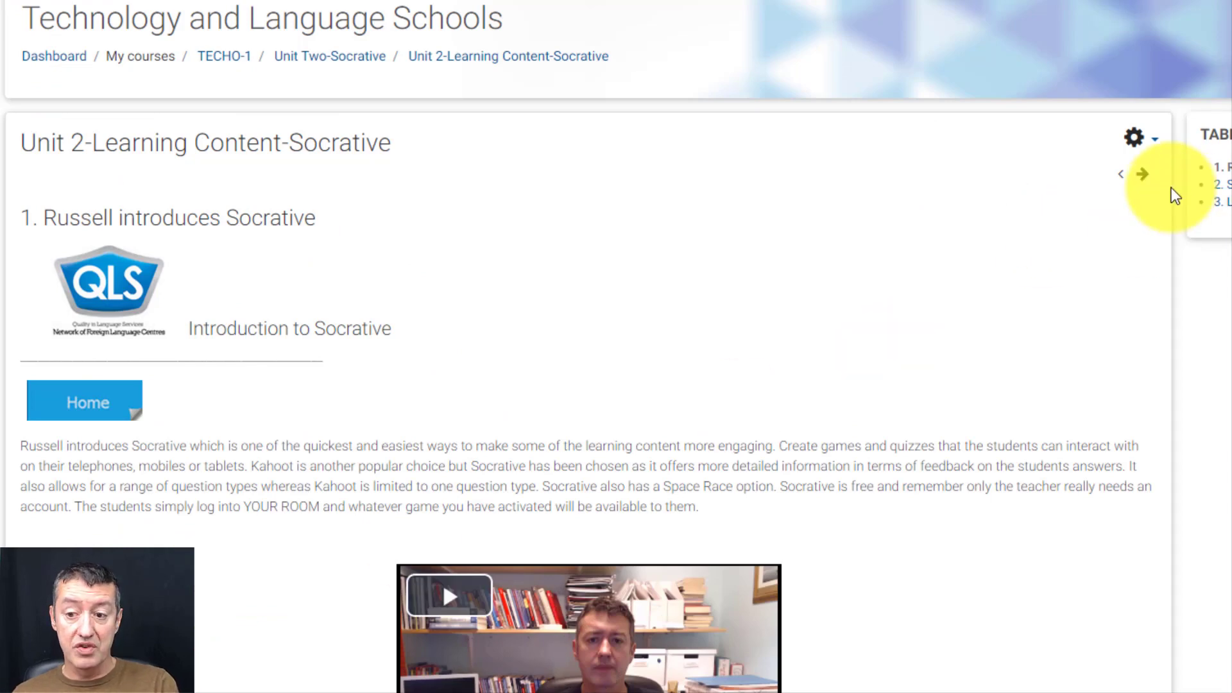
{"action": "left_click", "coordinate": [1144, 175]}
{"action": "left_click", "coordinate": [1144, 176]}
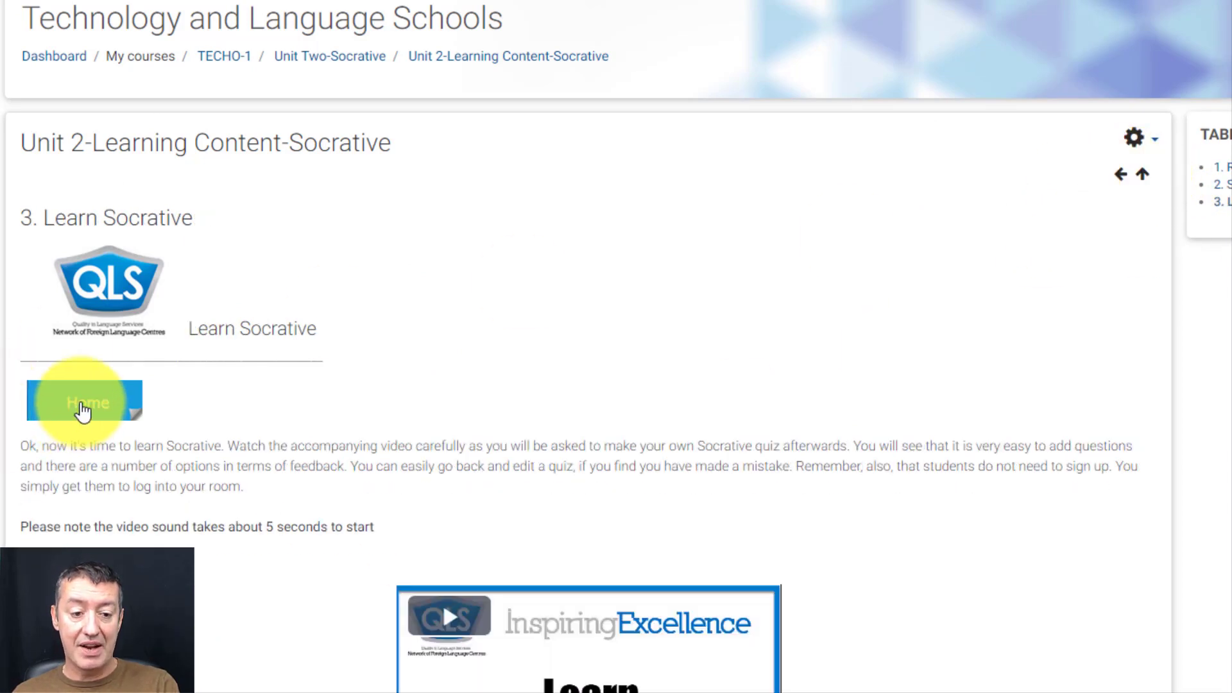
{"action": "left_click", "coordinate": [79, 424]}
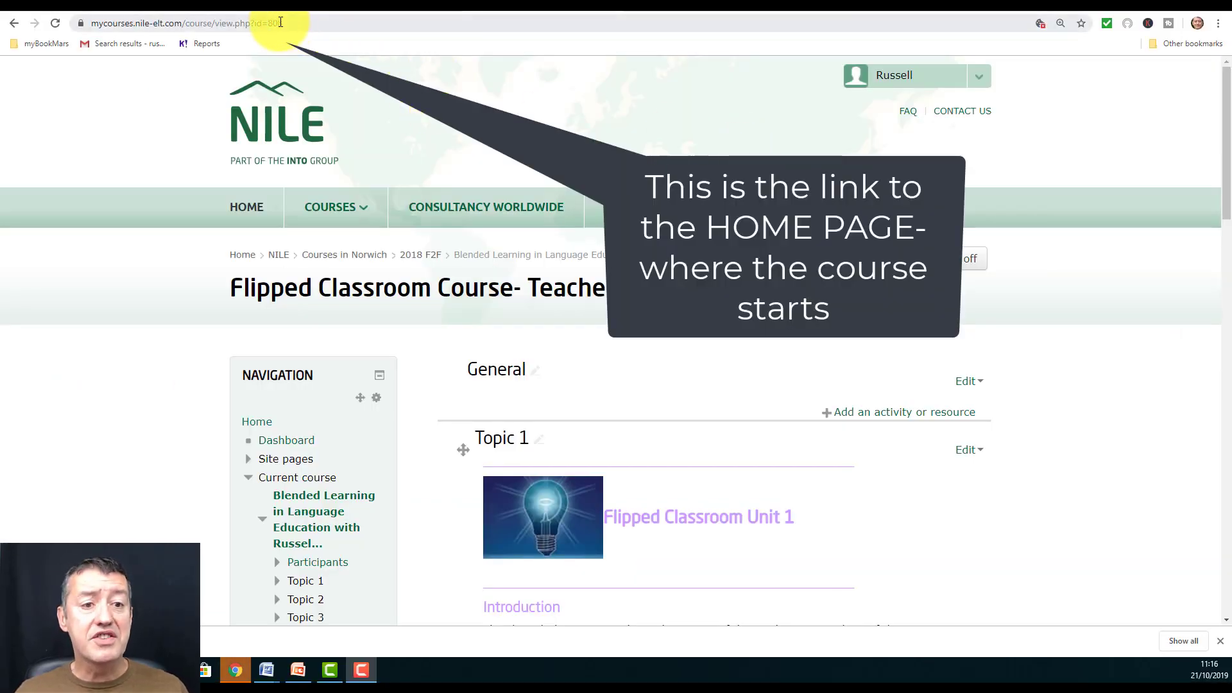
Copy the web address of the Flipped Classroom course's home page.
{"action": "left_click", "coordinate": [244, 23]}
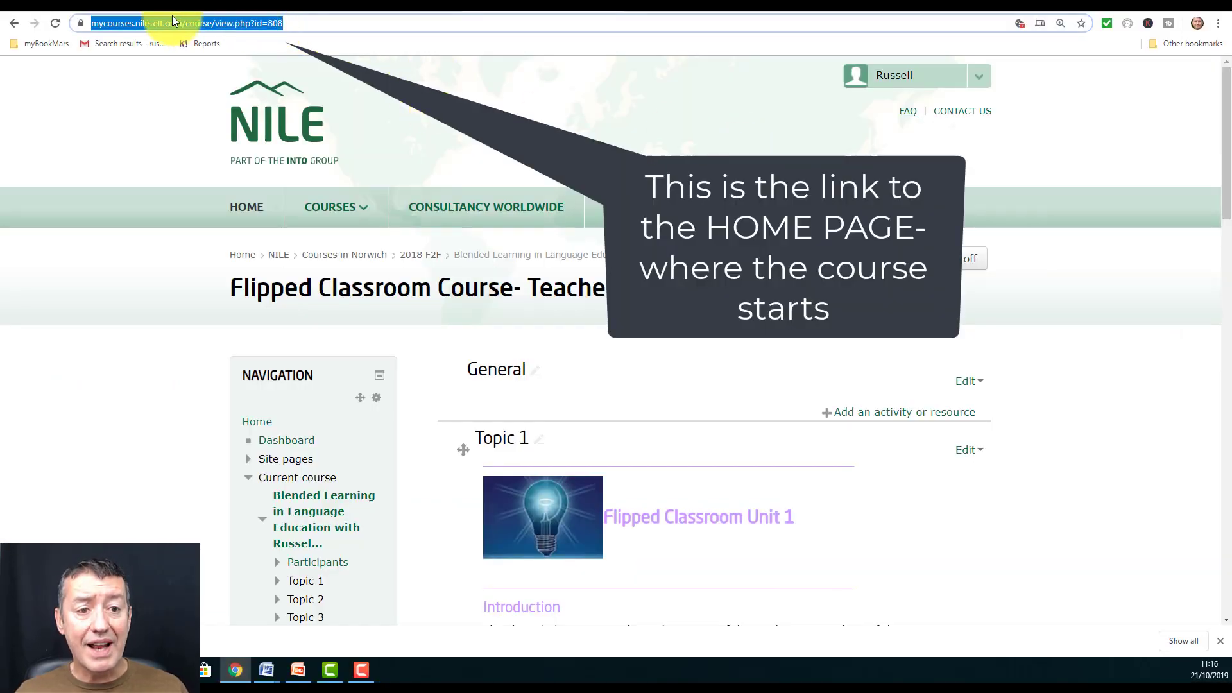
{"action": "right_click", "coordinate": [233, 22]}
{"action": "left_click", "coordinate": [266, 113]}
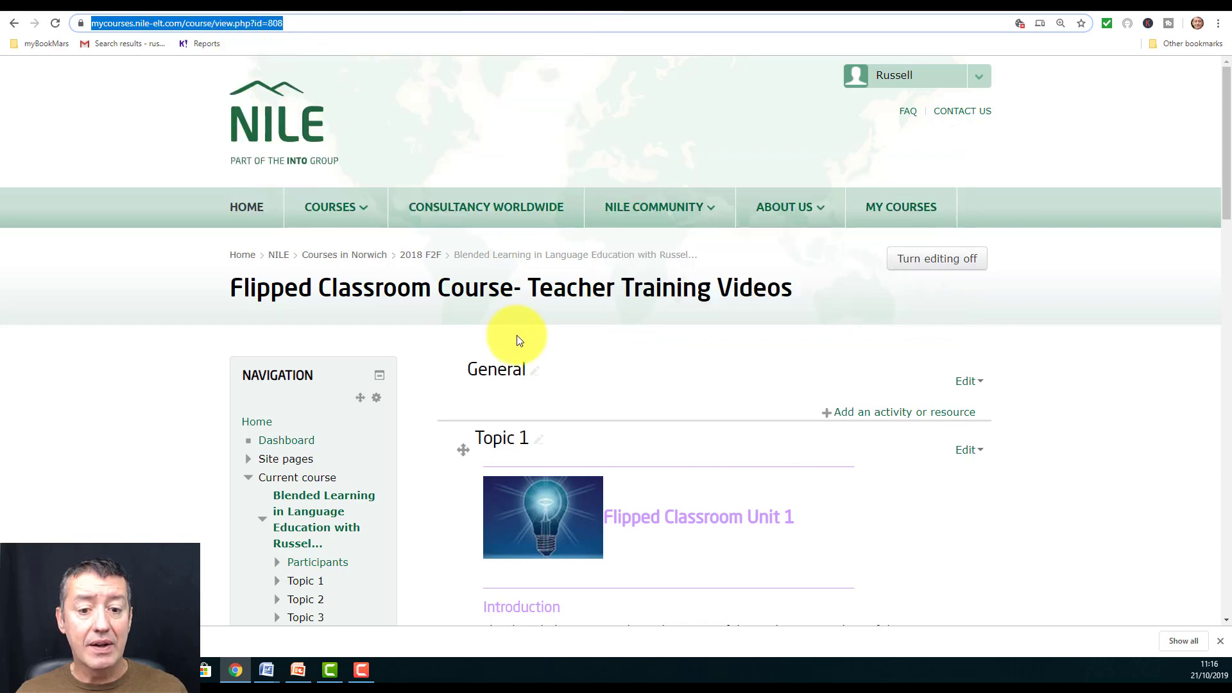
Open the "Unit 1 content" book from Topic 1 and edit its "Unit 1-Page 1" chapter.
{"action": "left_click_drag", "start_coordinate": [1221, 170], "coordinate": [1200, 385]}
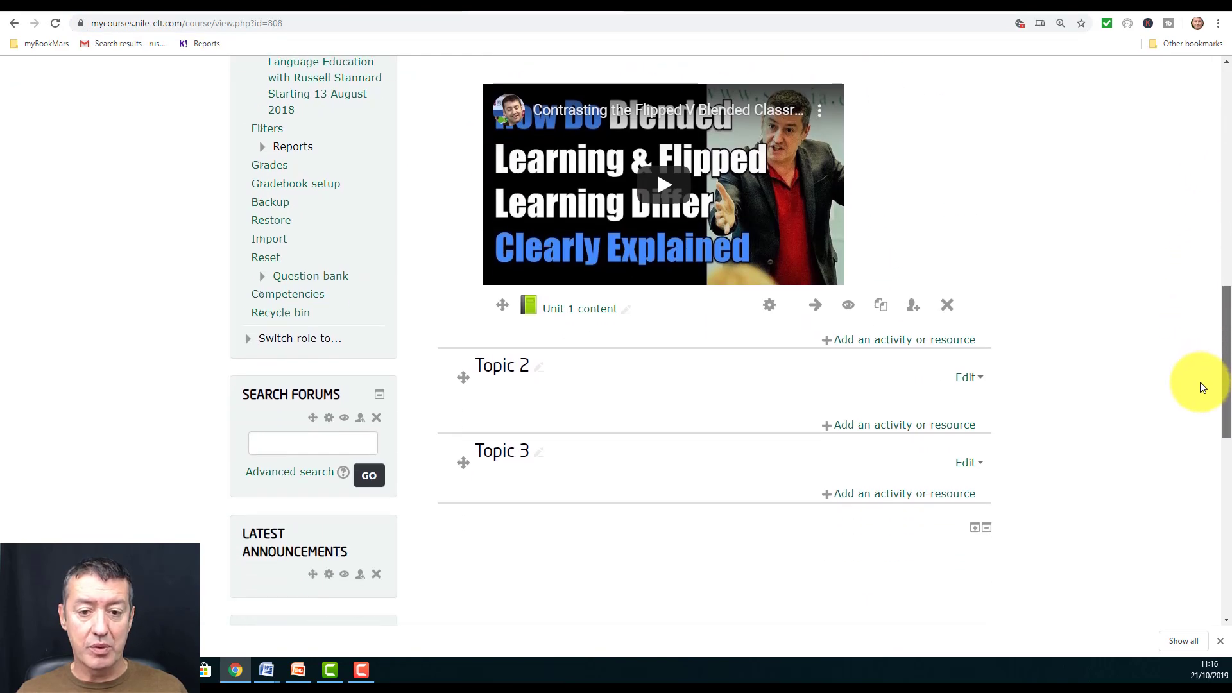
{"action": "left_click", "coordinate": [558, 314]}
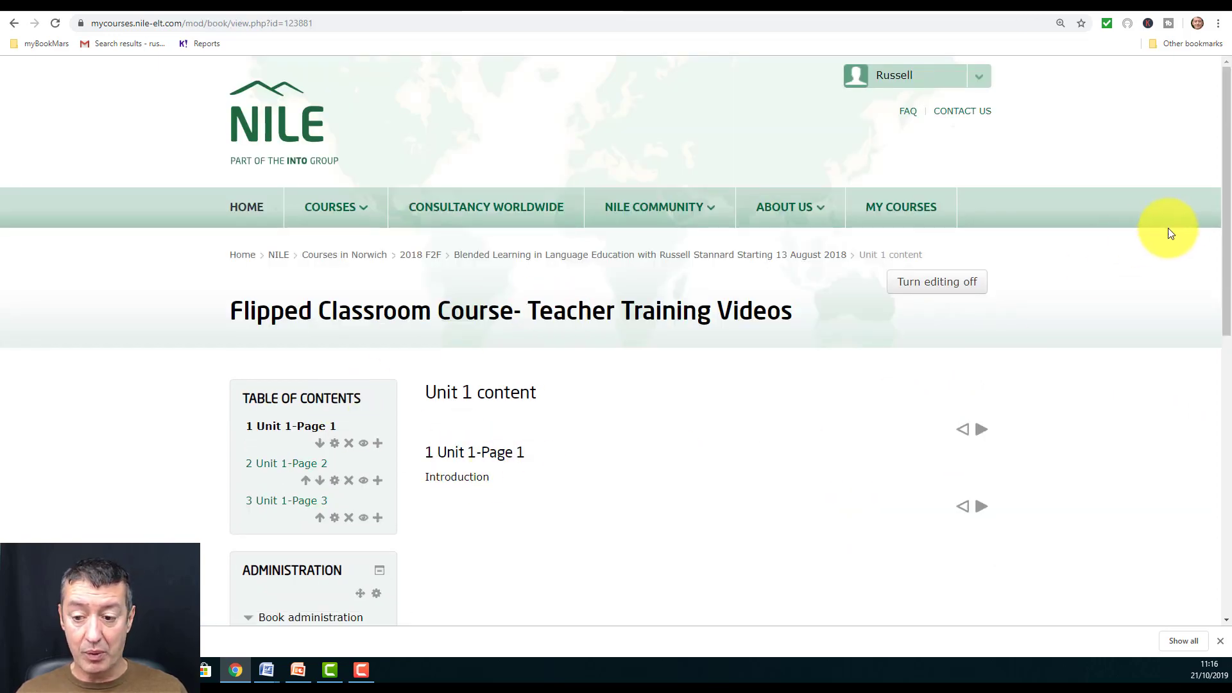
{"action": "scroll", "coordinate": [1219, 212], "scroll_direction": "down", "scroll_amount": 3}
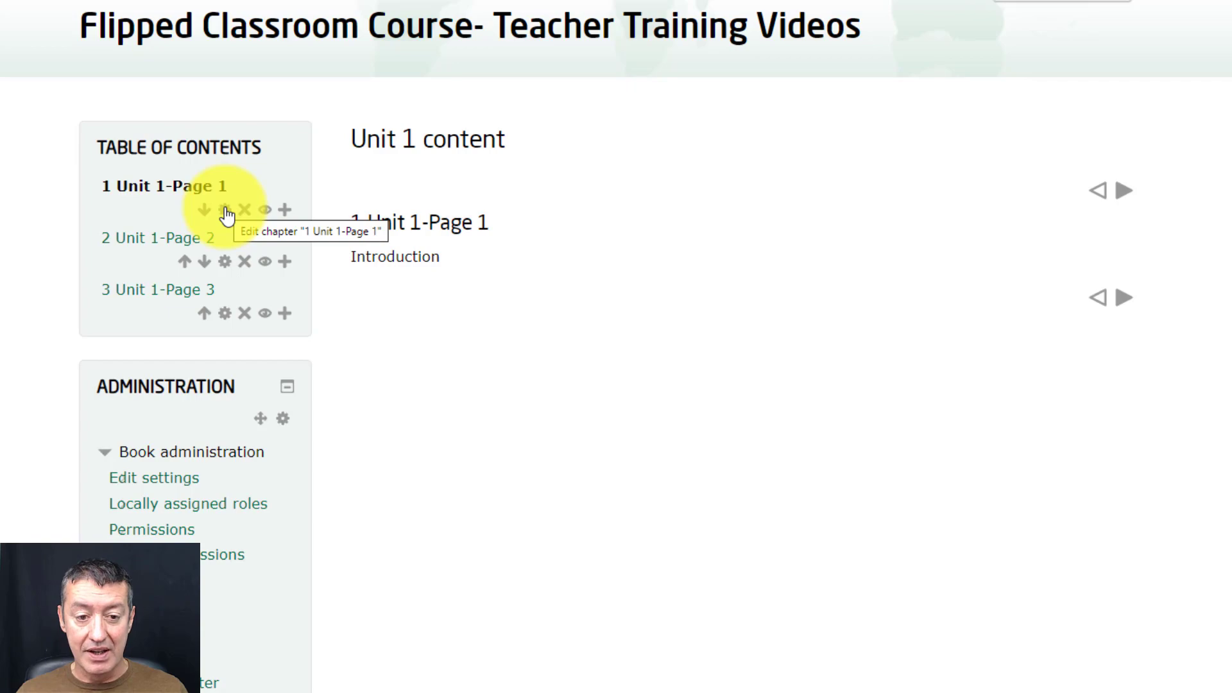
{"action": "left_click", "coordinate": [225, 210]}
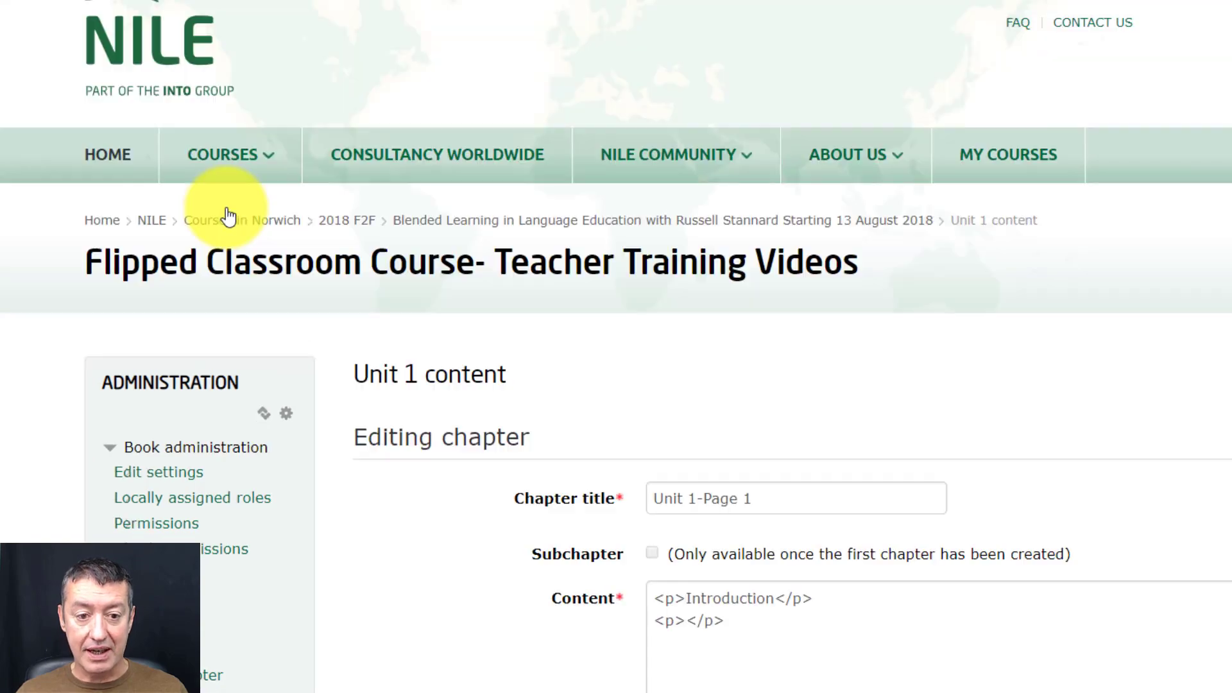
Add the text "Home Page" above "Introduction" in the chapter content and link it to the copied course address.
{"action": "left_click_drag", "start_coordinate": [1223, 206], "coordinate": [1223, 352]}
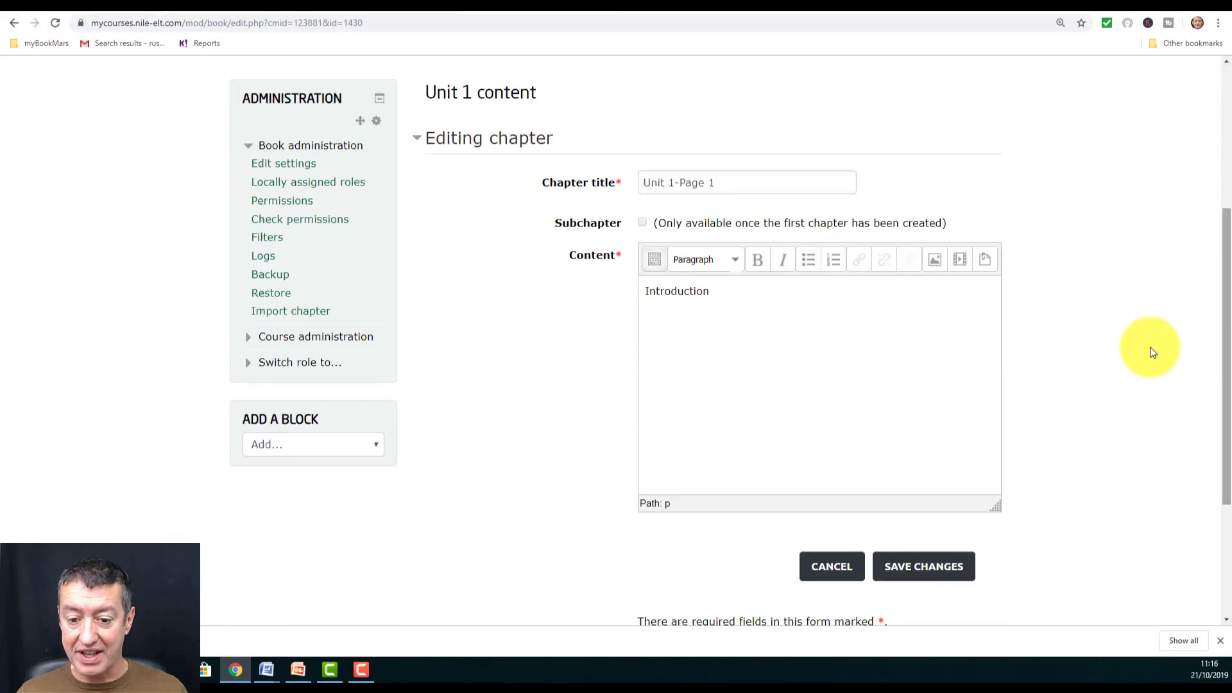
{"action": "left_click", "coordinate": [646, 290]}
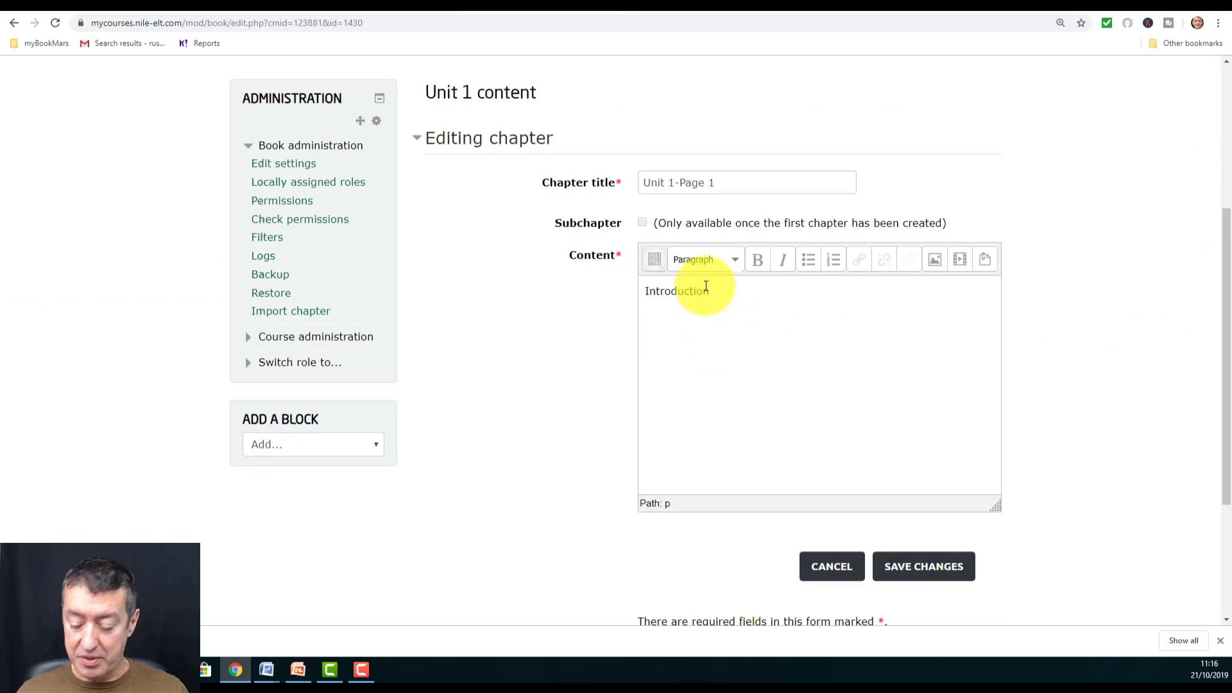
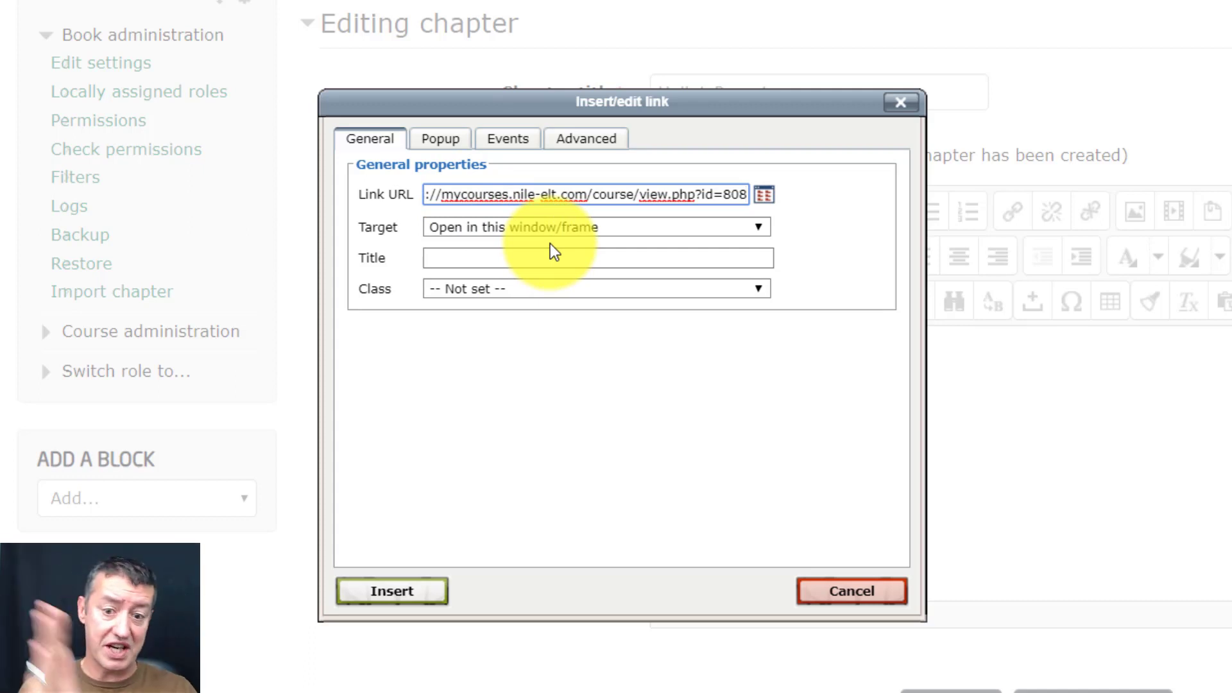
{"action": "left_click", "coordinate": [399, 593]}
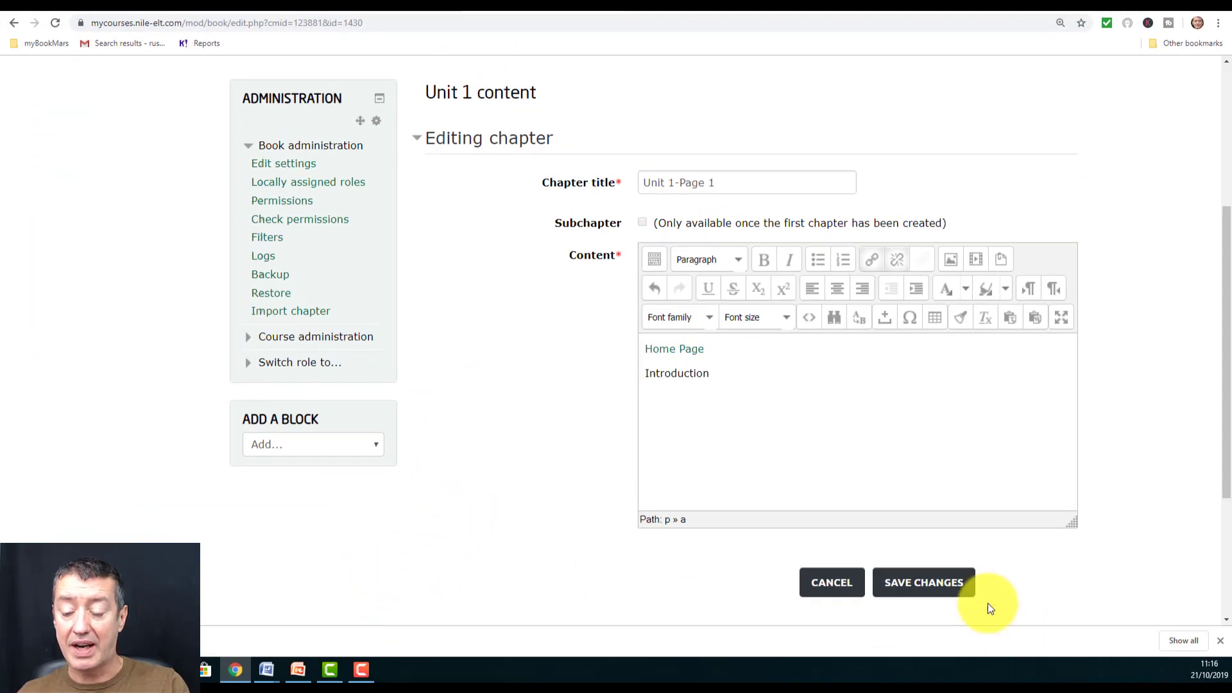
Save the "Unit 1-Page 1" chapter, and add the text "Home Page" above "Video" in the "Unit 1-Page 2" chapter.
{"action": "left_click", "coordinate": [948, 594]}
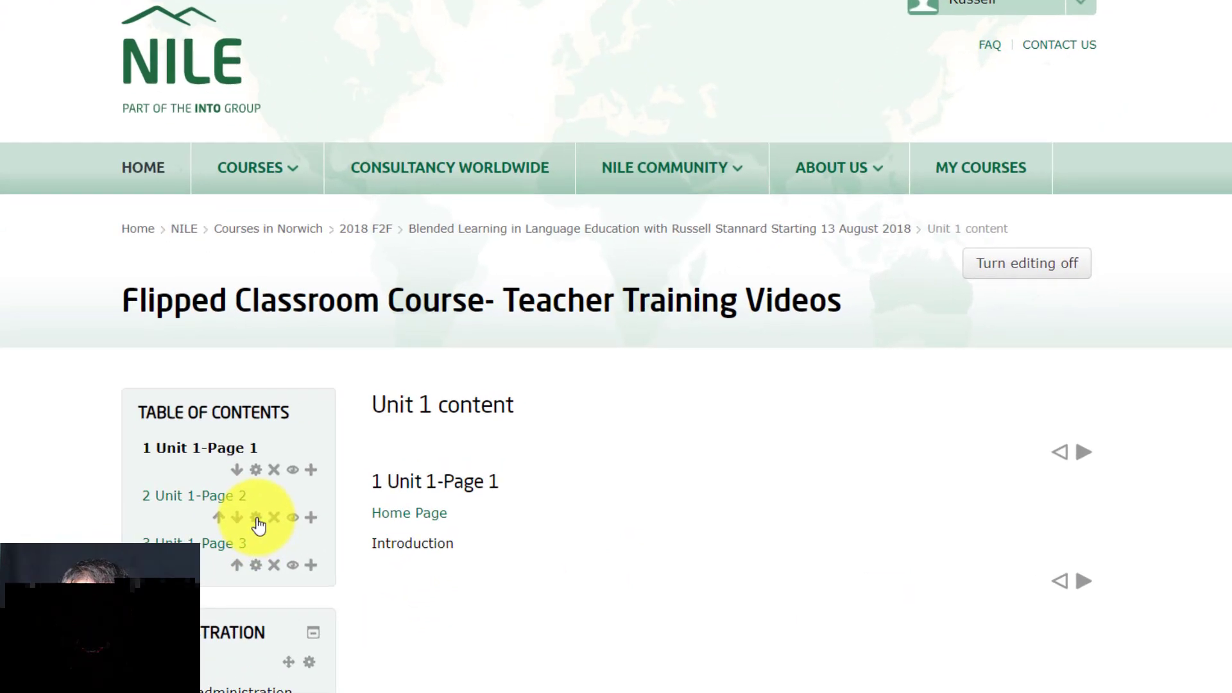
{"action": "left_click", "coordinate": [277, 508]}
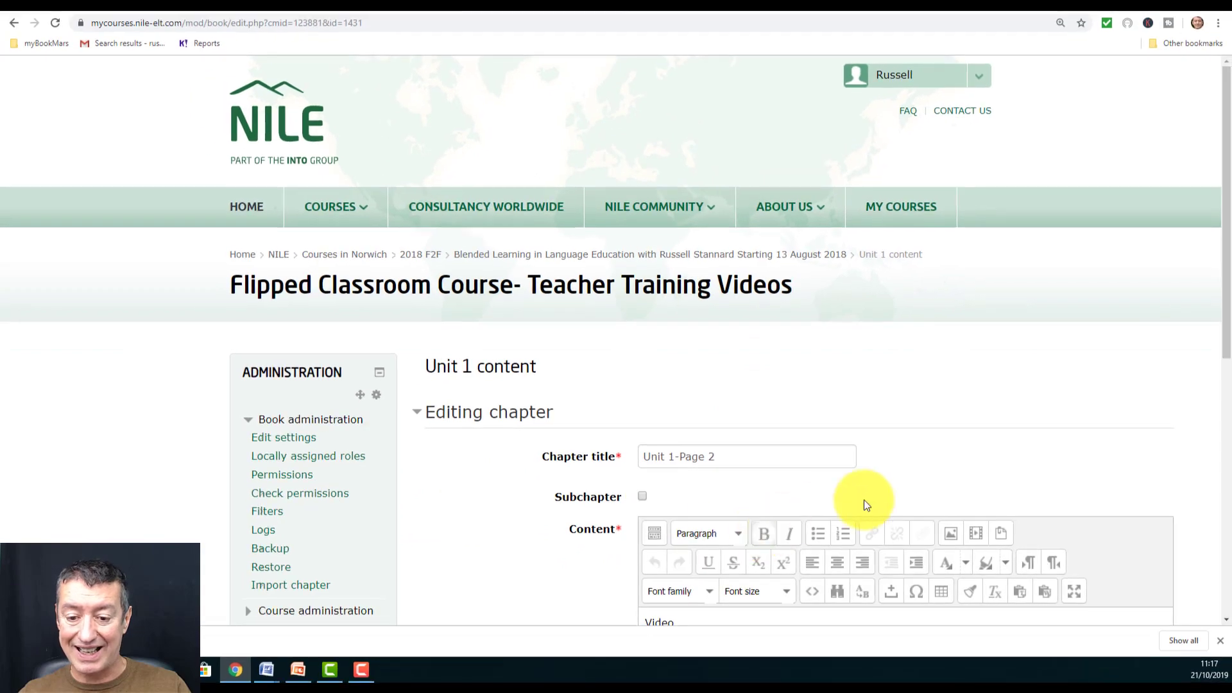
{"action": "left_click_drag", "start_coordinate": [1226, 242], "coordinate": [1226, 335]}
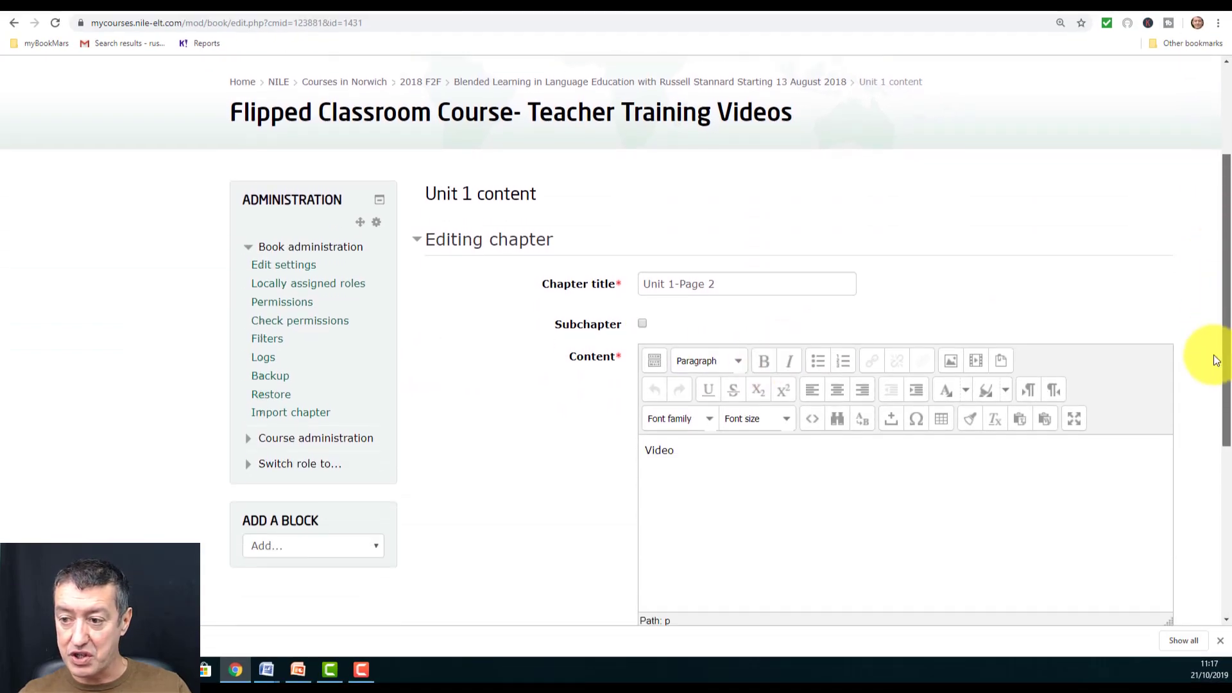
{"action": "scroll", "coordinate": [601, 419], "scroll_direction": "down", "scroll_amount": 2}
{"action": "left_click", "coordinate": [655, 389]}
{"action": "key", "text": "Return"}
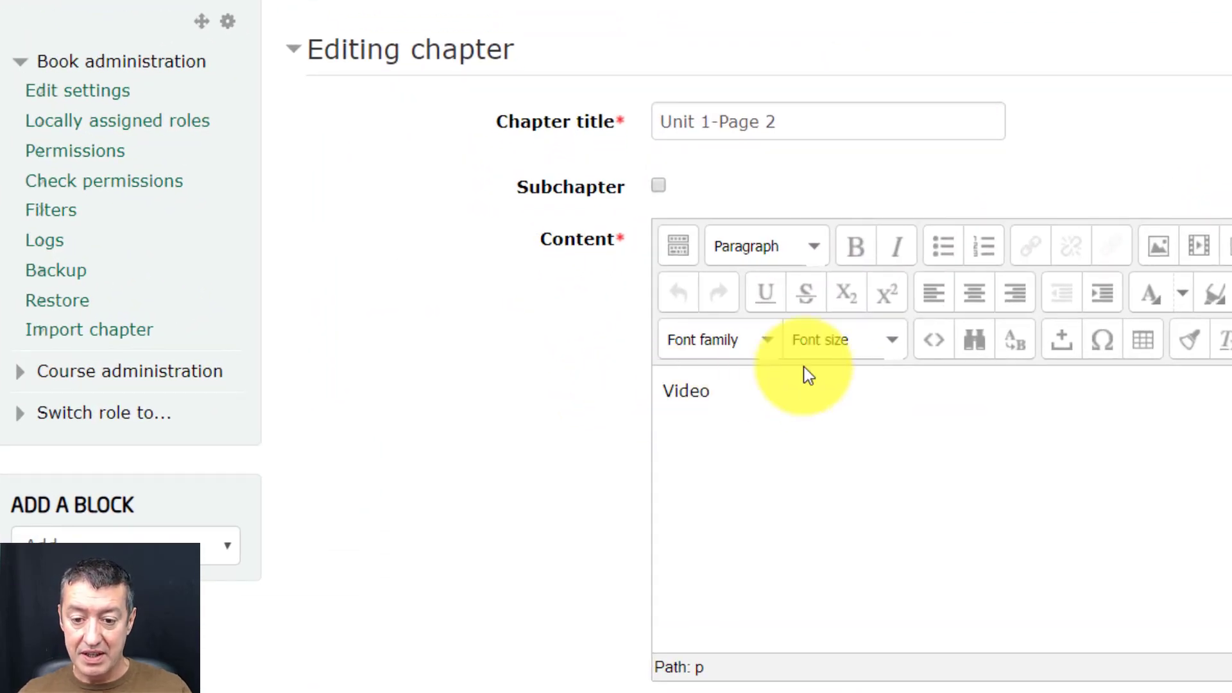
{"action": "type", "text": "Hom"}
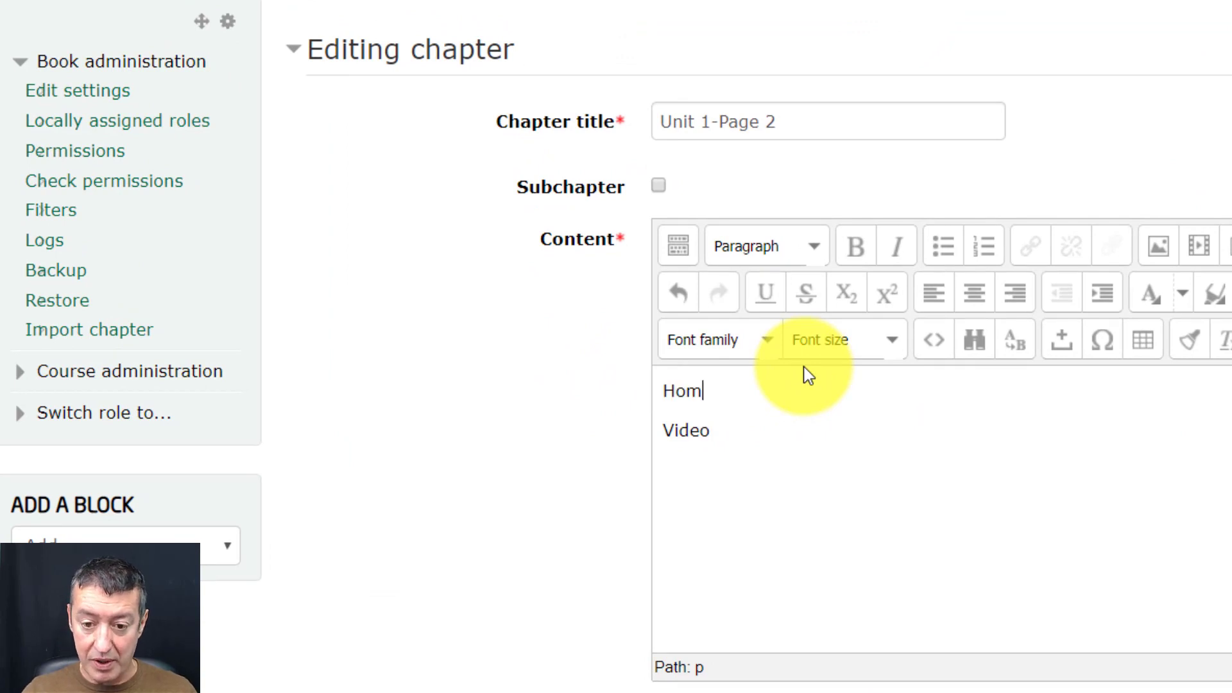
{"action": "type", "text": "e Page"}
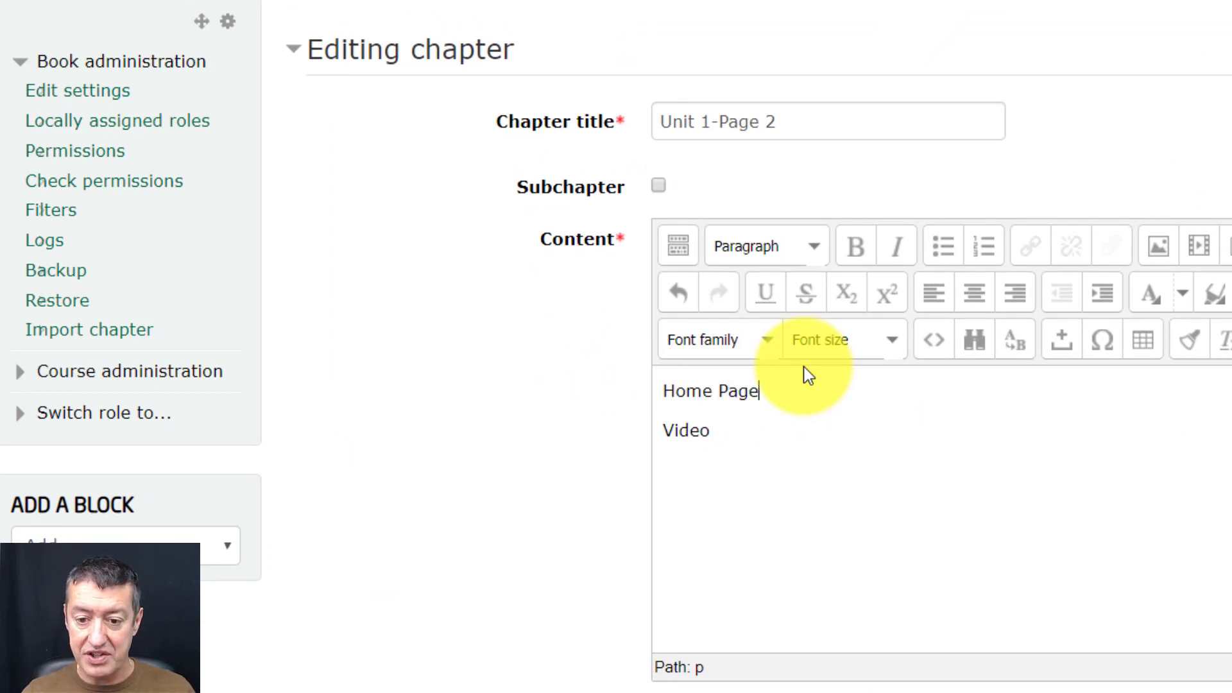
{"action": "left_click_drag", "start_coordinate": [775, 392], "coordinate": [651, 390]}
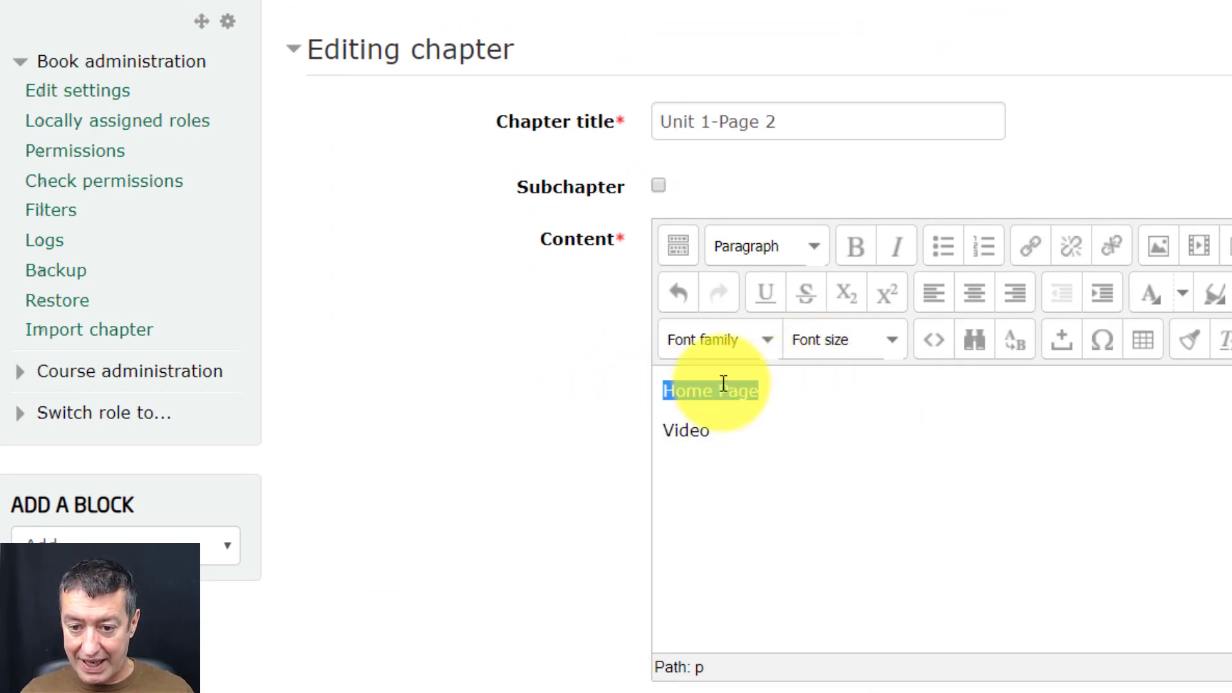
{"action": "left_click", "coordinate": [1031, 247]}
{"action": "left_click", "coordinate": [458, 187]}
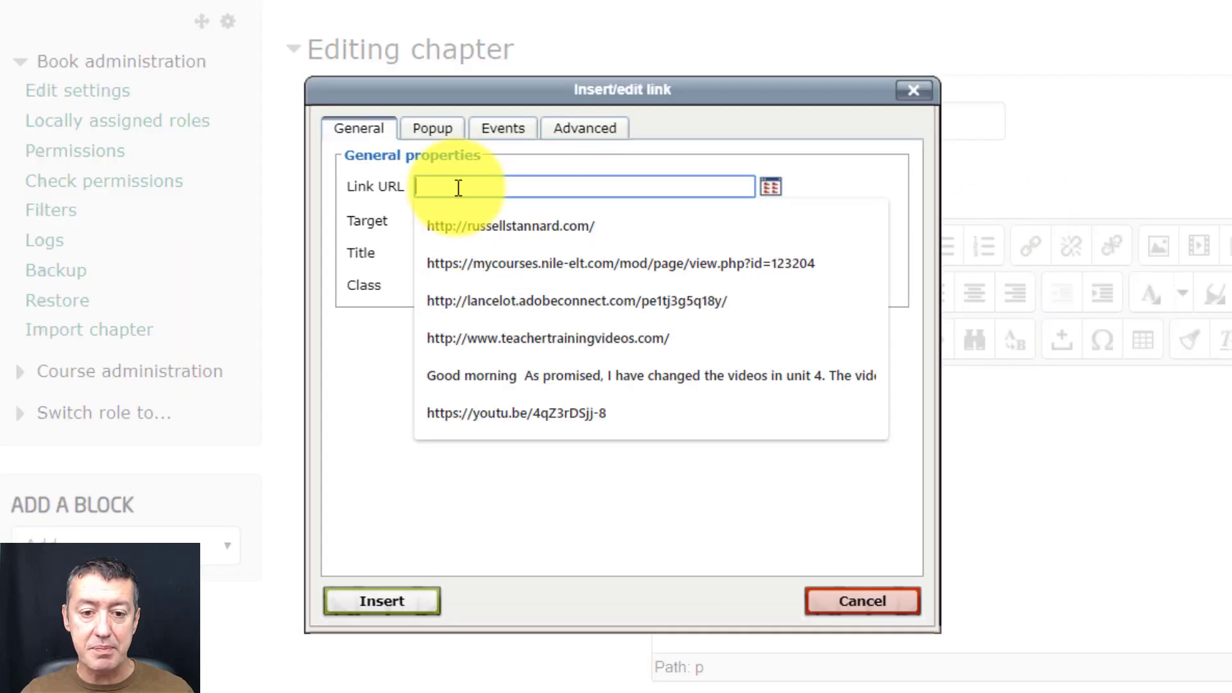
{"action": "type", "text": "https://mycourses.nile-elt.com/course/view.php?id=808"}
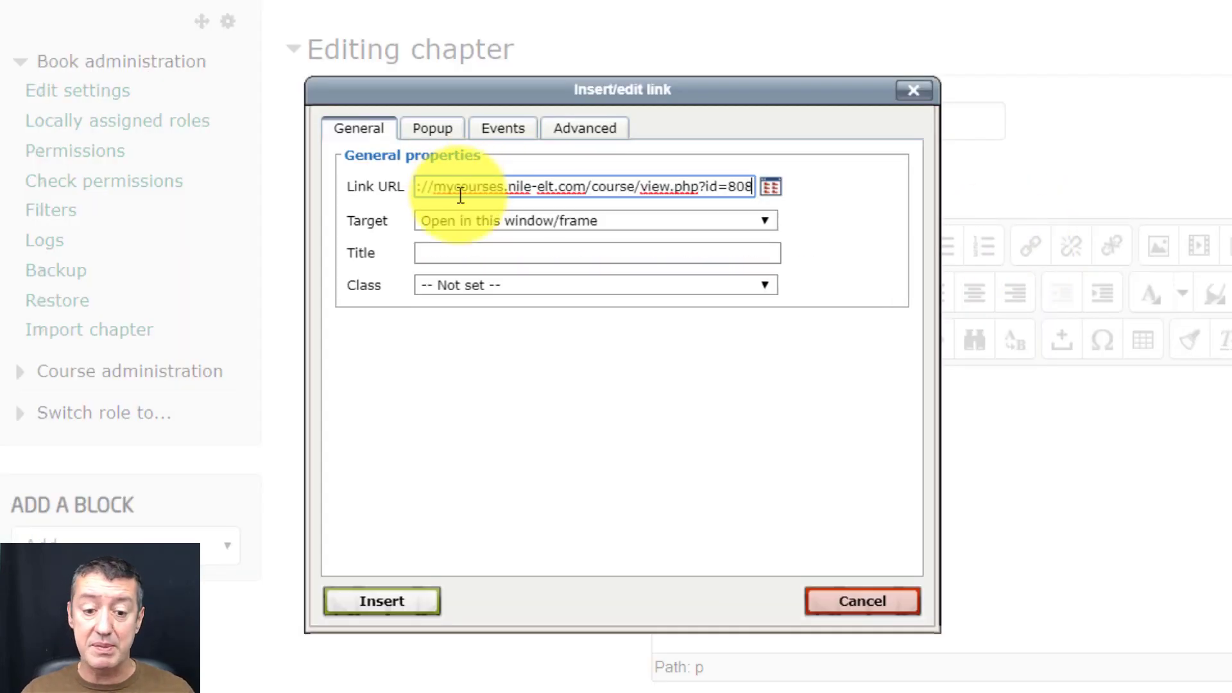
{"action": "left_click", "coordinate": [388, 601]}
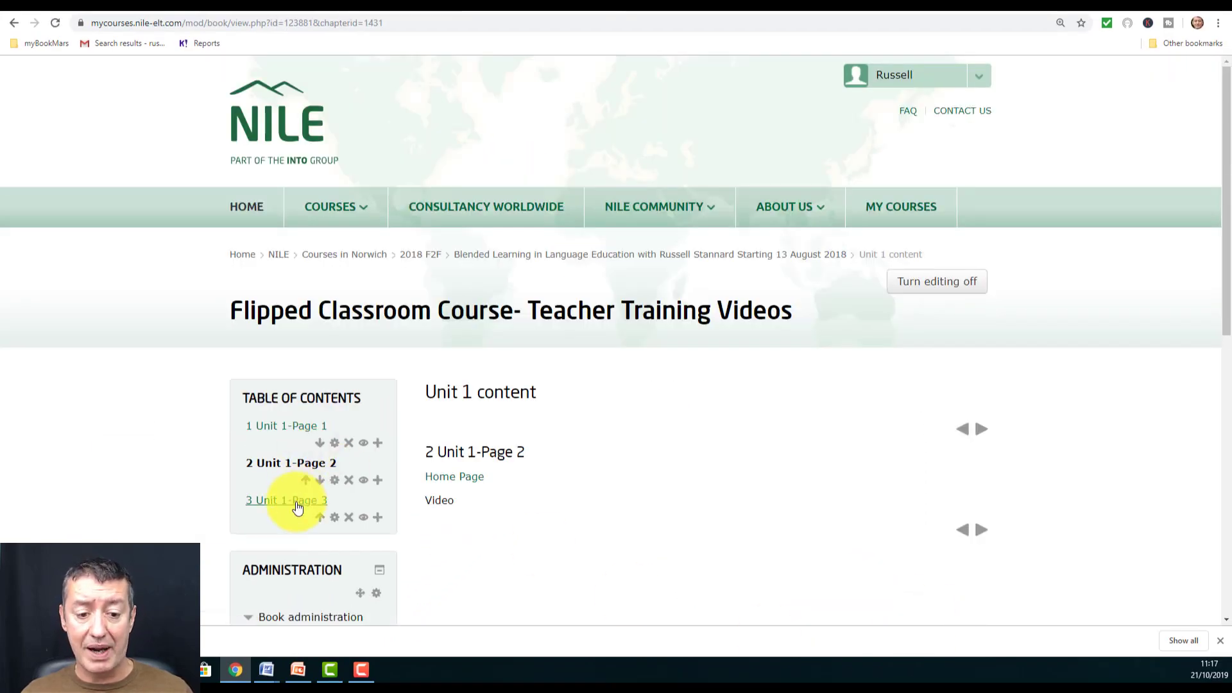
Edit the "Unit 1-Page 3" chapter and add the text "Home" above "Summary".
{"action": "left_click", "coordinate": [333, 521]}
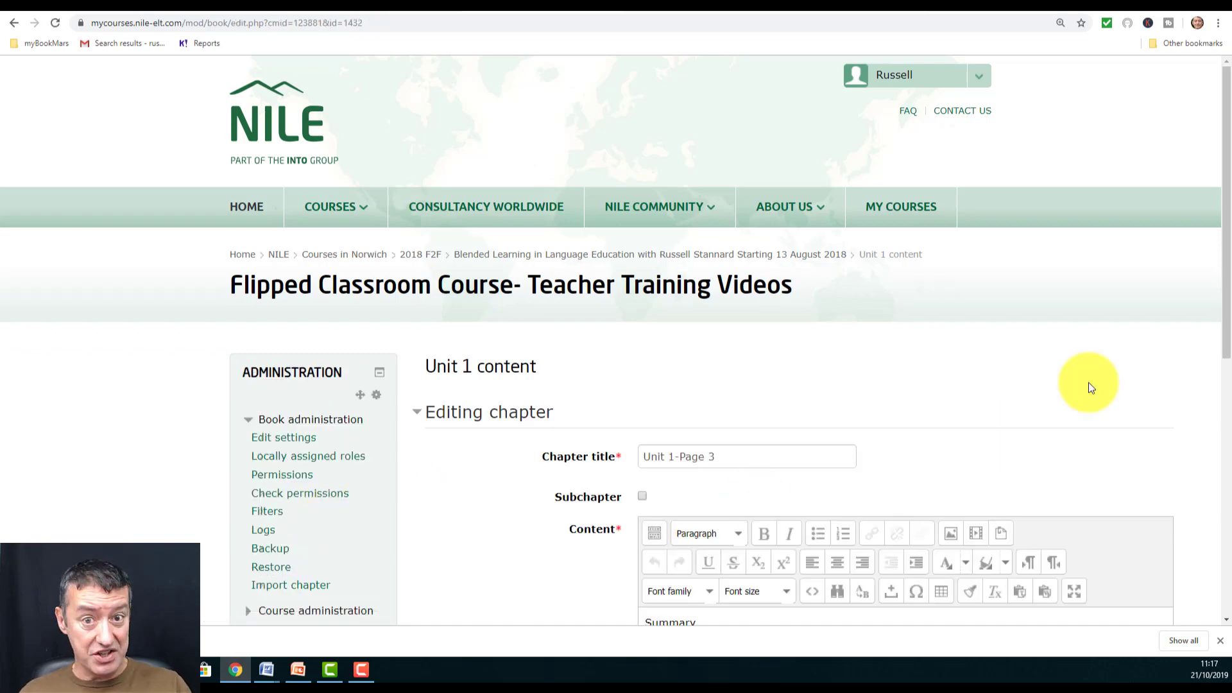
{"action": "scroll", "coordinate": [1228, 357], "scroll_direction": "down", "scroll_amount": 2}
{"action": "scroll", "coordinate": [1227, 357], "scroll_direction": "down", "scroll_amount": 2}
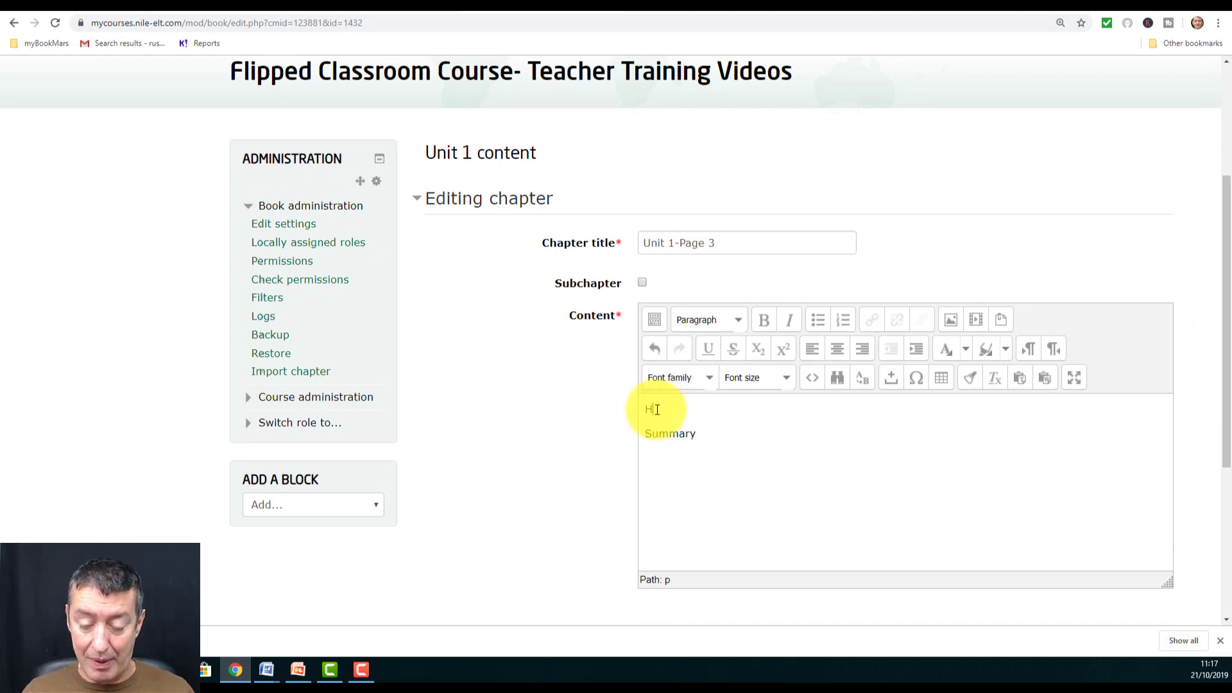
Link the "Home" text in "Unit 1-Page 3" to the course home page address ending in course/view.php?id=808 and save the chapter.
{"action": "left_click_drag", "start_coordinate": [680, 409], "coordinate": [641, 413]}
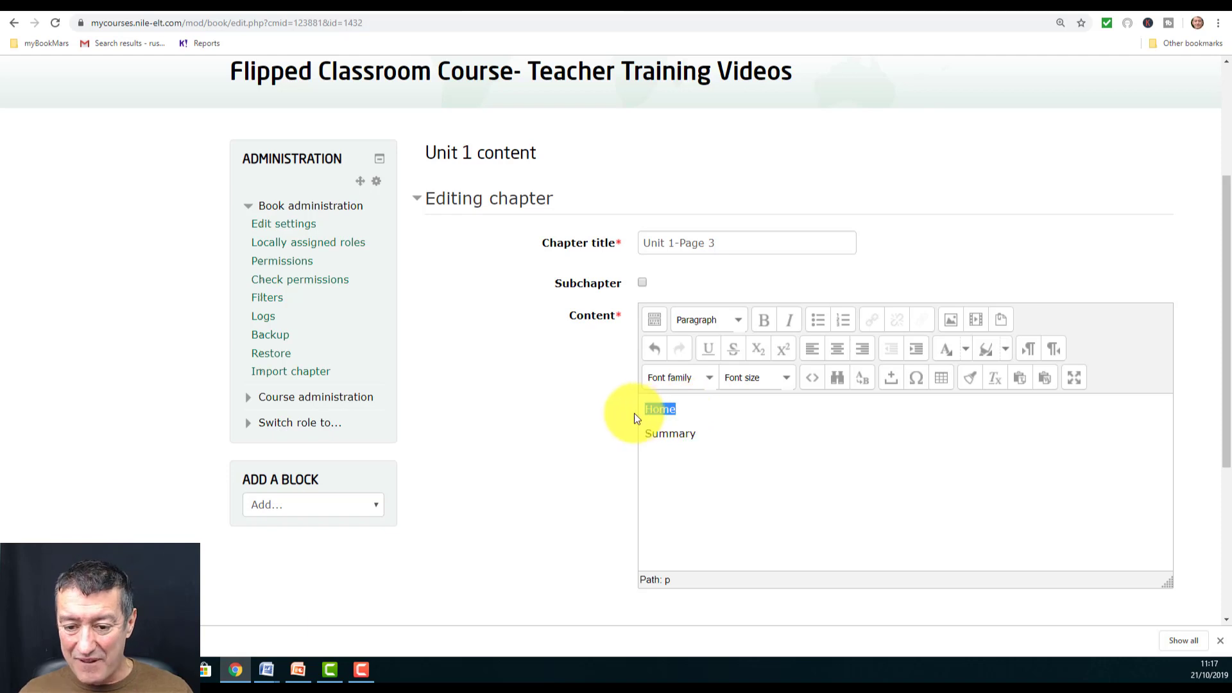
{"action": "left_click", "coordinate": [873, 320]}
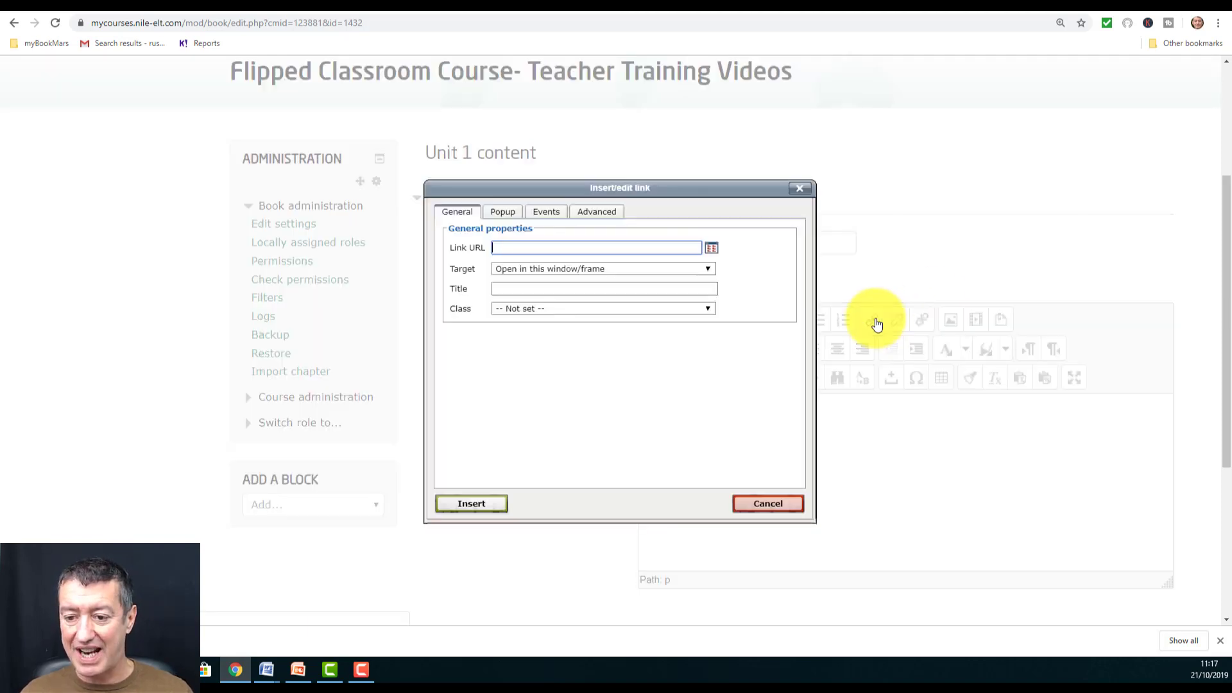
{"action": "left_click", "coordinate": [528, 248]}
{"action": "key", "text": "Down"}
{"action": "key", "text": "Down"}
{"action": "key", "text": "Down"}
{"action": "key", "text": "Return"}
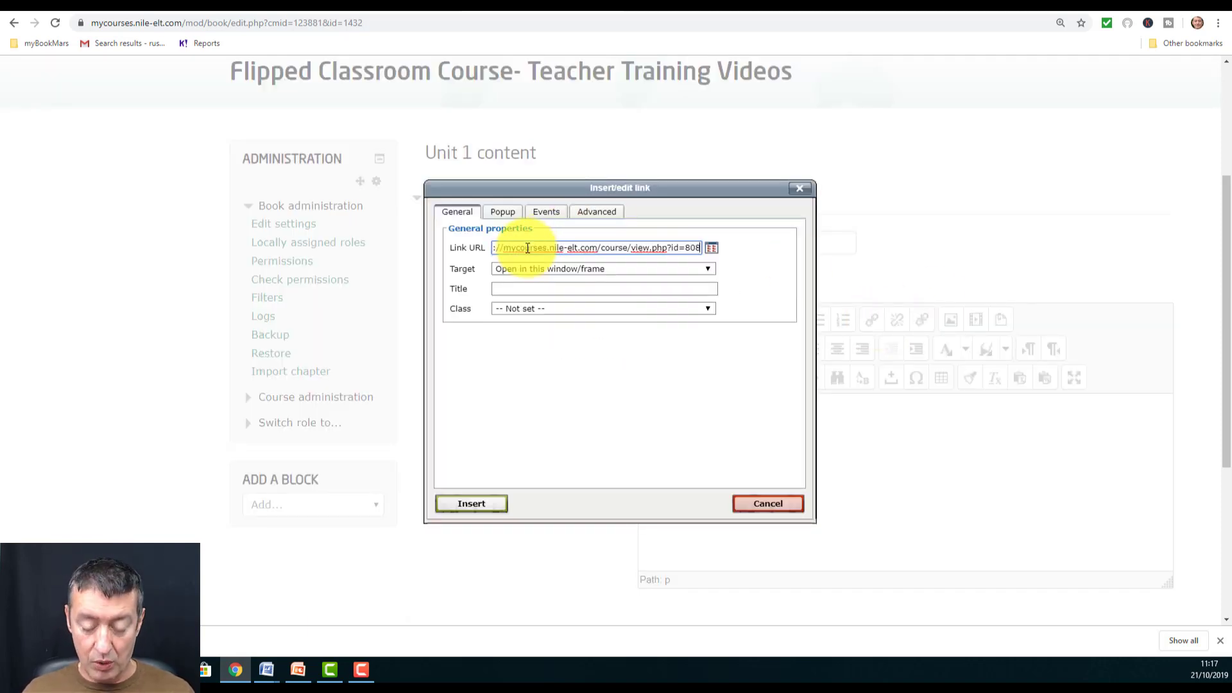
{"action": "left_click", "coordinate": [472, 504]}
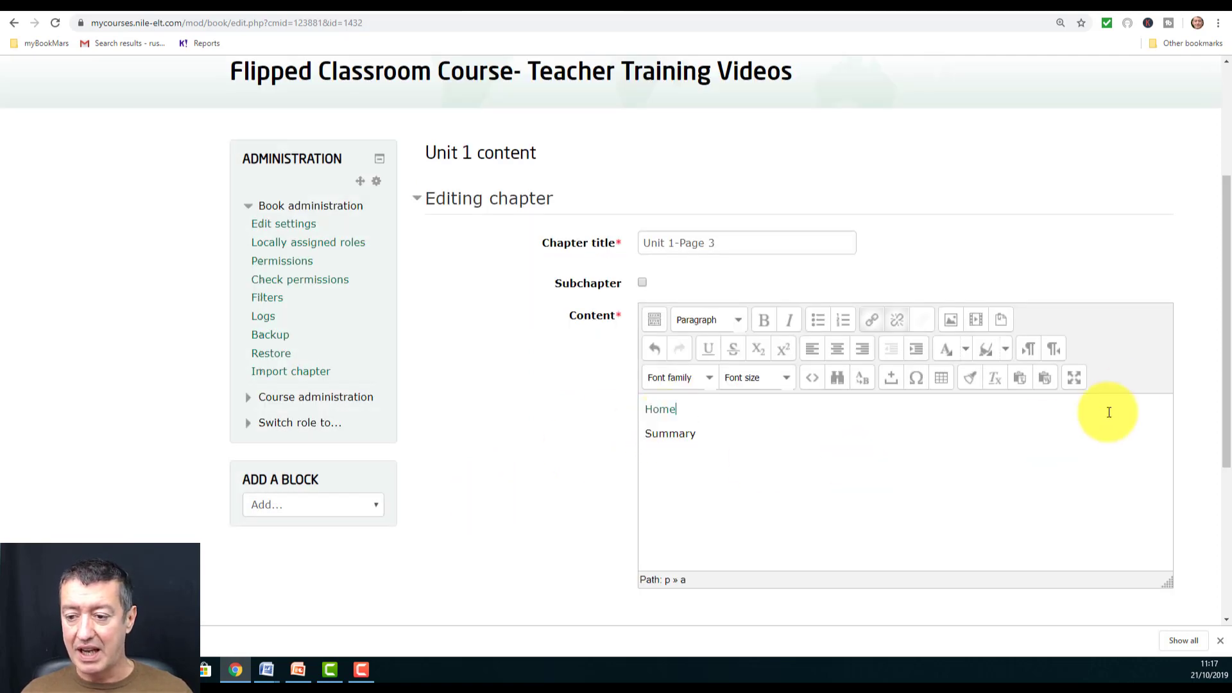
{"action": "left_click_drag", "start_coordinate": [1224, 432], "coordinate": [1224, 539]}
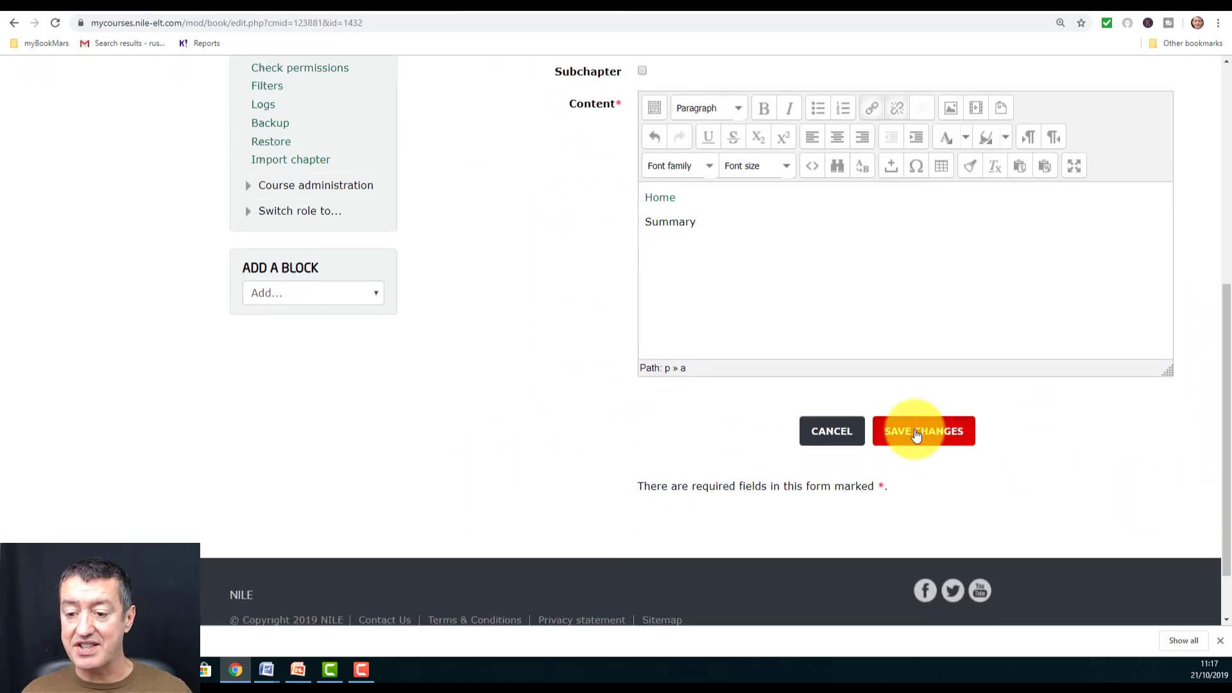
{"action": "left_click", "coordinate": [917, 433]}
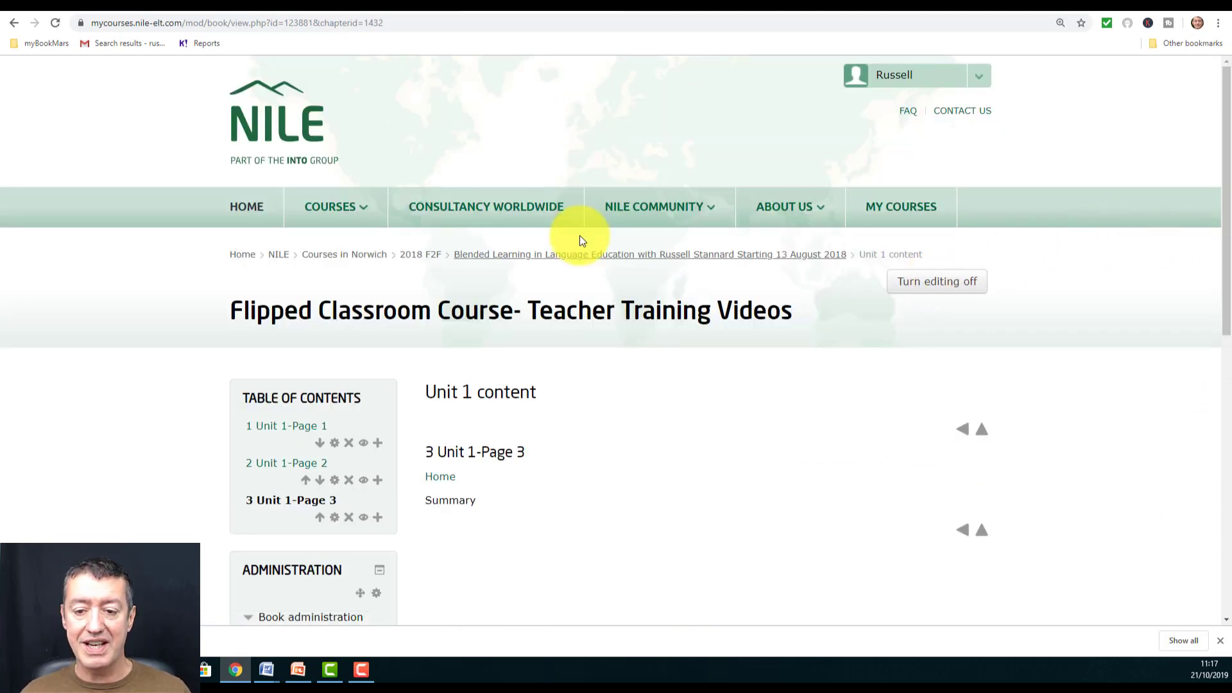
Turn editing off on the course home page and page through the "Unit 1 content" book to check its home link.
{"action": "left_click", "coordinate": [697, 260]}
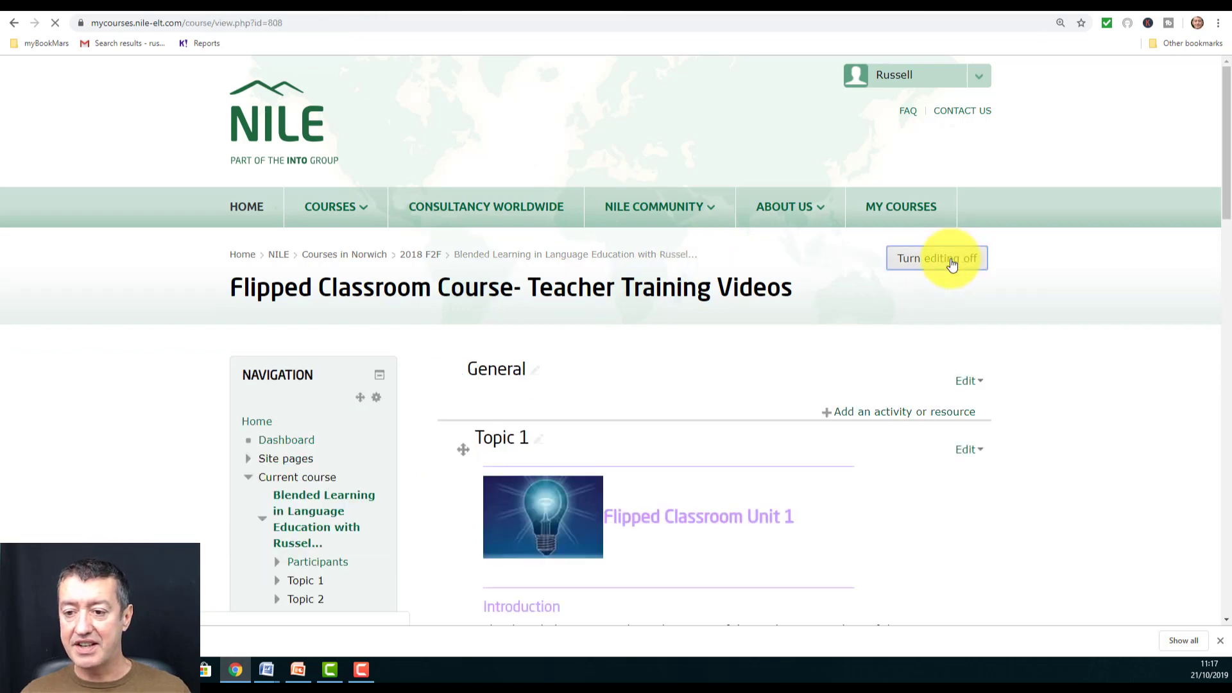
{"action": "left_click_drag", "start_coordinate": [1228, 199], "coordinate": [1218, 420]}
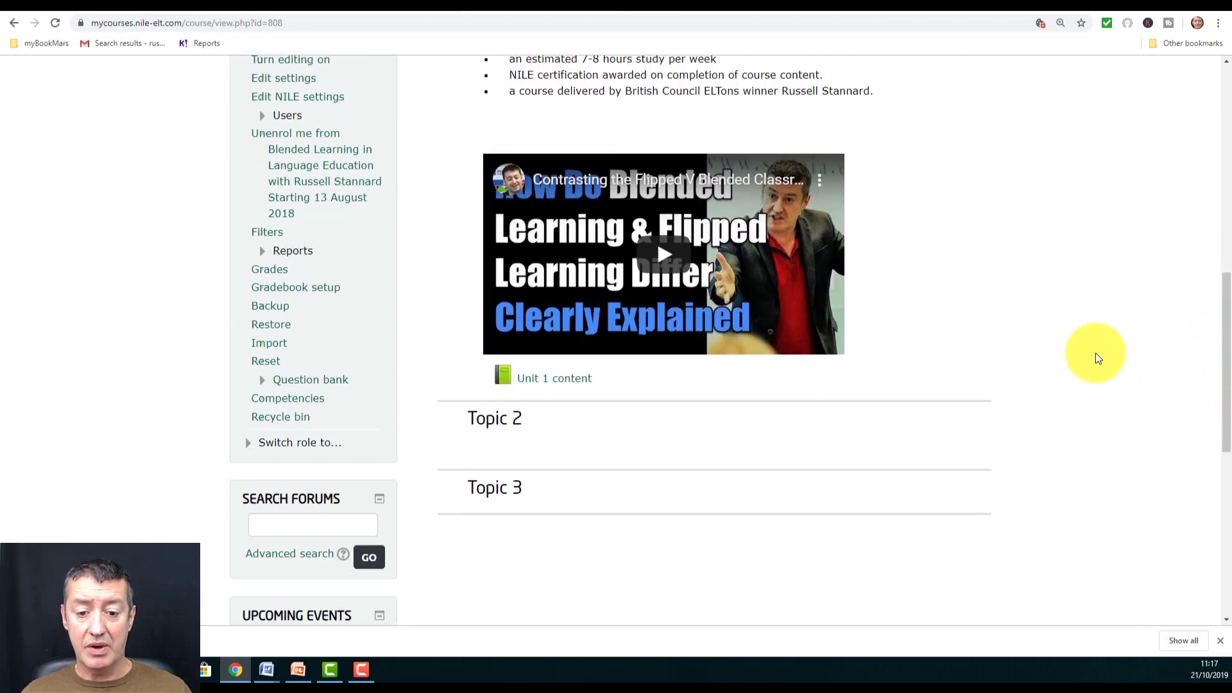
{"action": "left_click", "coordinate": [550, 382]}
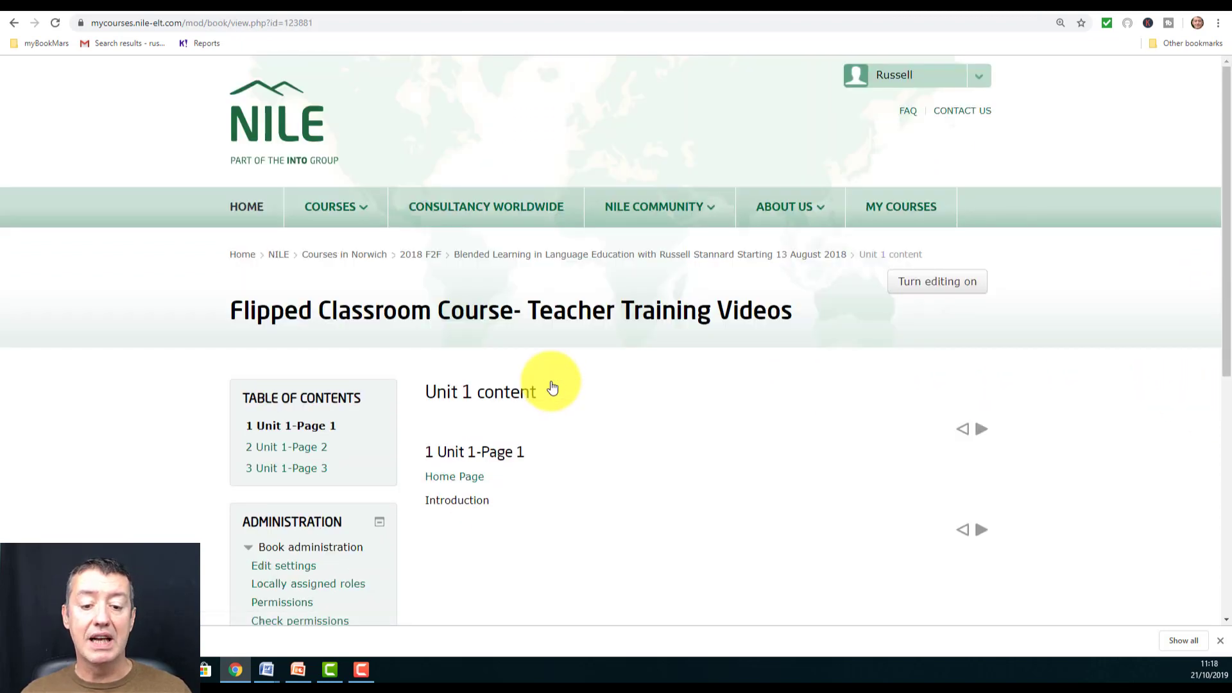
{"action": "left_click", "coordinate": [980, 533]}
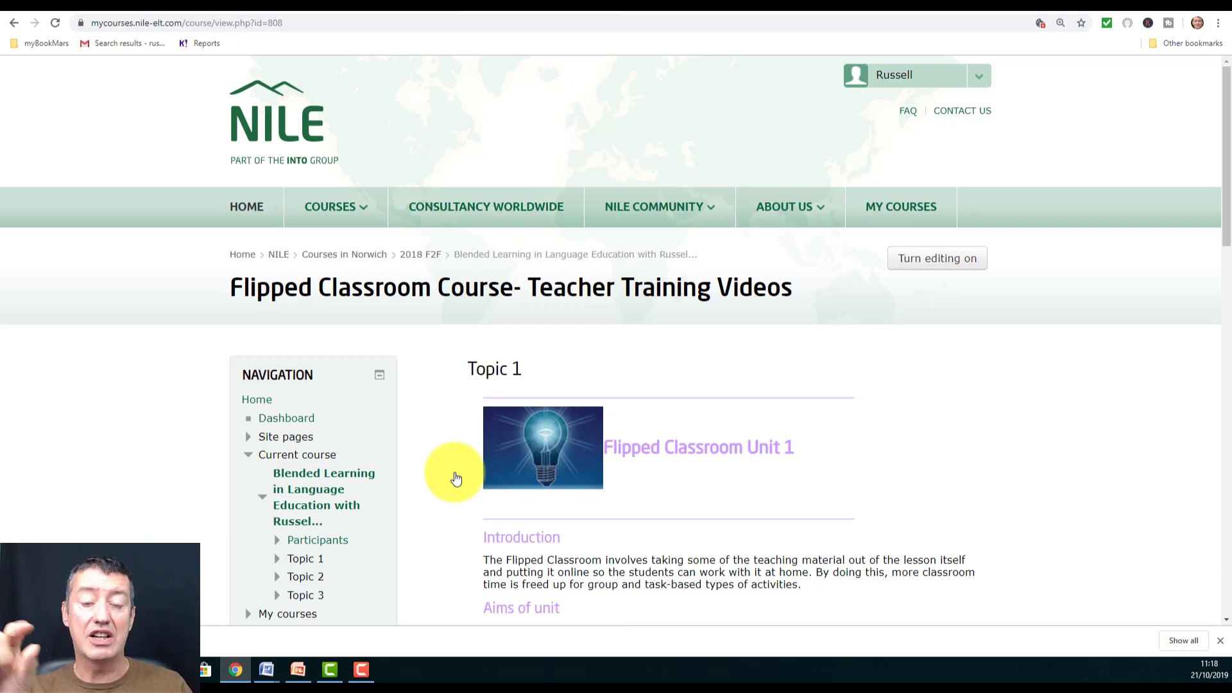
Reopen the "Unit 1 content" book from Topic 1 and turn editing on.
{"action": "left_click_drag", "start_coordinate": [1226, 228], "coordinate": [1221, 441]}
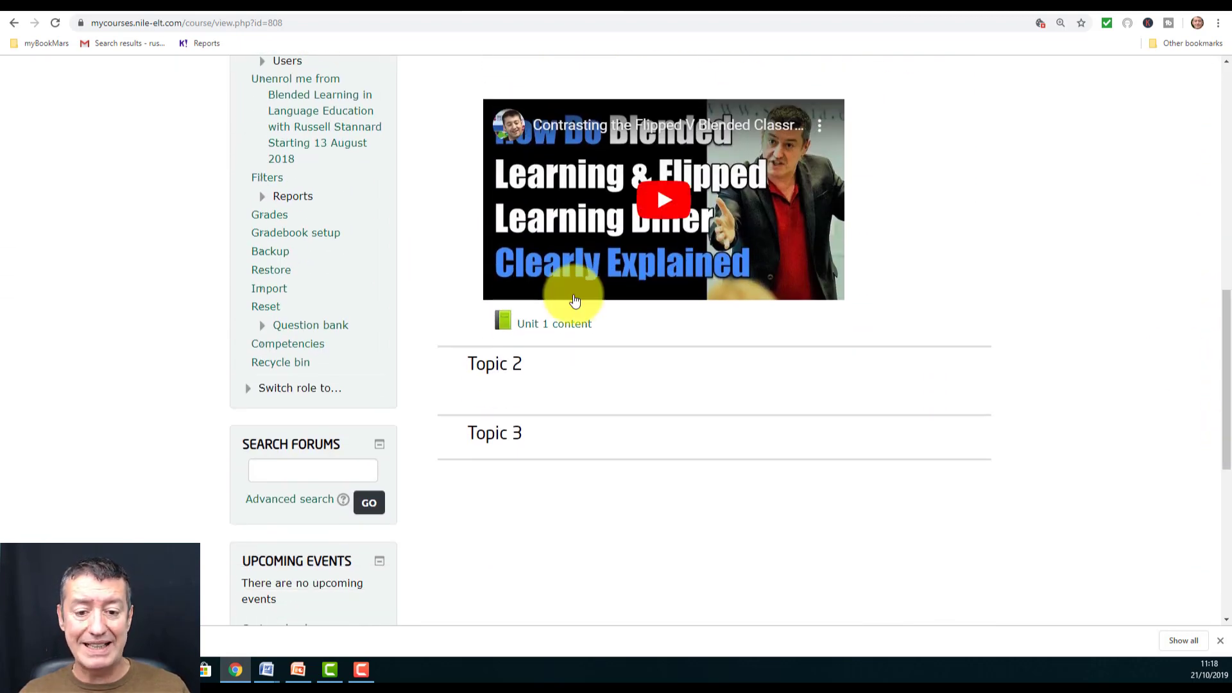
{"action": "left_click", "coordinate": [523, 329]}
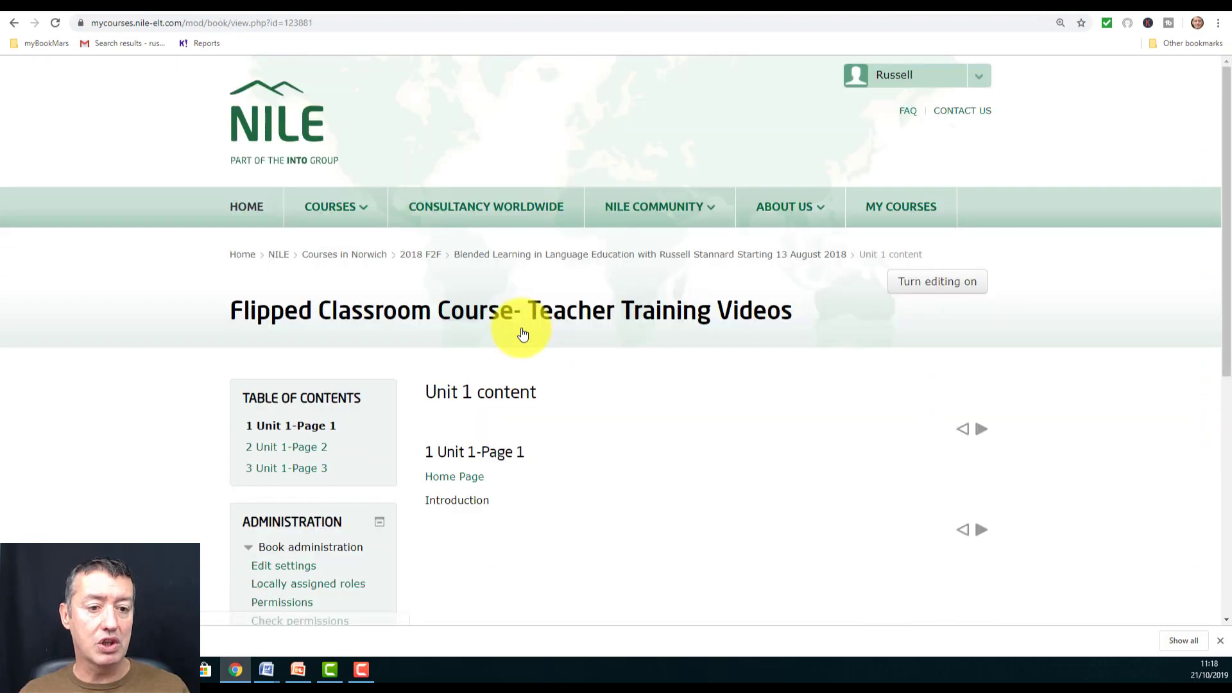
{"action": "scroll", "coordinate": [1220, 192], "scroll_direction": "down", "scroll_amount": 2}
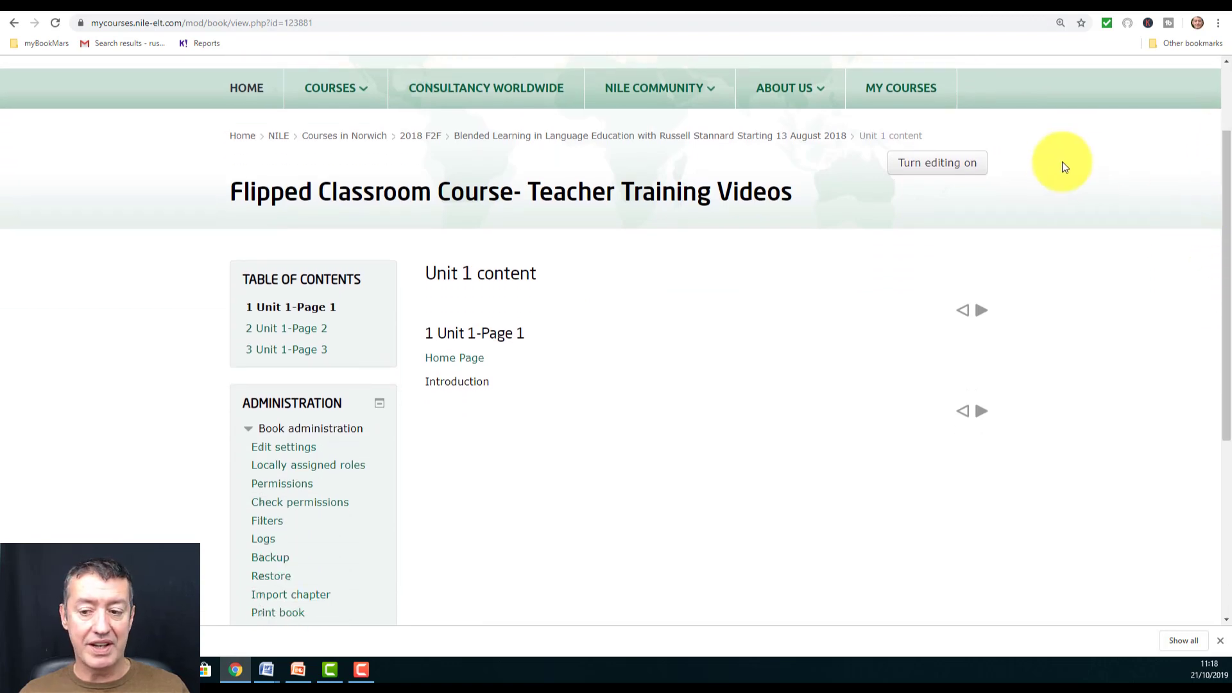
{"action": "left_click", "coordinate": [922, 169]}
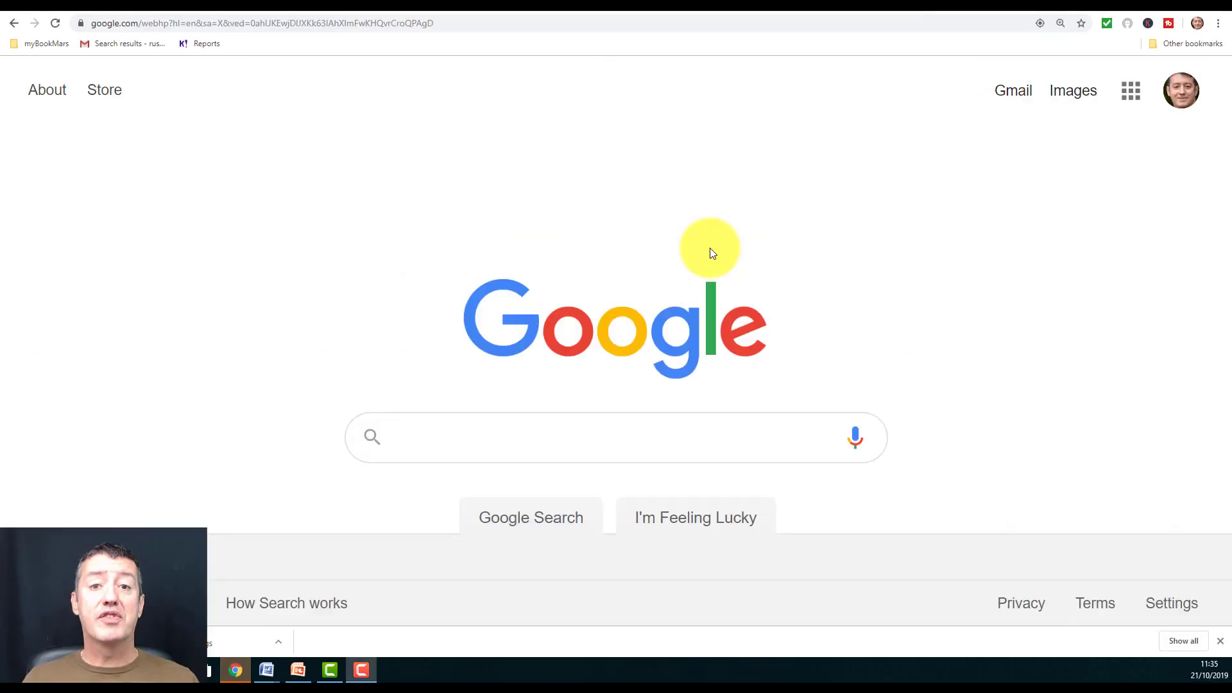
Search Google Images for "letter h image".
{"action": "left_click", "coordinate": [478, 441]}
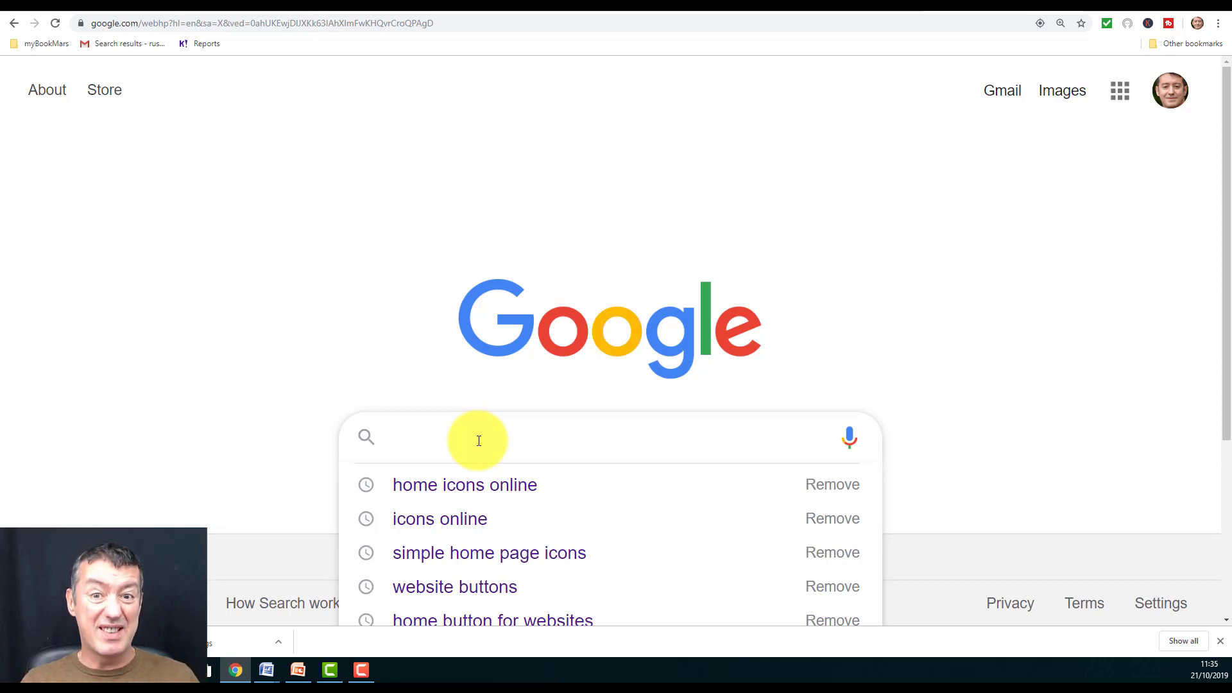
{"action": "type", "text": "letter h image"}
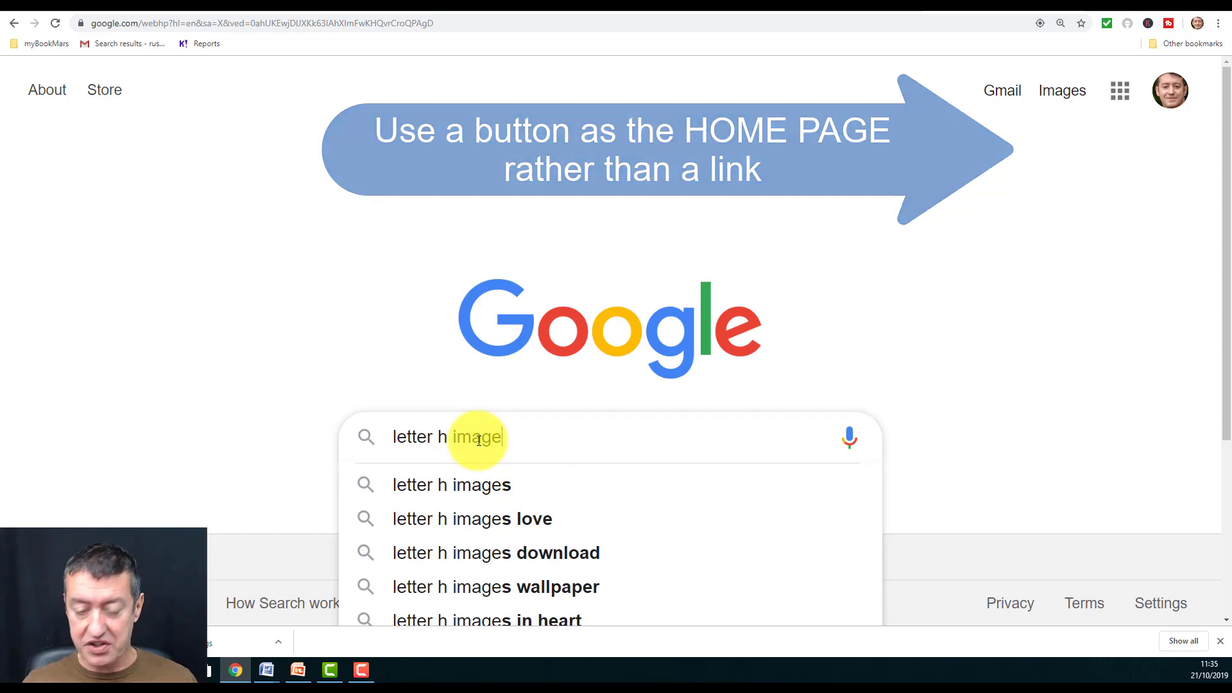
{"action": "key", "text": "Return"}
{"action": "left_click", "coordinate": [303, 168]}
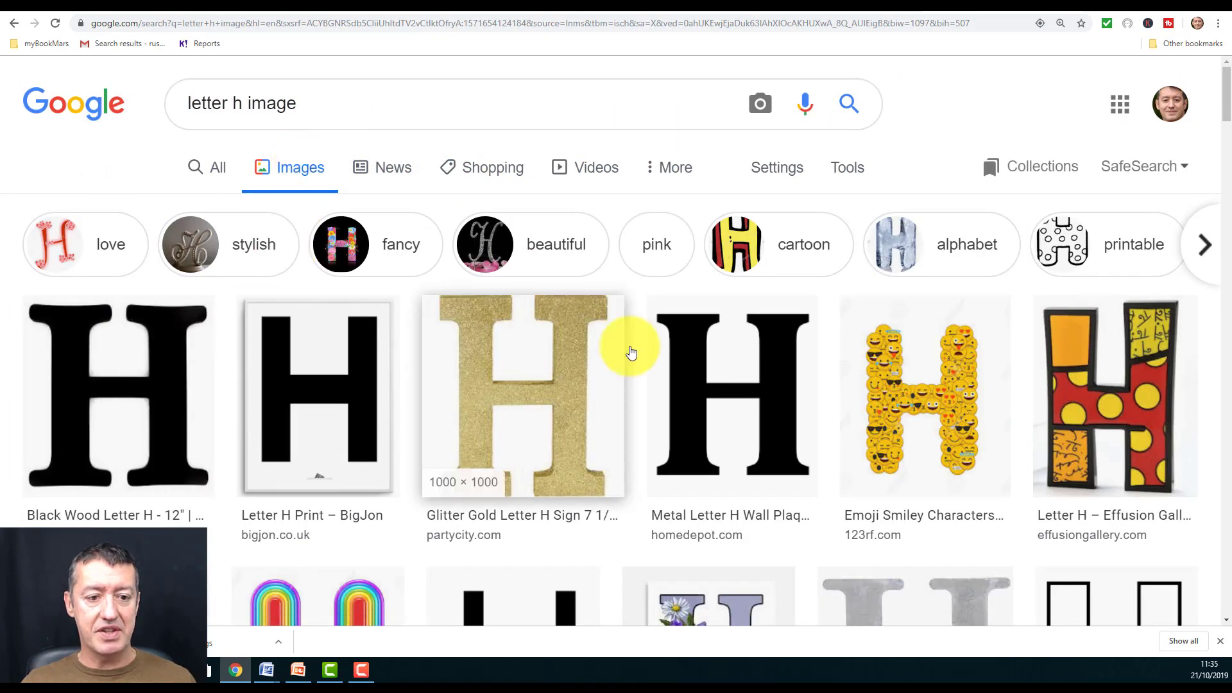
Filter the image results by usage rights to "Labeled for reuse".
{"action": "left_click", "coordinate": [854, 171]}
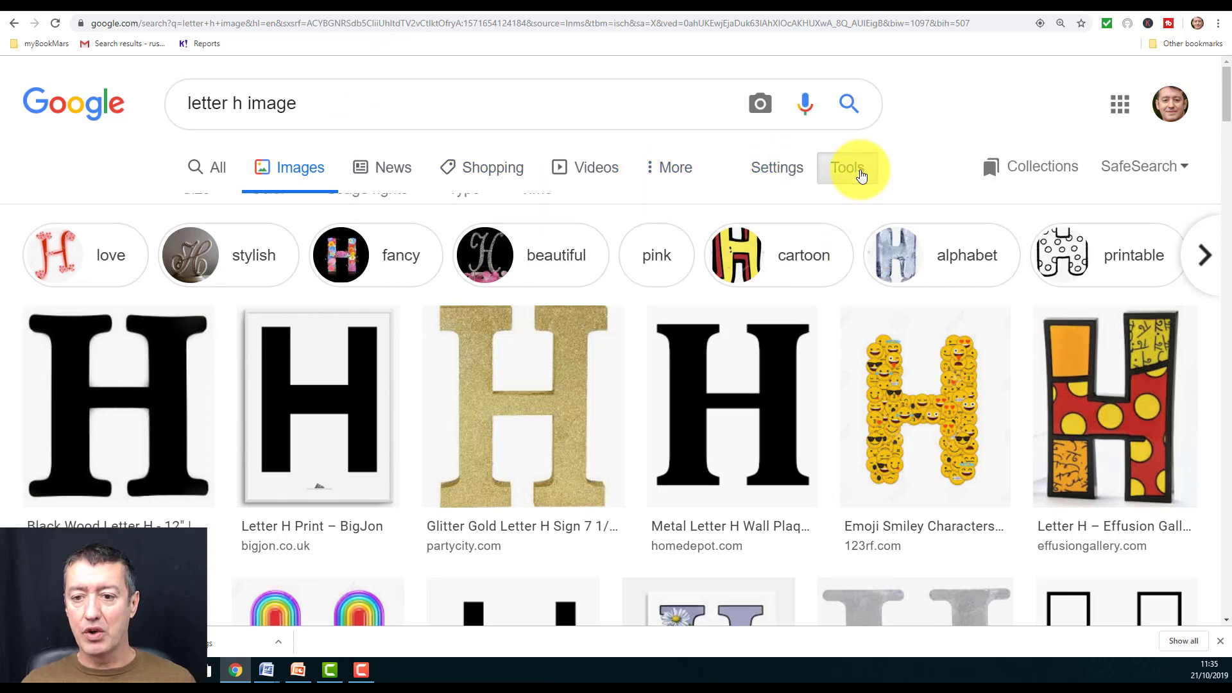
{"action": "left_click", "coordinate": [403, 209]}
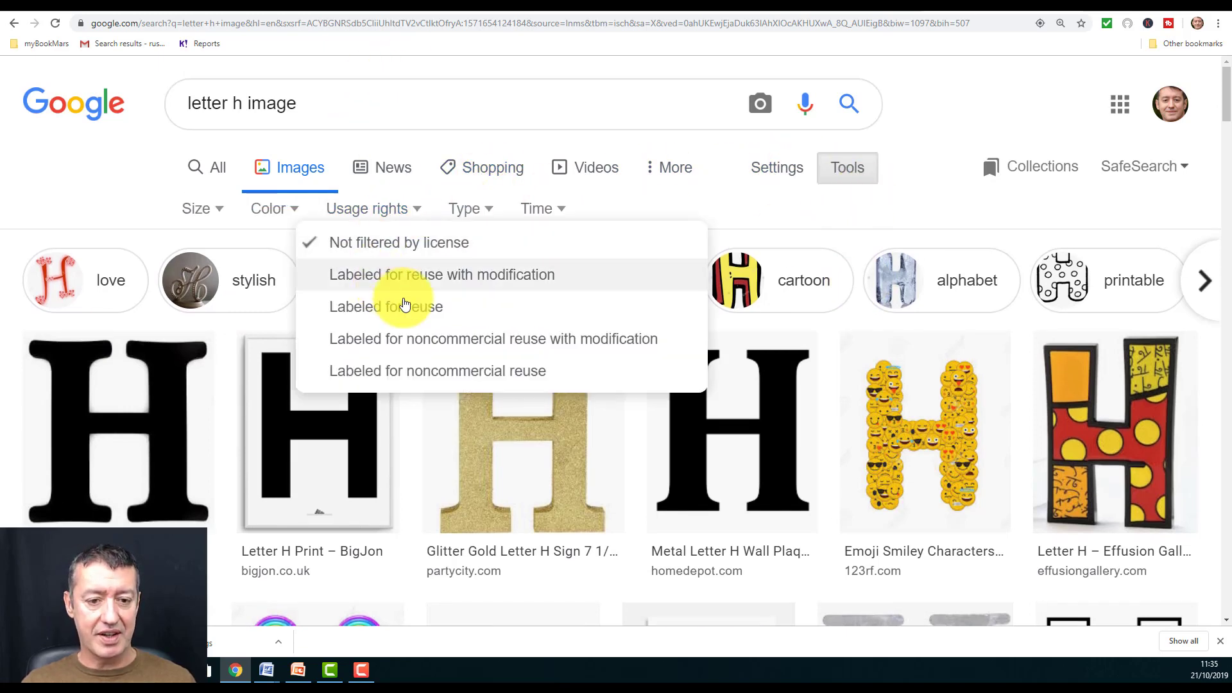
{"action": "left_click", "coordinate": [369, 309]}
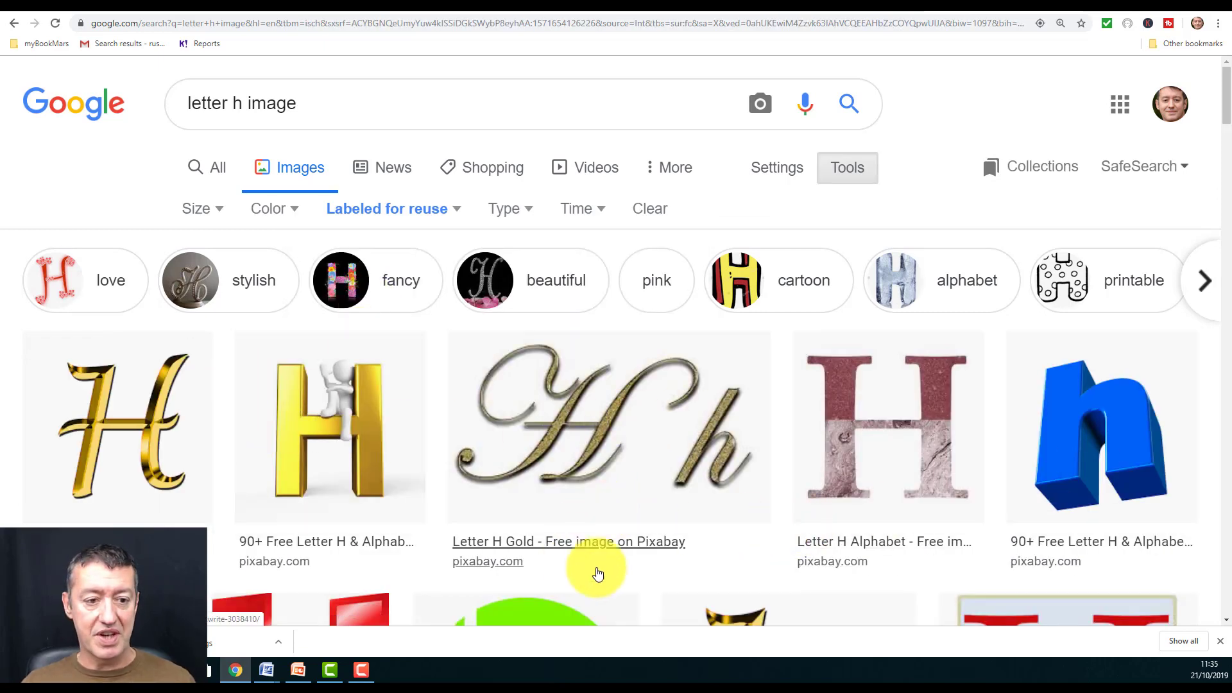
Limit the image results to the Icon size and look through the letter H icons.
{"action": "left_click_drag", "start_coordinate": [1223, 117], "coordinate": [1224, 70]}
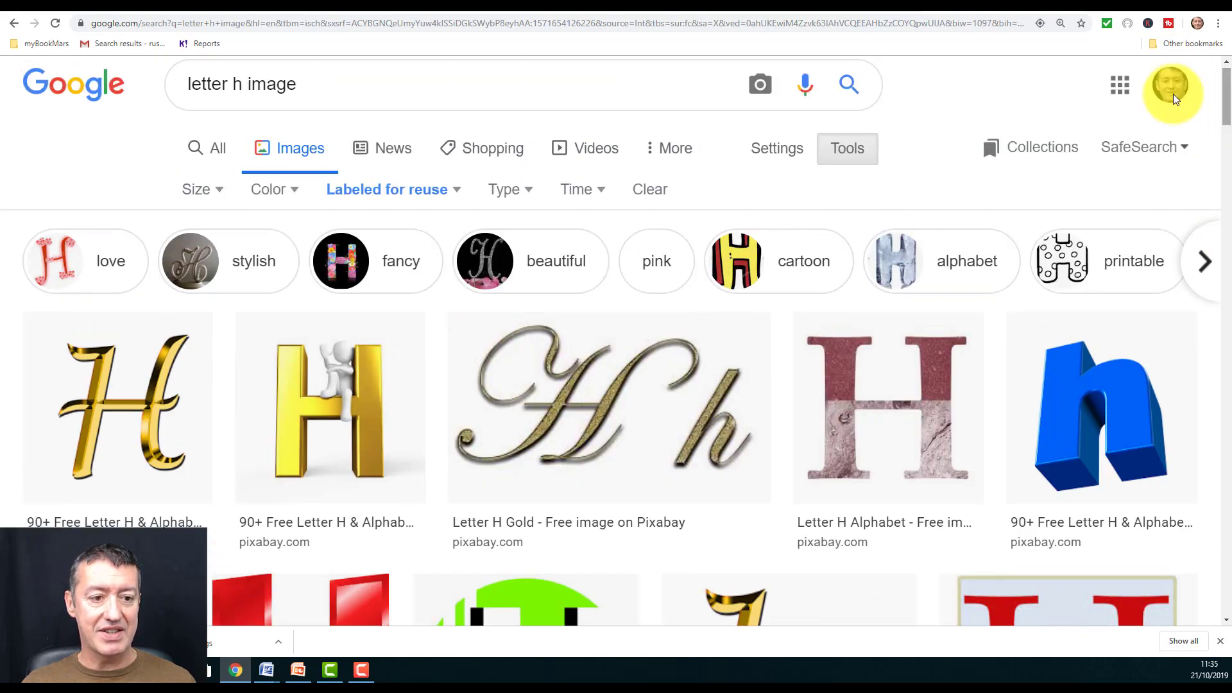
{"action": "left_click", "coordinate": [221, 193]}
{"action": "left_click", "coordinate": [204, 327]}
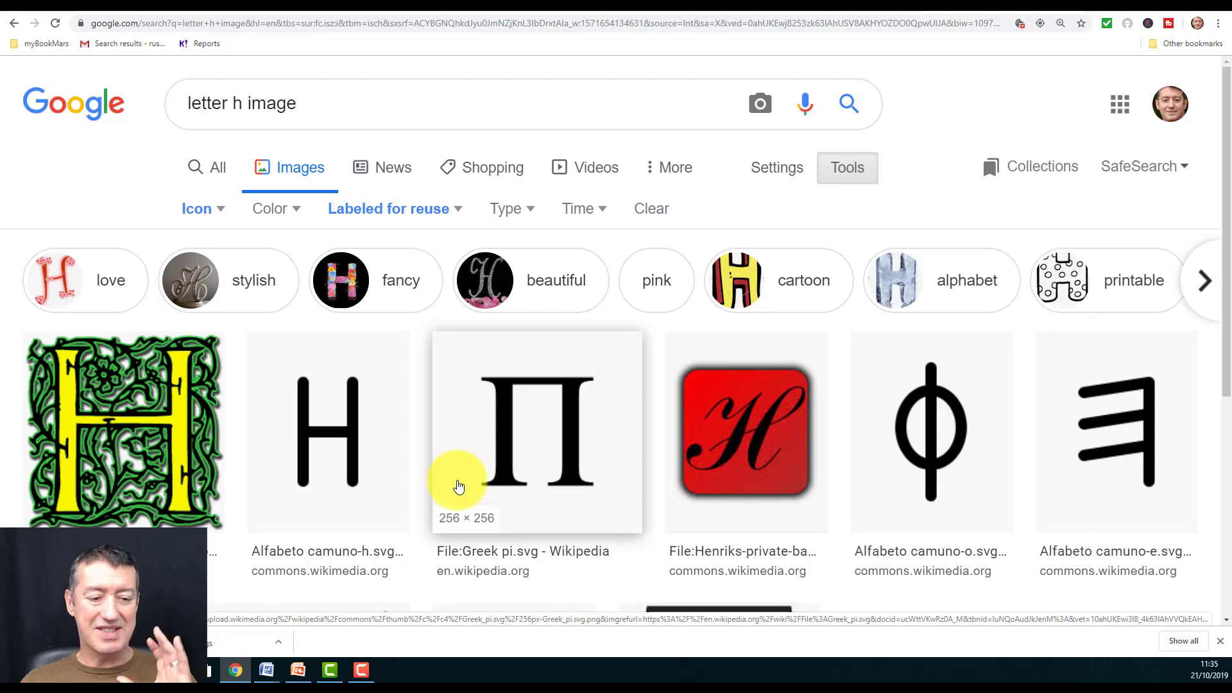
{"action": "left_click_drag", "start_coordinate": [1227, 282], "coordinate": [1221, 316]}
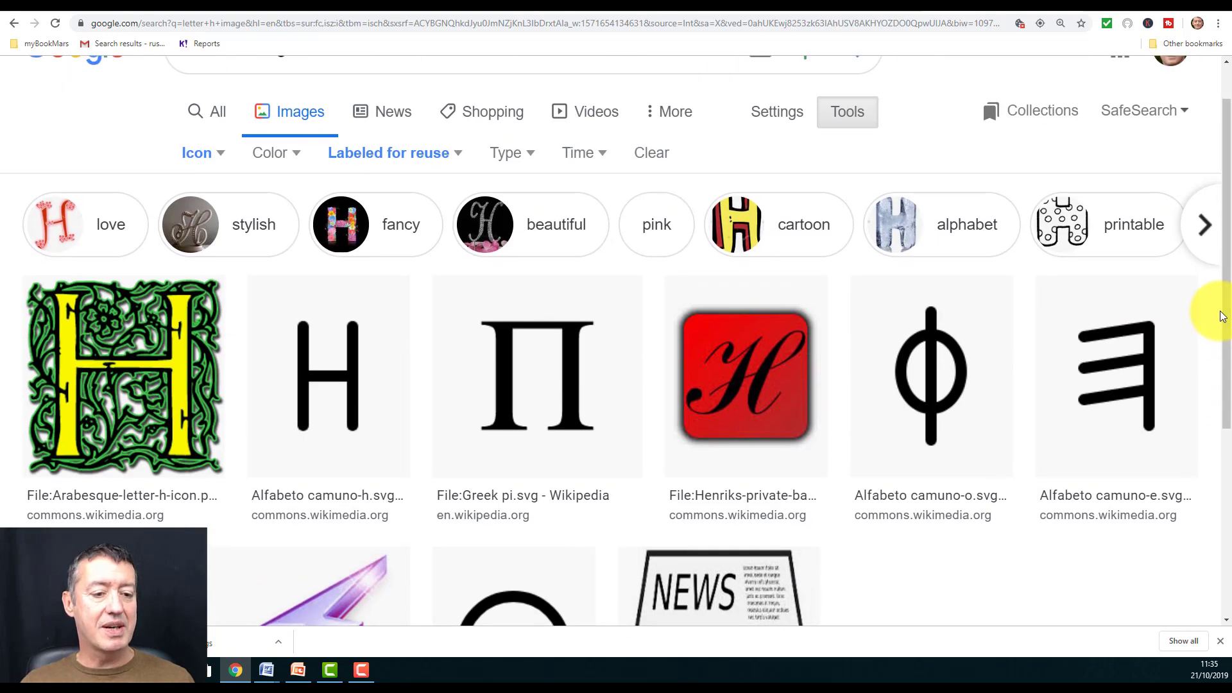
Save the yellow-and-green arabesque letter H image to the Desktop as a PNG named HomePageButton.
{"action": "right_click", "coordinate": [116, 347]}
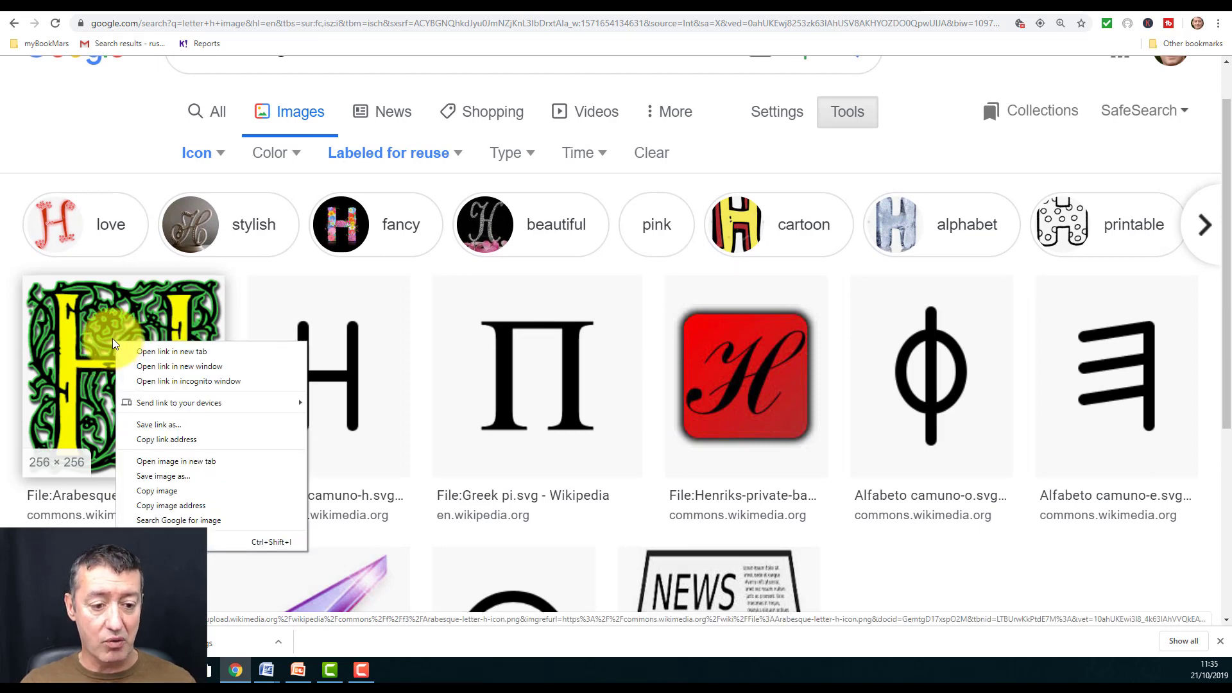
{"action": "left_click", "coordinate": [163, 476]}
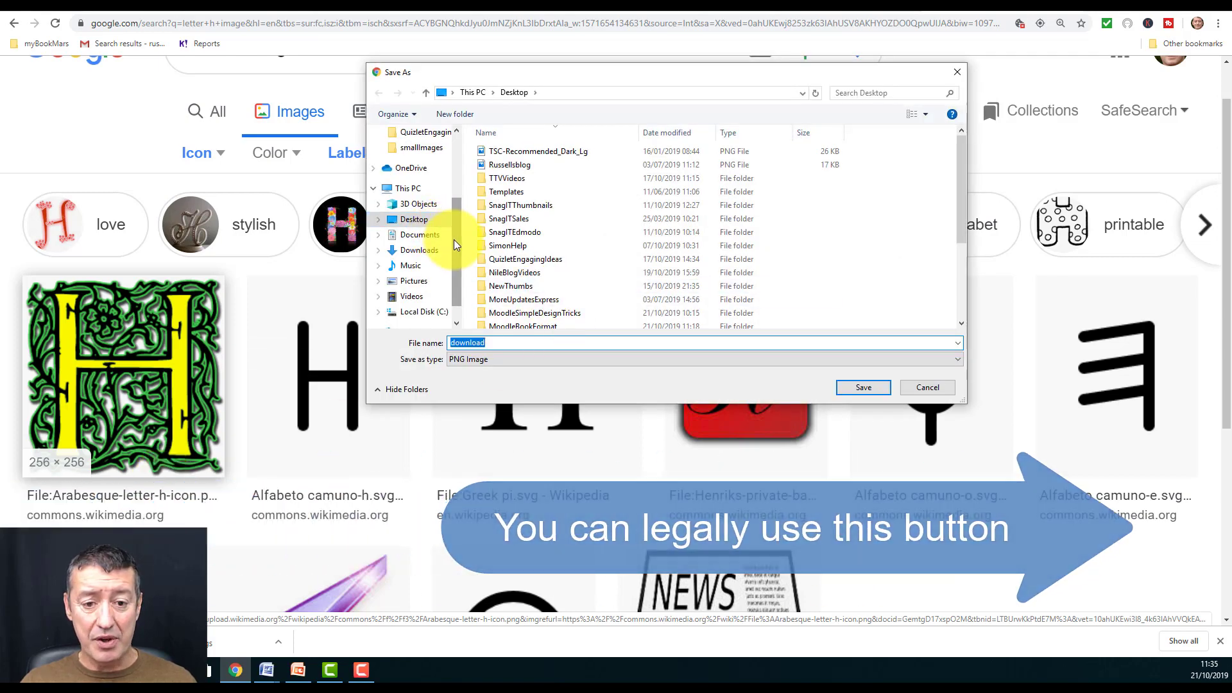
{"action": "scroll", "coordinate": [453, 240], "scroll_direction": "up", "scroll_amount": 3}
{"action": "left_click", "coordinate": [419, 161]}
{"action": "double_click", "coordinate": [505, 343]}
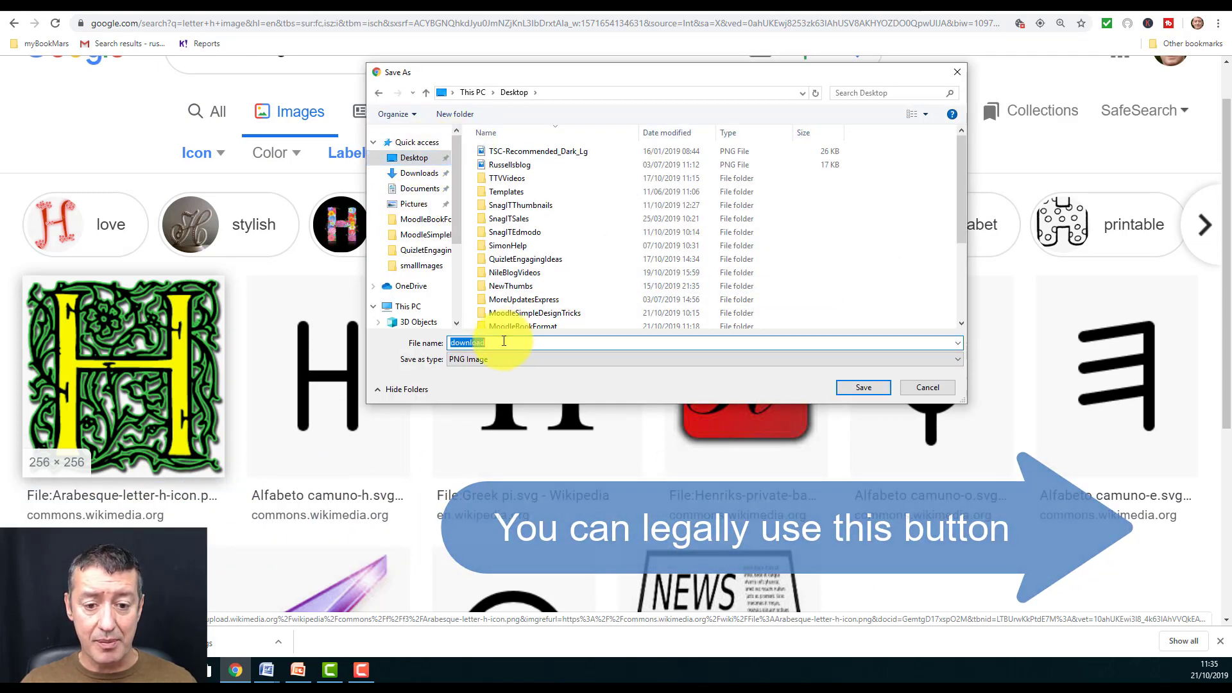
{"action": "type", "text": "Home"}
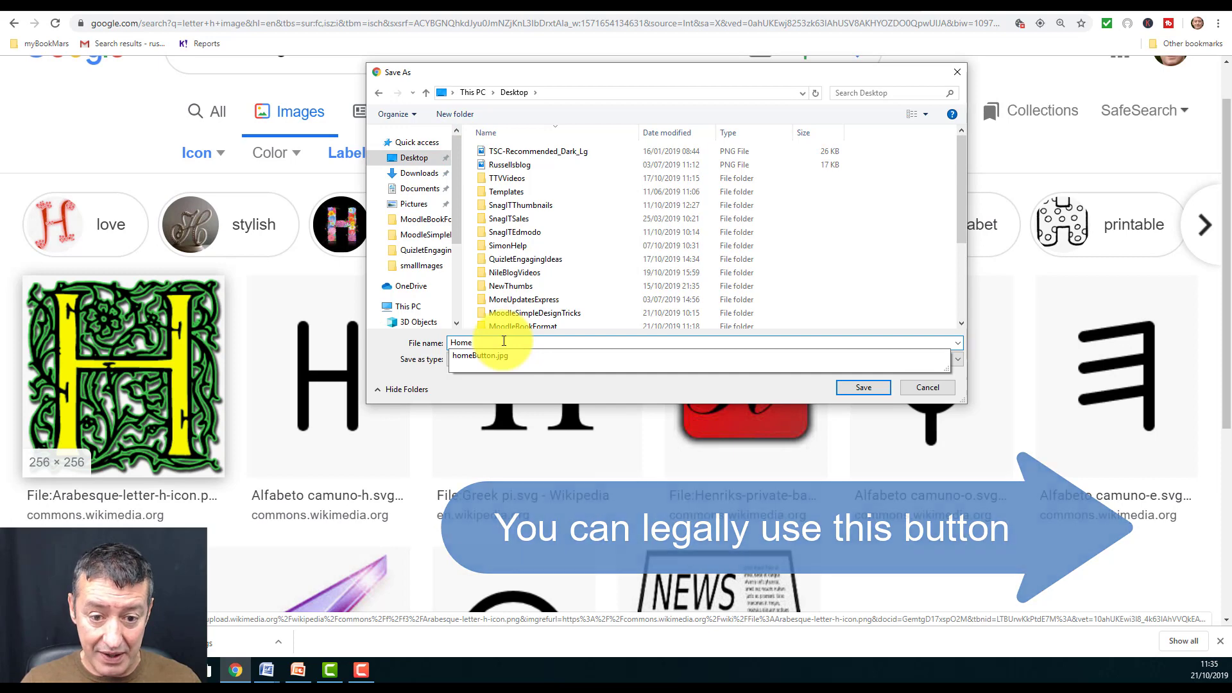
{"action": "type", "text": "PageButton"}
{"action": "left_click", "coordinate": [863, 387]}
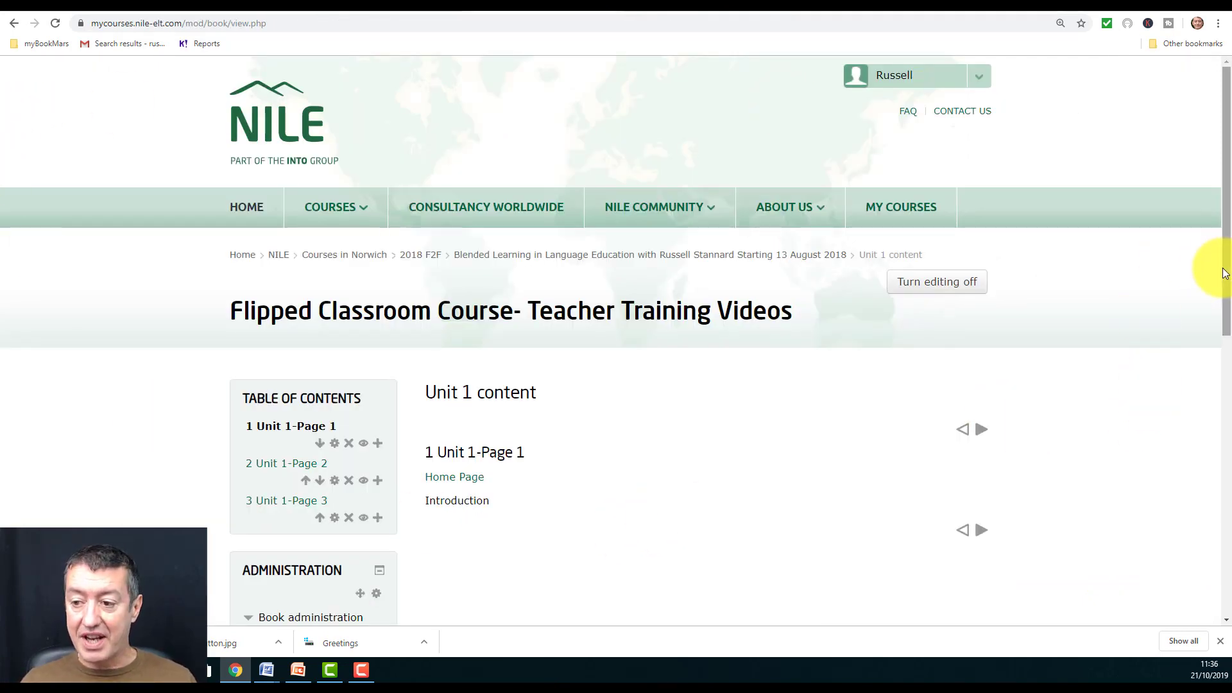
Follow the Home Page link in Unit 1-Page 1 and copy the course page's web address.
{"action": "left_click_drag", "start_coordinate": [1226, 267], "coordinate": [1226, 349]}
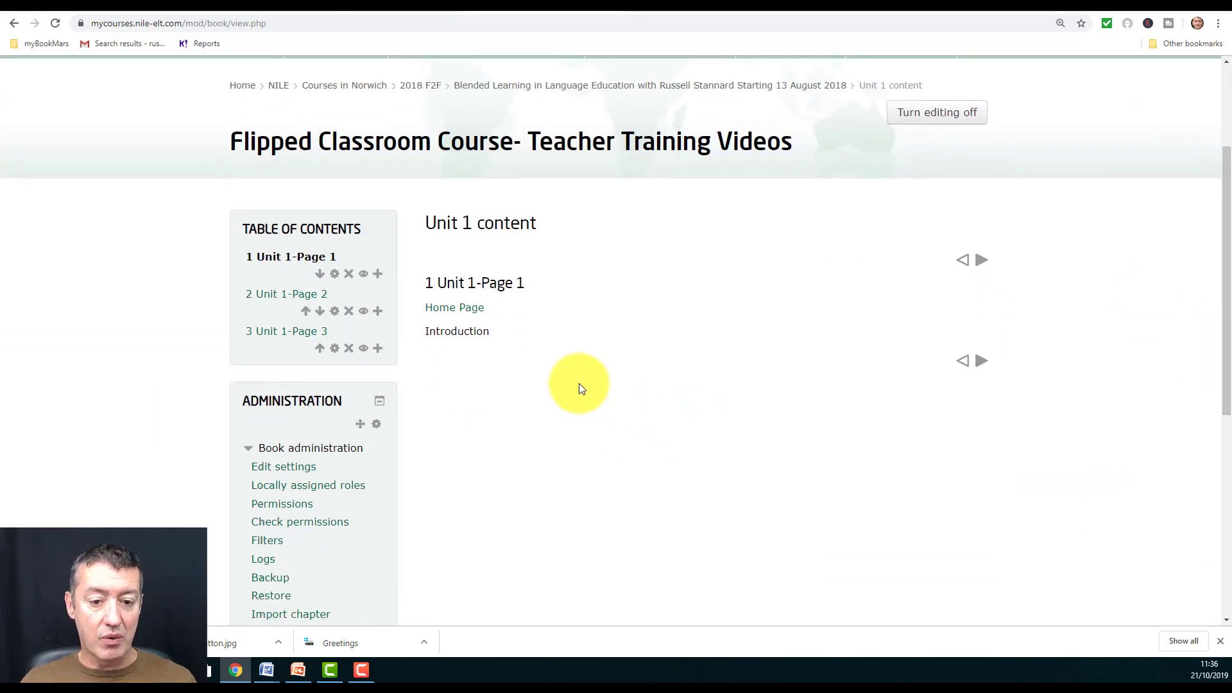
{"action": "left_click", "coordinate": [469, 317]}
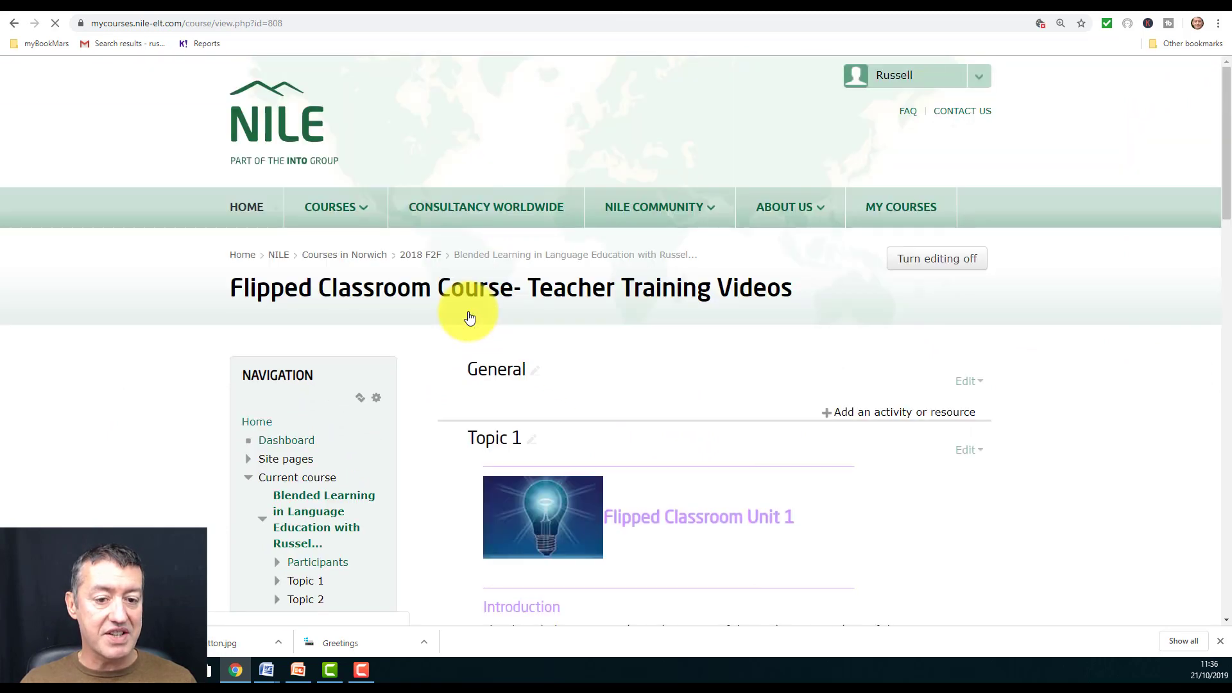
{"action": "left_click", "coordinate": [242, 23]}
{"action": "right_click", "coordinate": [242, 23]}
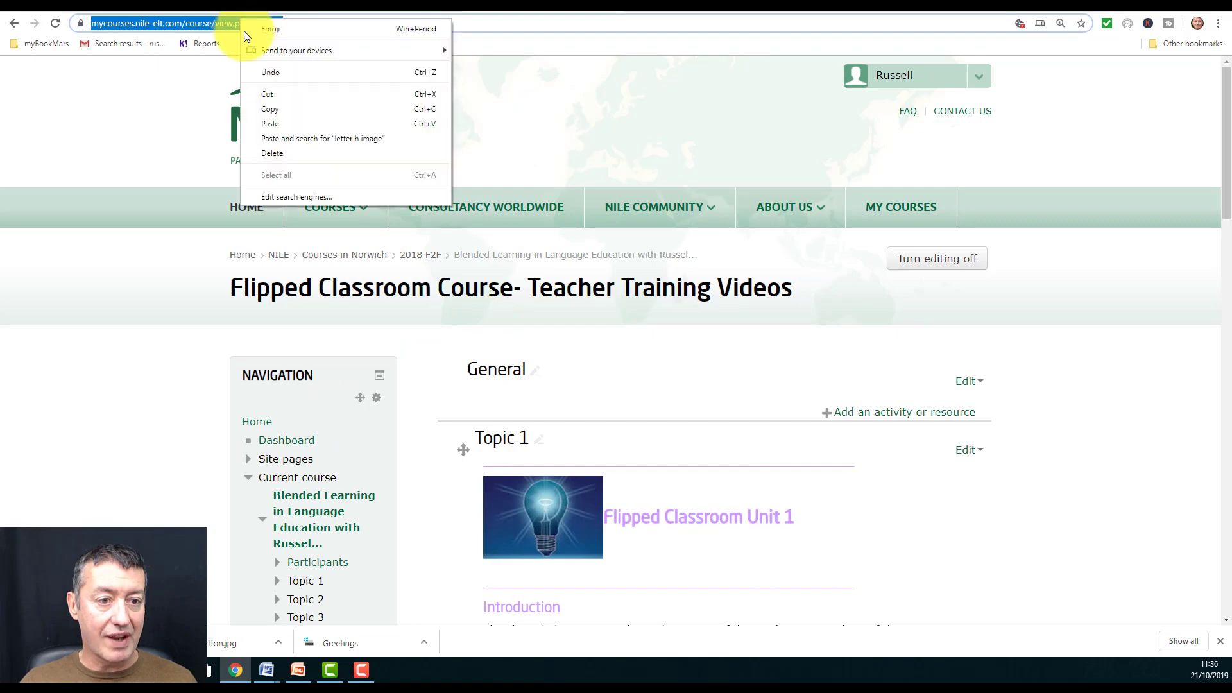
{"action": "left_click", "coordinate": [272, 104]}
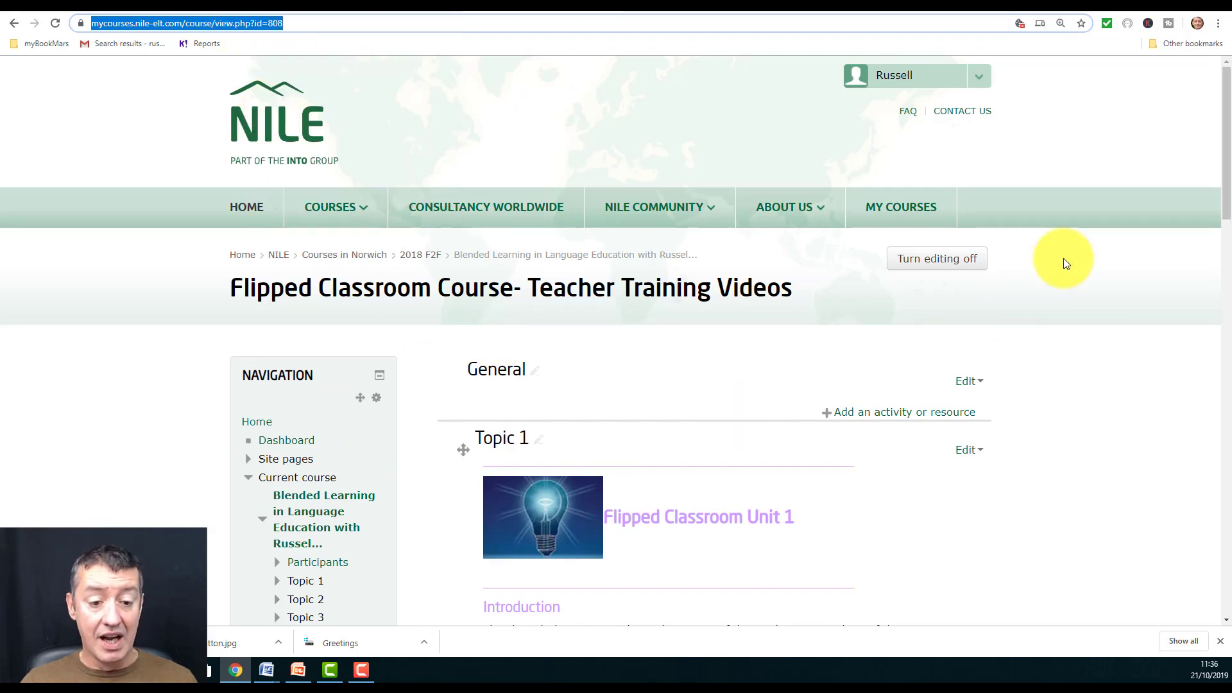
Reopen the "Unit 1 content" book, edit the Unit 1-Page 1 chapter and delete its "Home Page" text link.
{"action": "left_click_drag", "start_coordinate": [1219, 173], "coordinate": [1197, 379]}
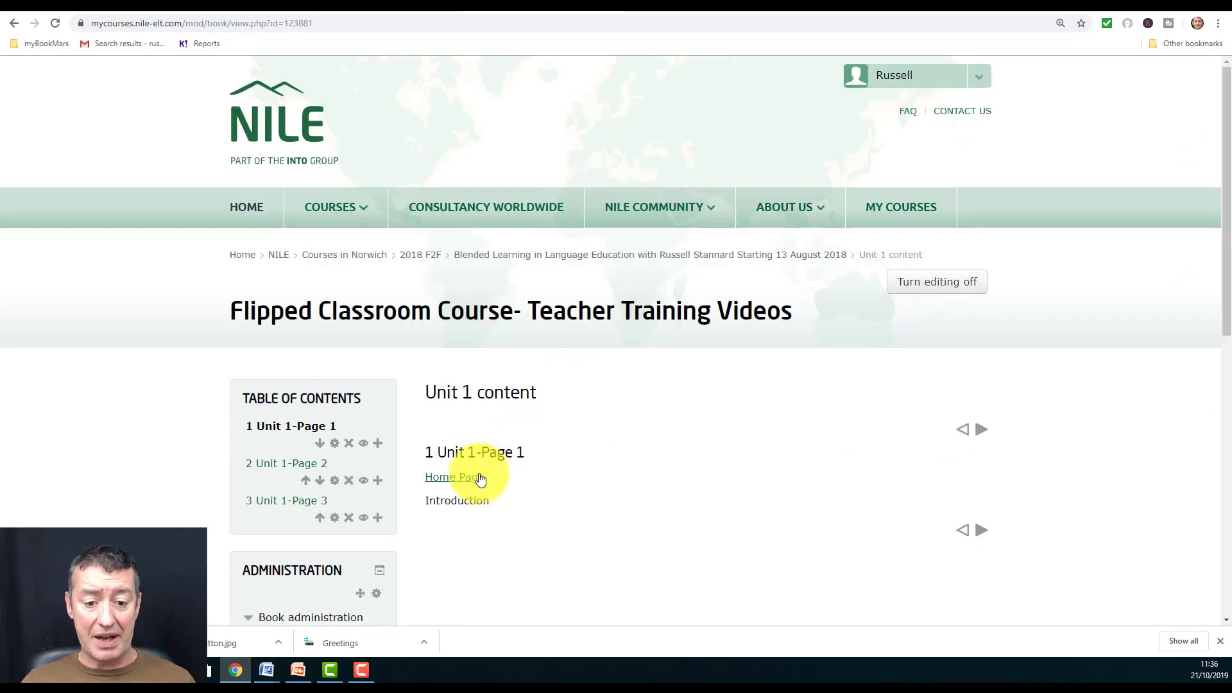
{"action": "left_click", "coordinate": [334, 444]}
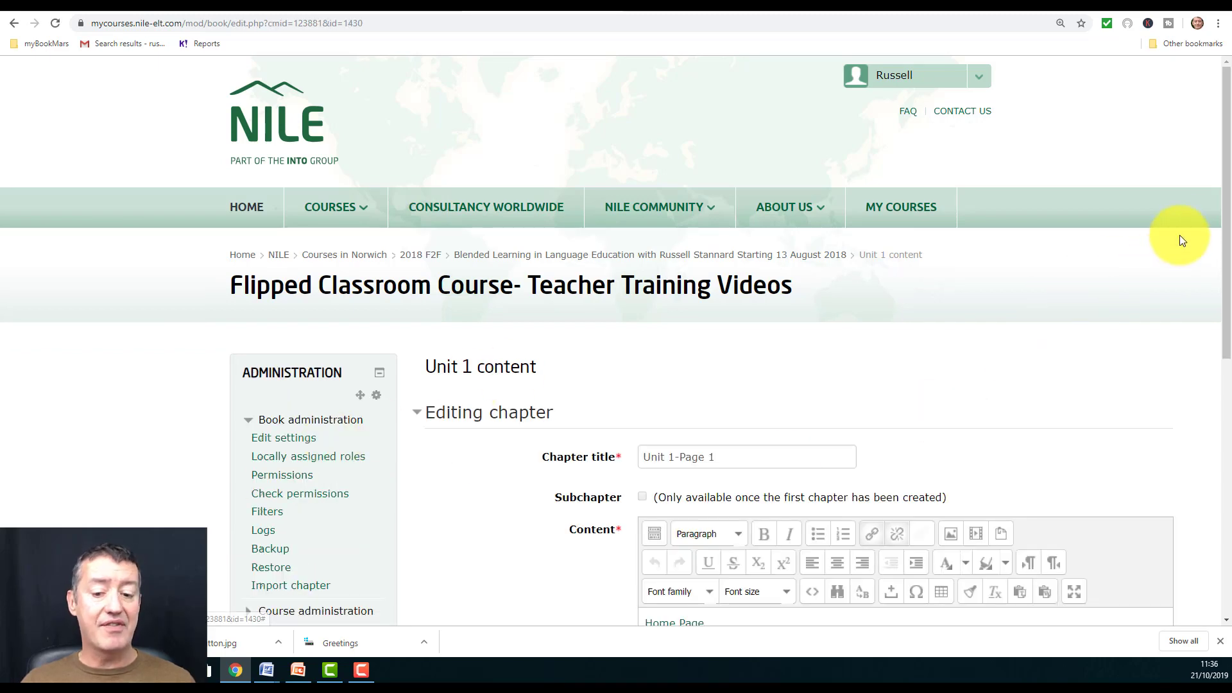
{"action": "left_click_drag", "start_coordinate": [1227, 234], "coordinate": [1222, 391]}
{"action": "scroll", "coordinate": [1221, 391], "scroll_direction": "down", "scroll_amount": 1}
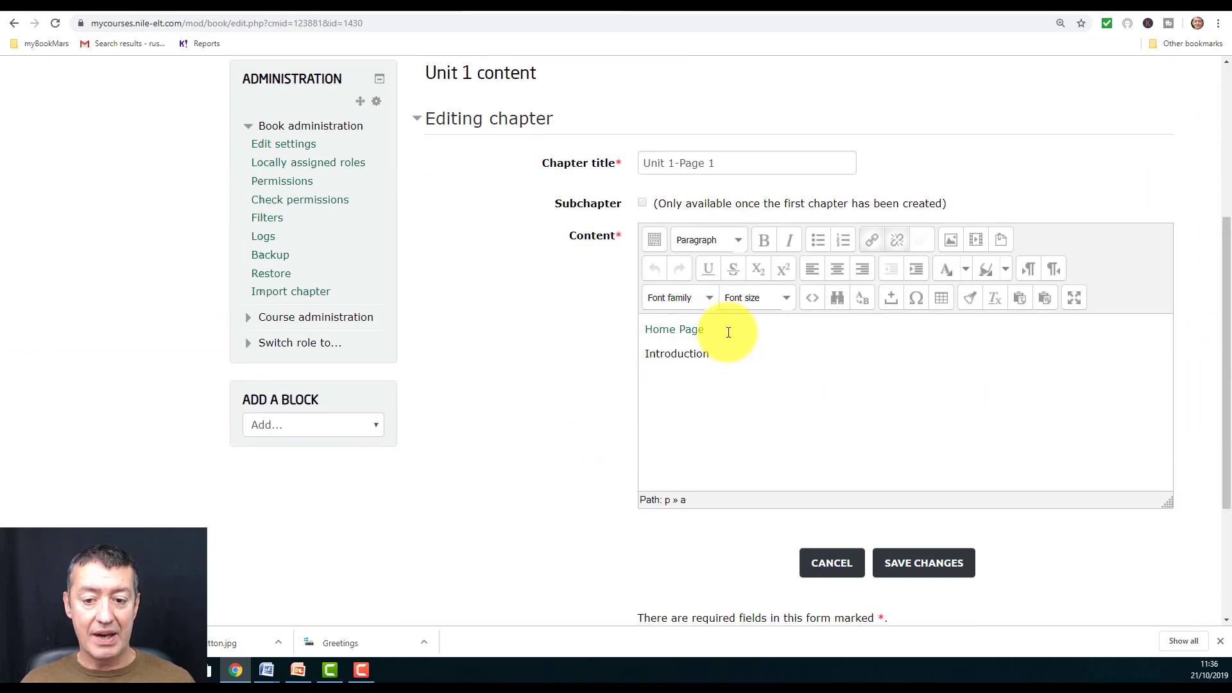
{"action": "left_click_drag", "start_coordinate": [724, 332], "coordinate": [639, 334]}
{"action": "key", "text": "BackSpace"}
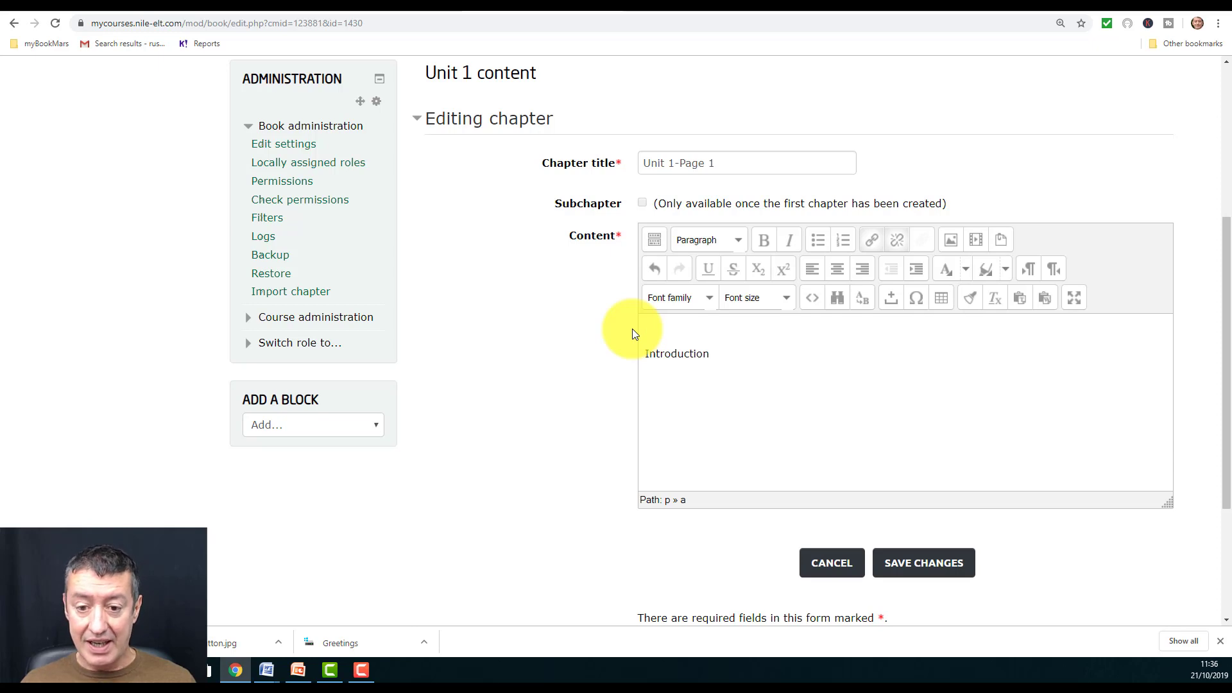
Upload HomePageButton.png from the Desktop and insert the image above "Introduction" in the chapter content.
{"action": "left_click", "coordinate": [951, 241]}
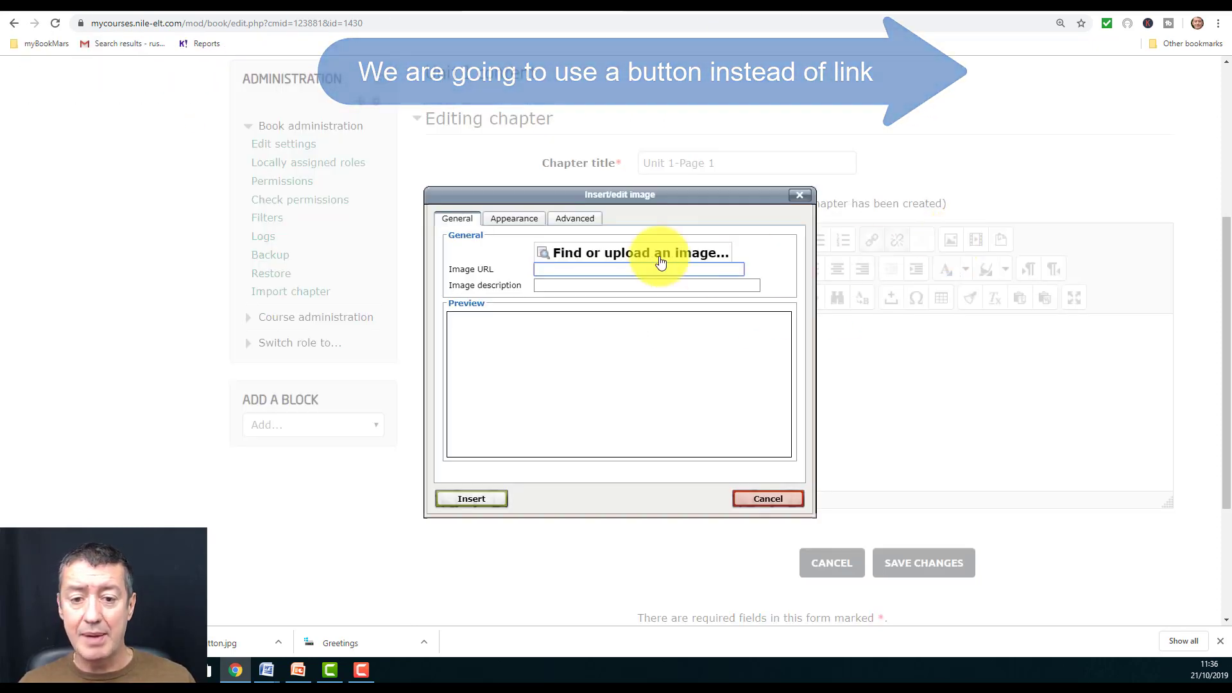
{"action": "left_click", "coordinate": [597, 254]}
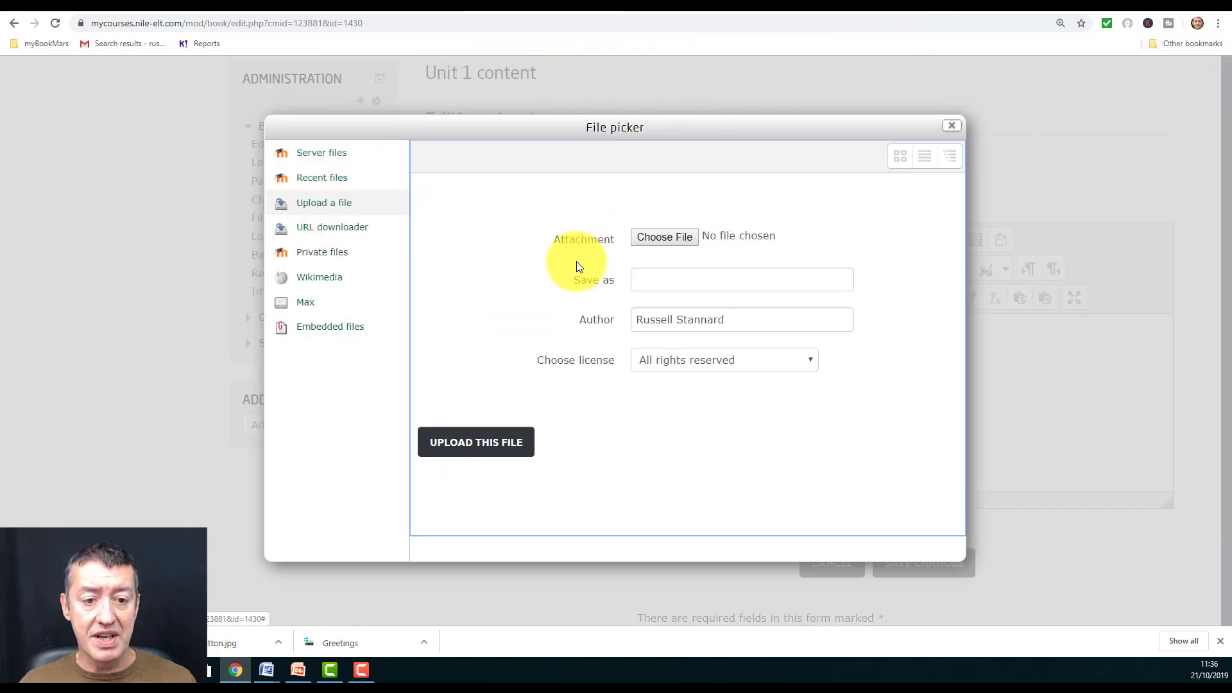
{"action": "left_click", "coordinate": [668, 236]}
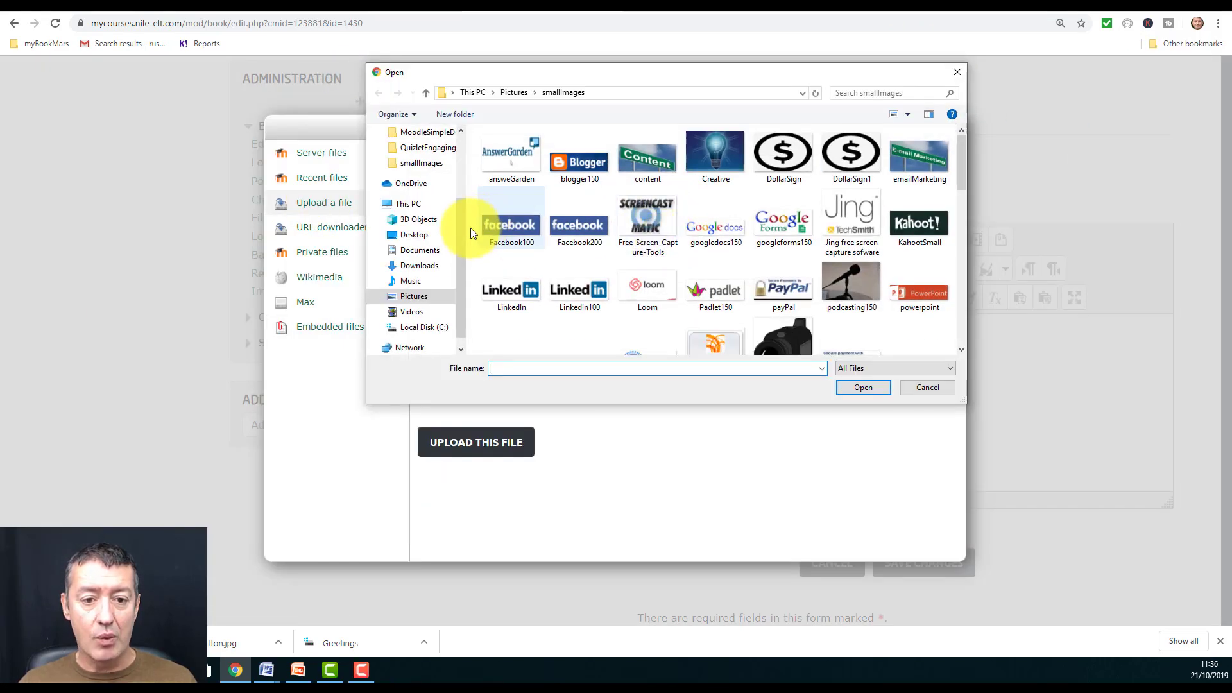
{"action": "scroll", "coordinate": [442, 212], "scroll_direction": "up", "scroll_amount": 3}
{"action": "left_click", "coordinate": [411, 158]}
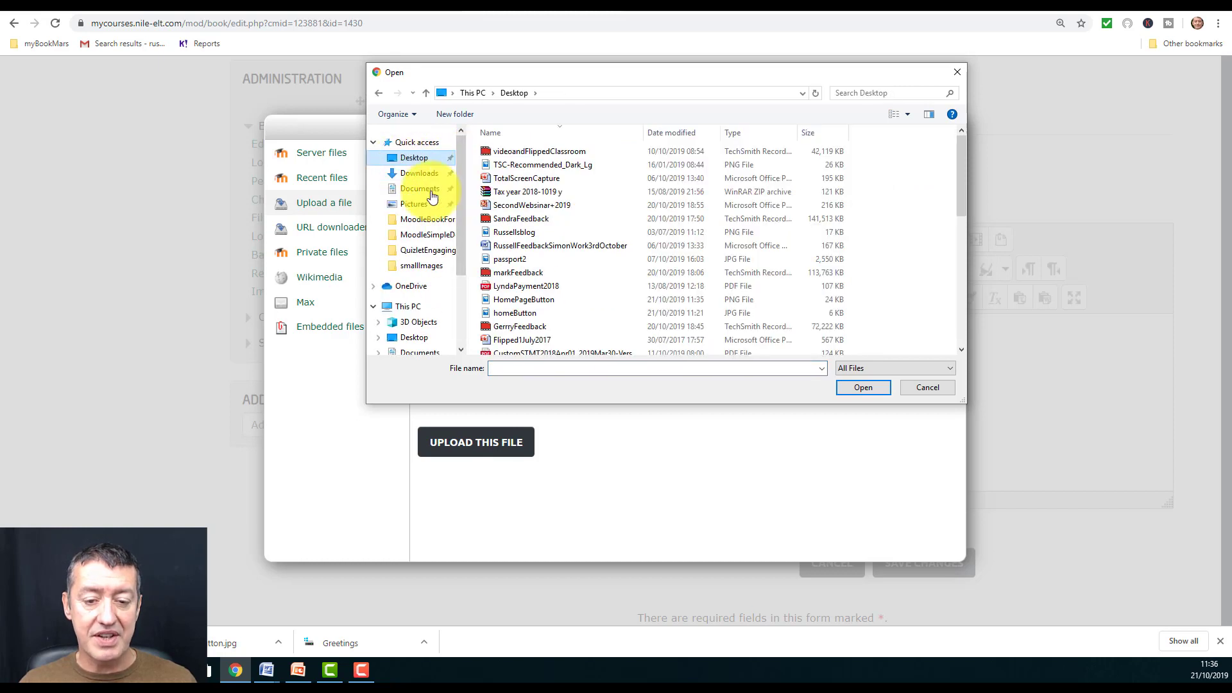
{"action": "left_click", "coordinate": [787, 300]}
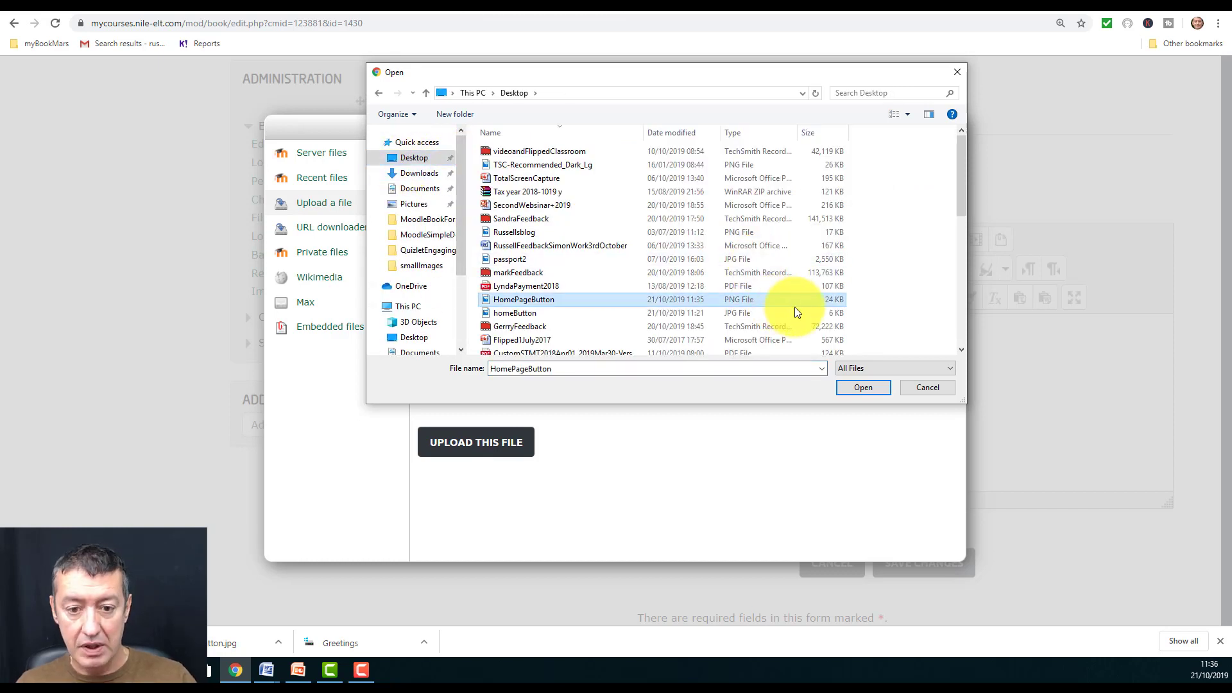
{"action": "left_click", "coordinate": [866, 387]}
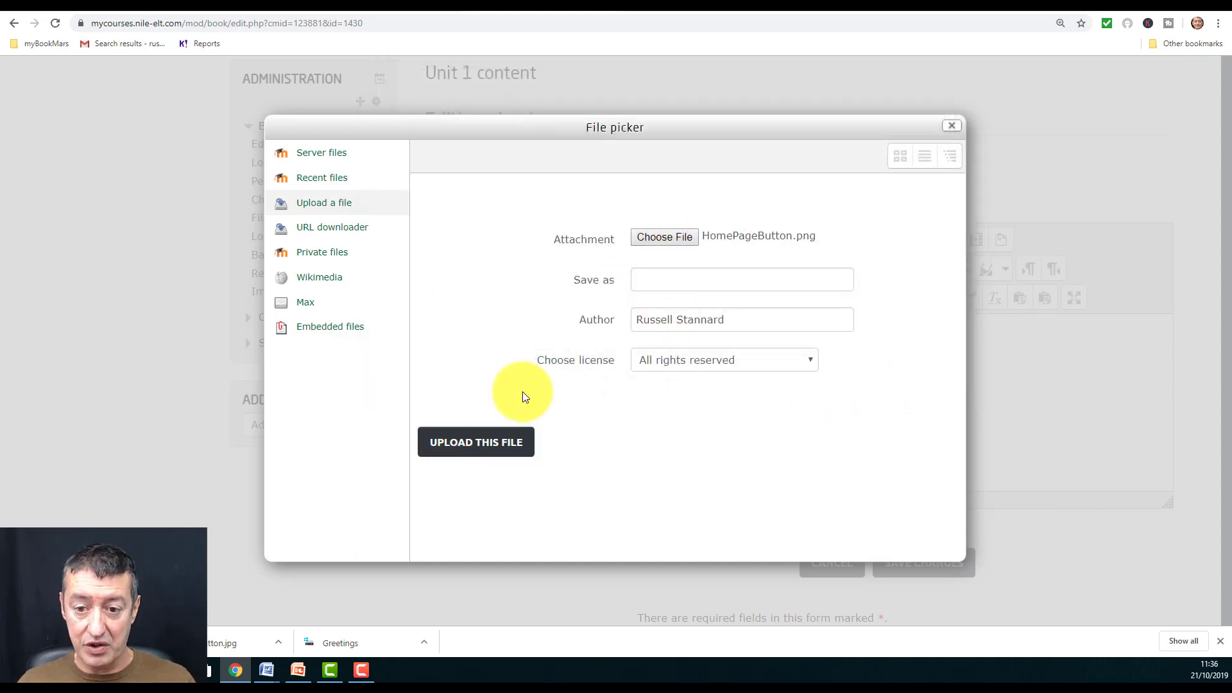
{"action": "left_click", "coordinate": [473, 442]}
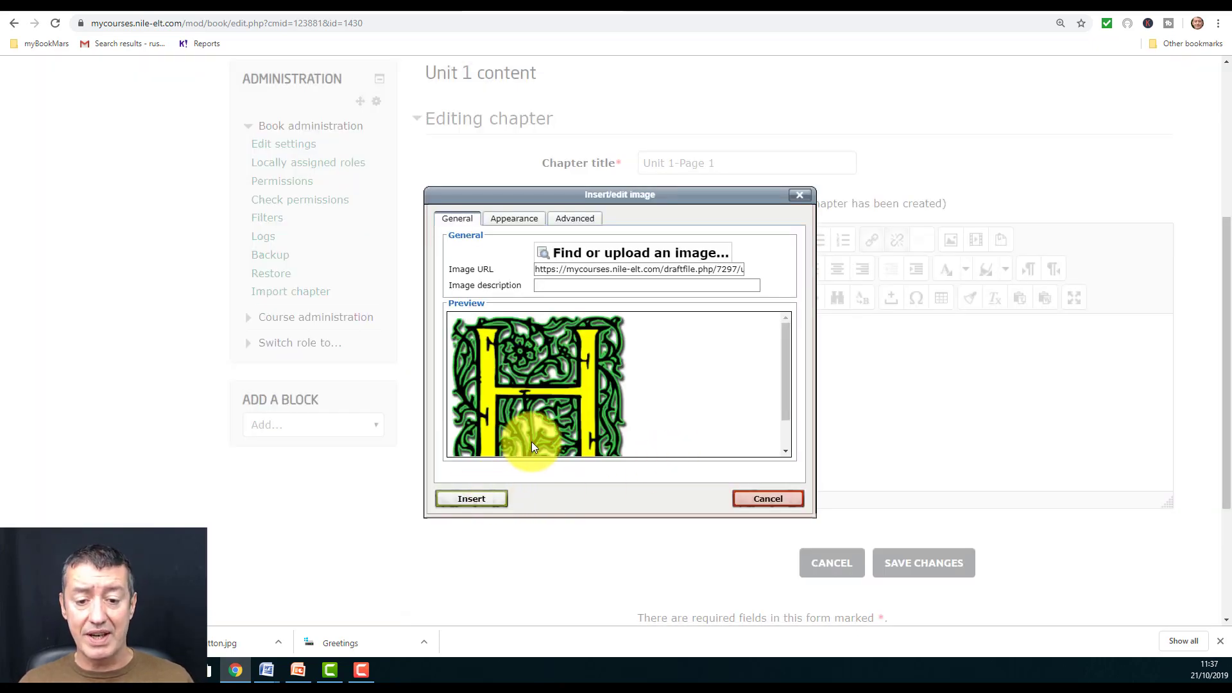
{"action": "left_click", "coordinate": [474, 500]}
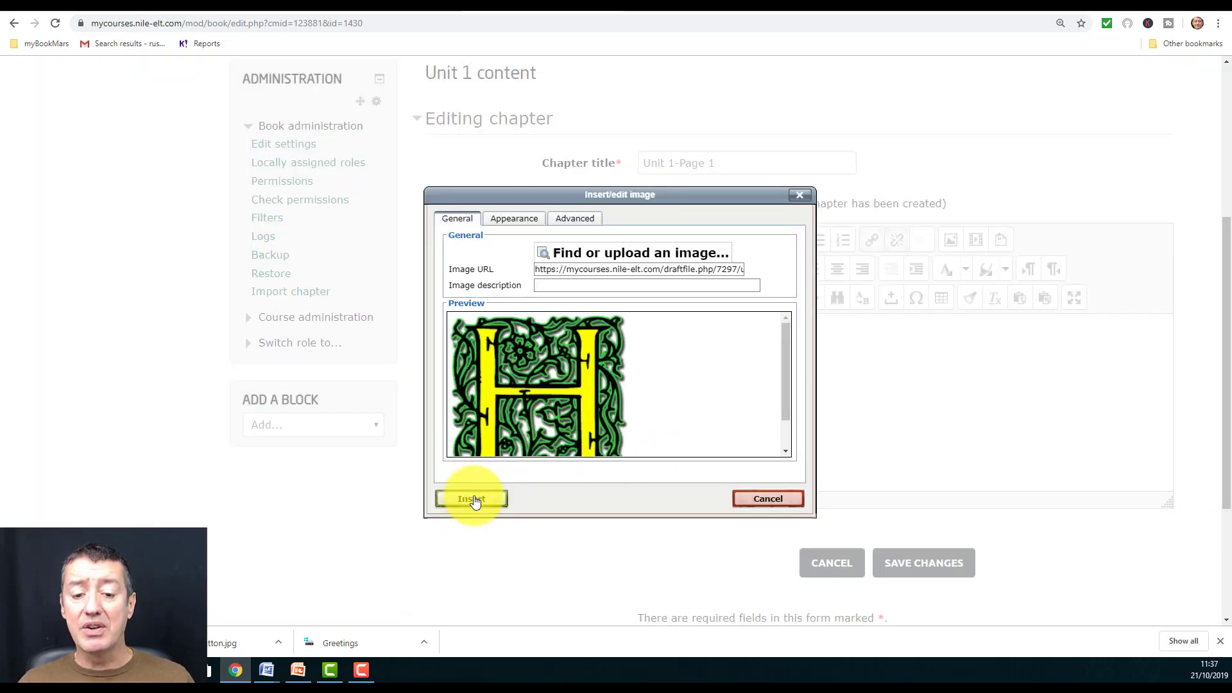
{"action": "left_click", "coordinate": [571, 375]}
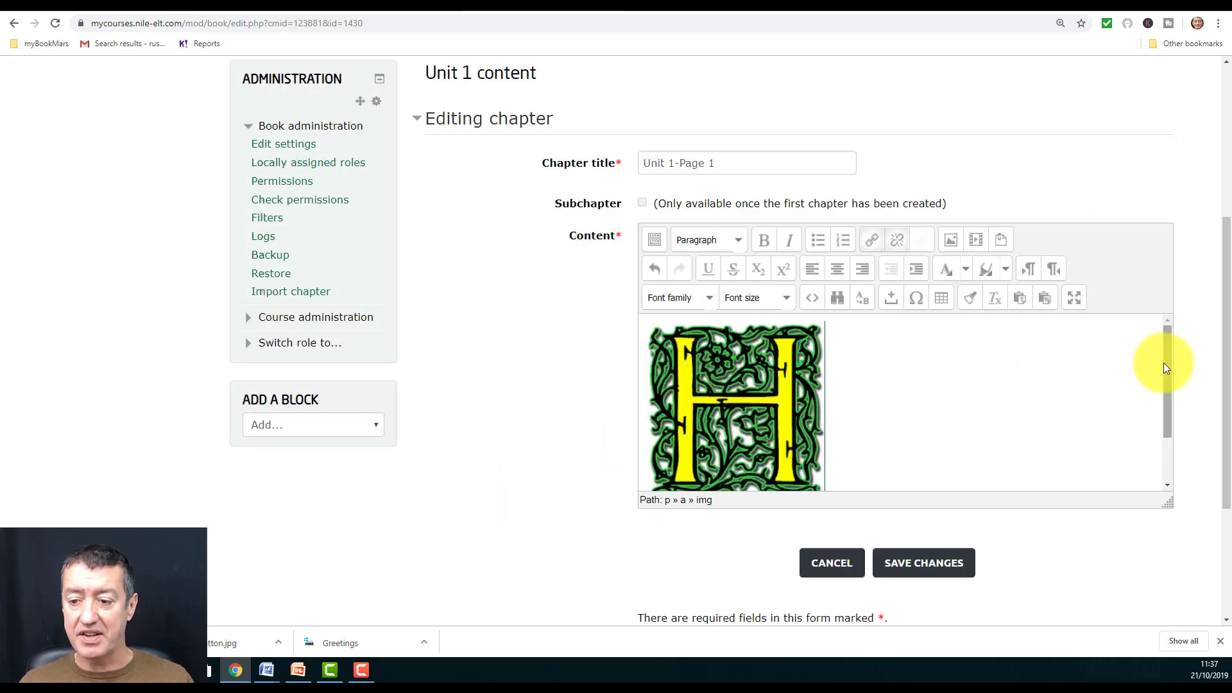
{"action": "left_click_drag", "start_coordinate": [1166, 364], "coordinate": [1165, 367]}
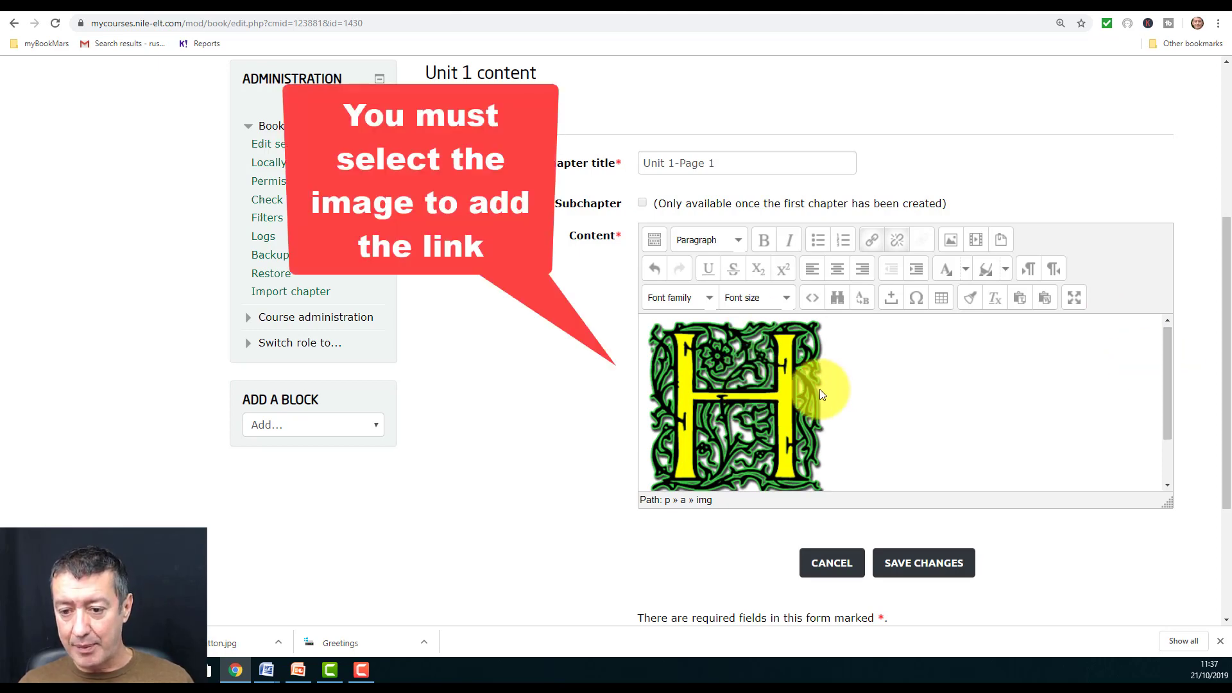
Link the H image to the copied course page address, mycourses.nile-elt.com/course/view.php?id=808, opening in the same window.
{"action": "left_click", "coordinate": [716, 380]}
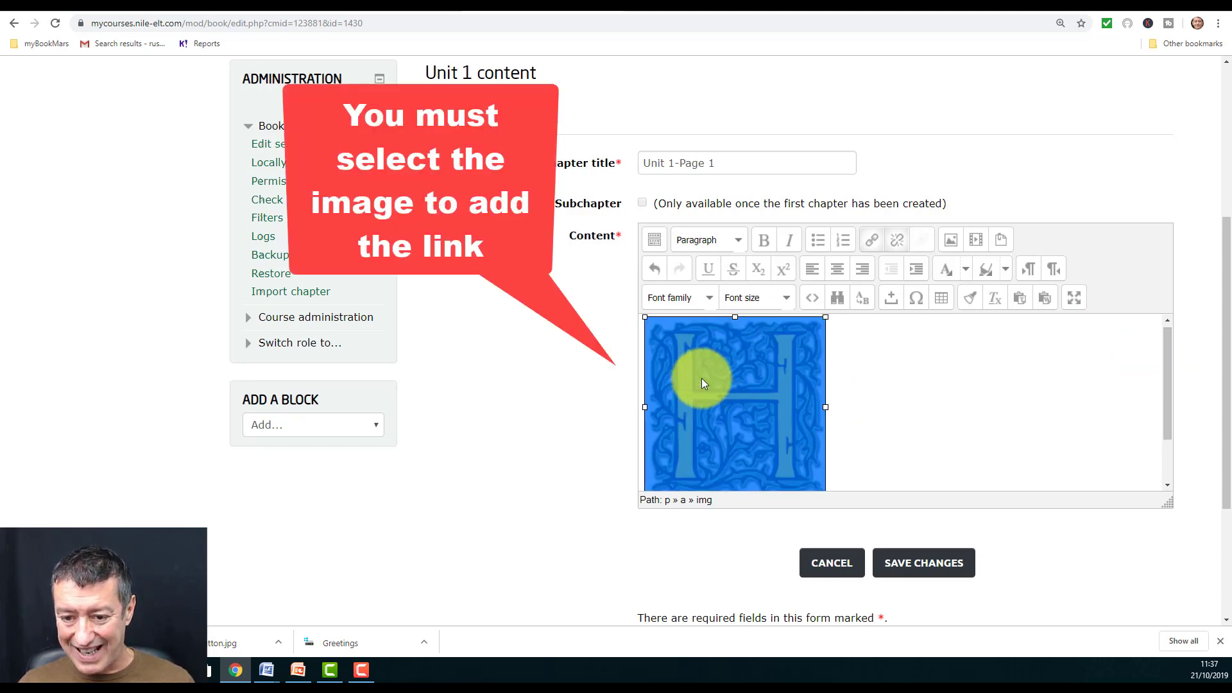
{"action": "left_click", "coordinate": [874, 243]}
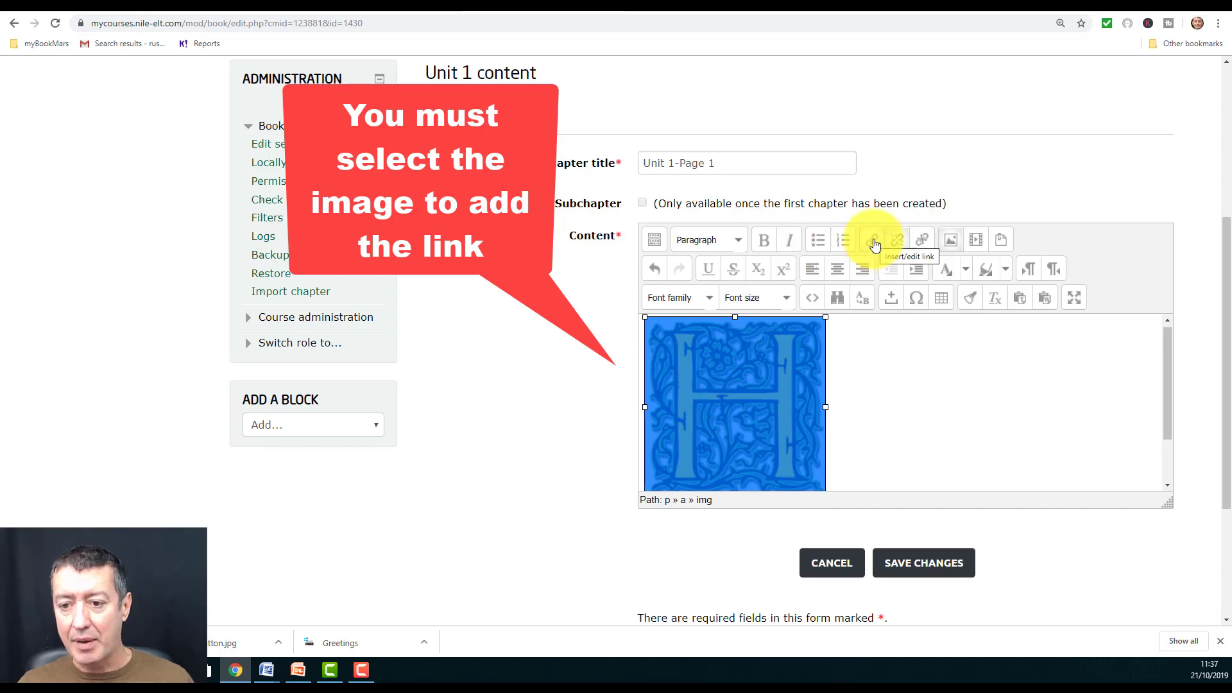
{"action": "left_click", "coordinate": [874, 243]}
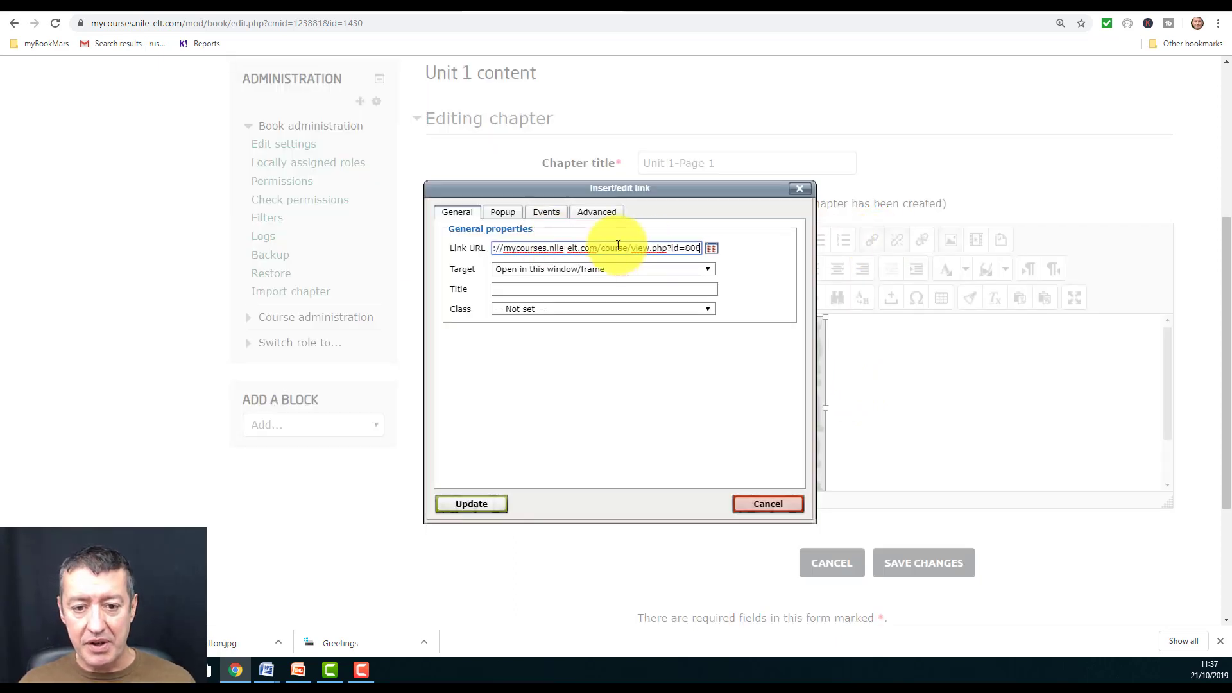
{"action": "triple_click", "coordinate": [497, 247]}
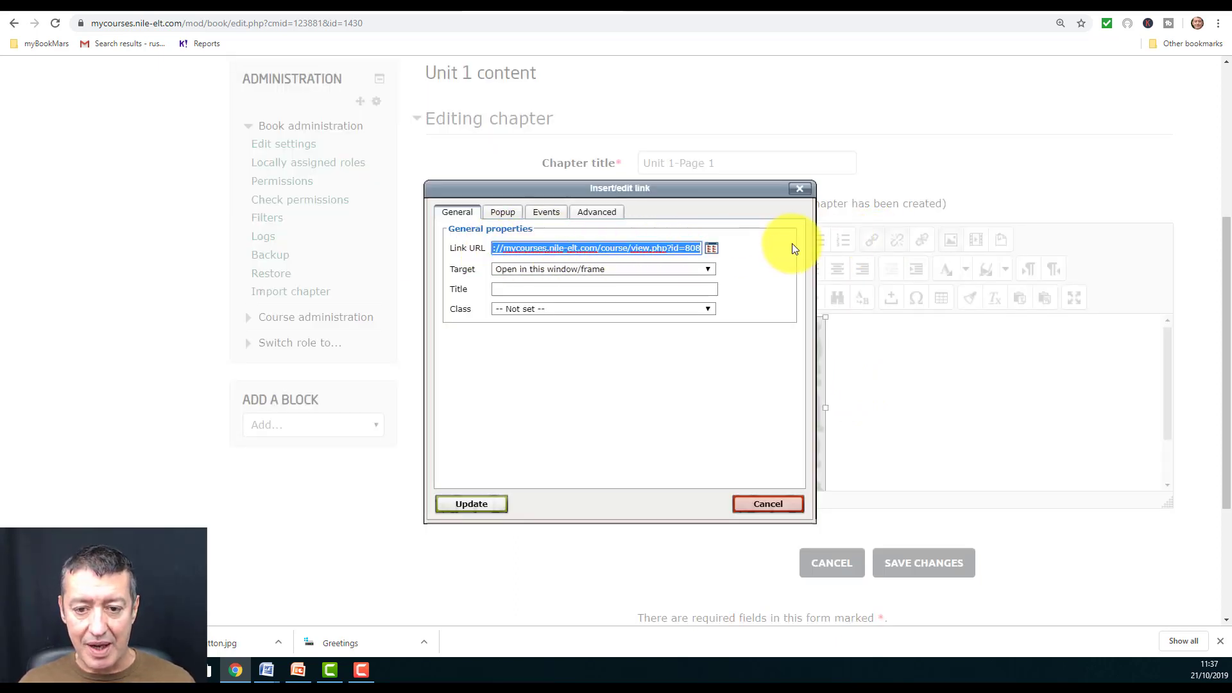
{"action": "type", "text": "https"}
{"action": "key", "text": "BackSpace"}
{"action": "key", "text": "BackSpace"}
{"action": "key", "text": "BackSpace"}
{"action": "key", "text": "BackSpace"}
{"action": "key", "text": "BackSpace"}
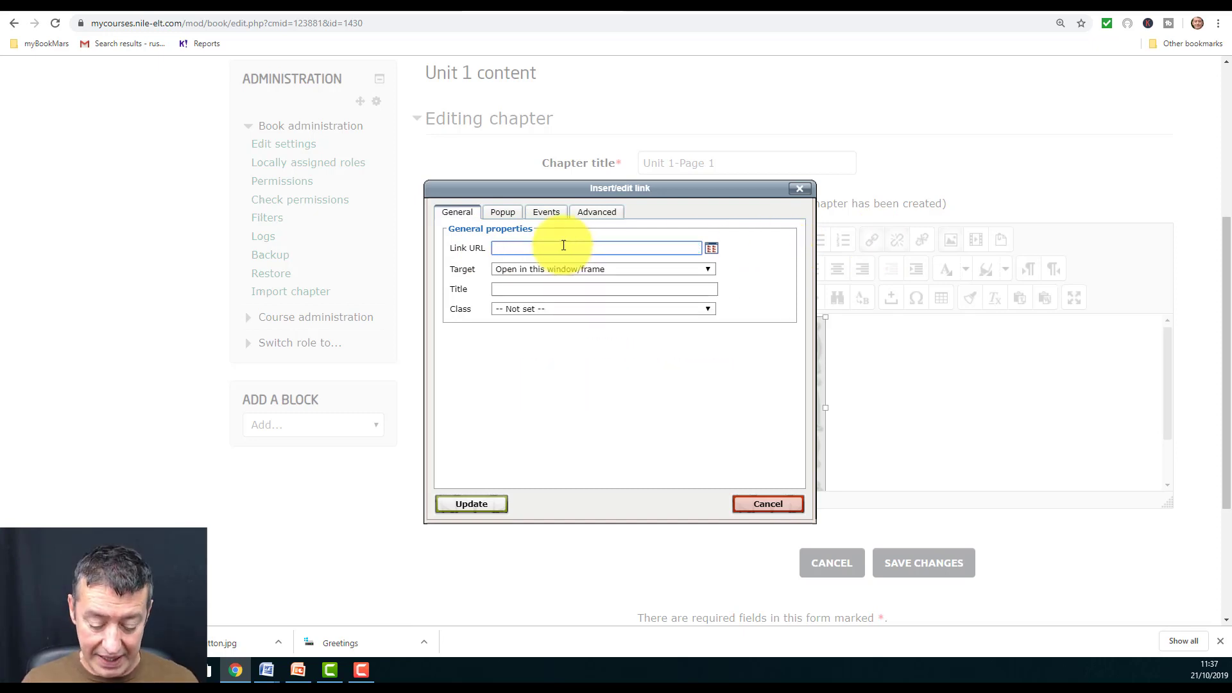
{"action": "key", "text": "ctrl+v"}
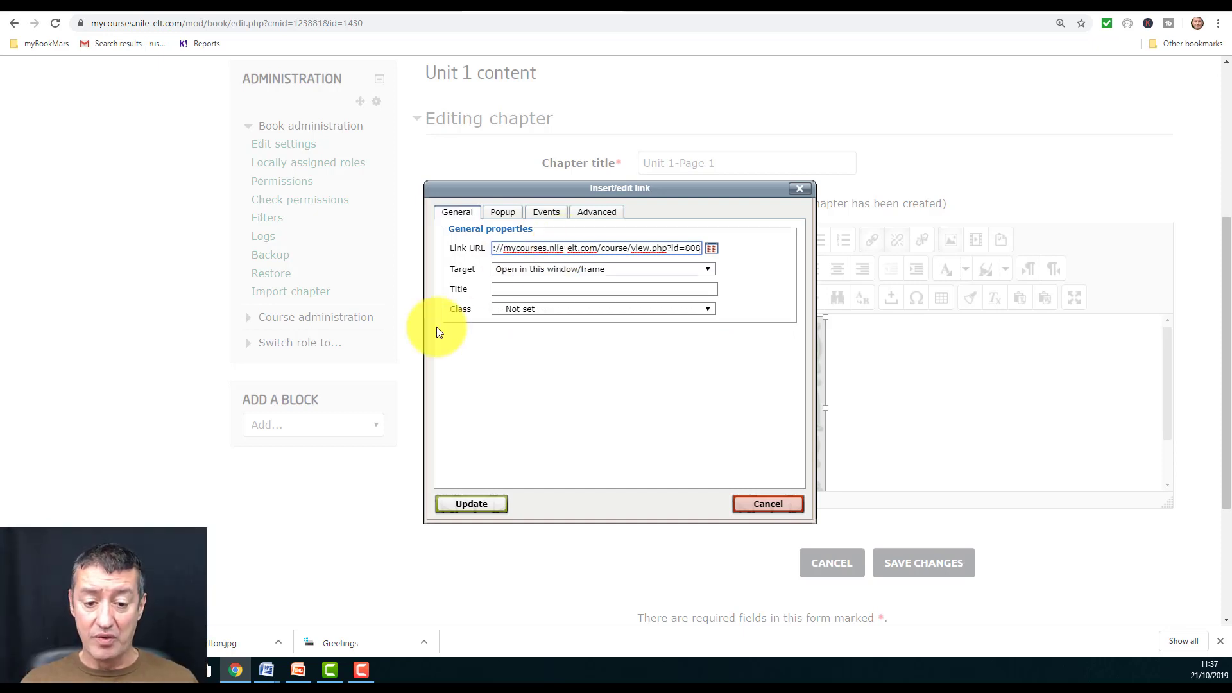
{"action": "left_click", "coordinate": [473, 508]}
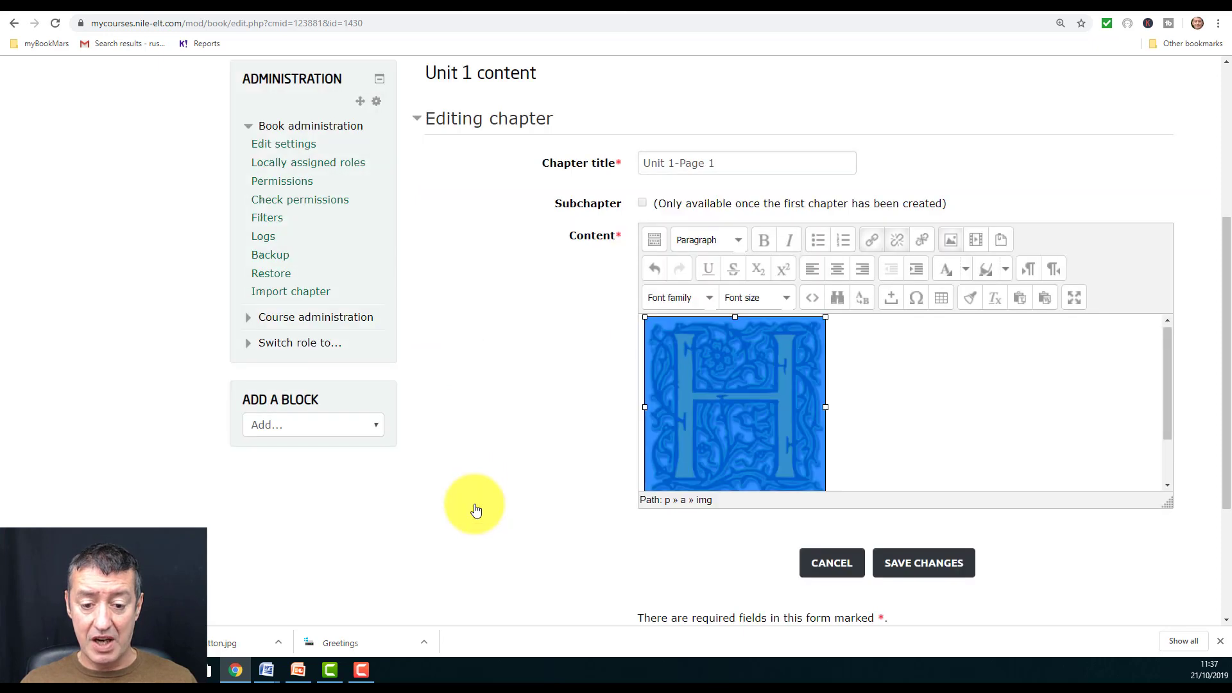
Shrink the H image to less than half its width, save the chapter and test the image's link.
{"action": "left_click_drag", "start_coordinate": [825, 317], "coordinate": [768, 401]}
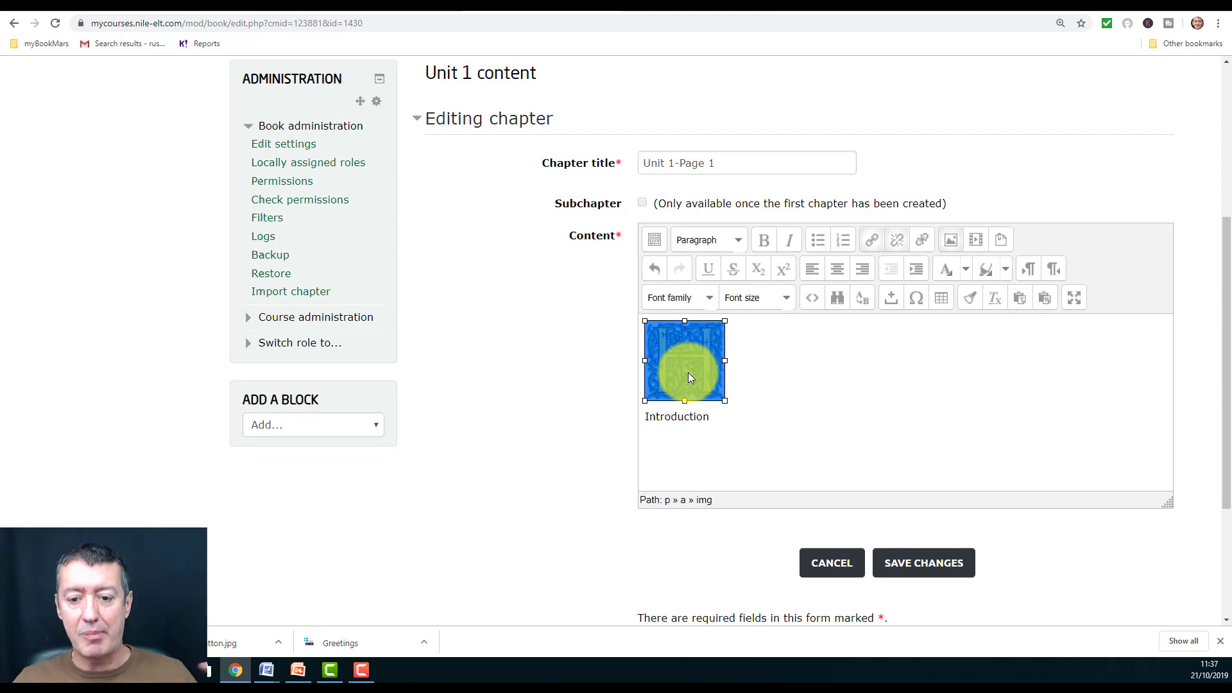
{"action": "left_click", "coordinate": [925, 572]}
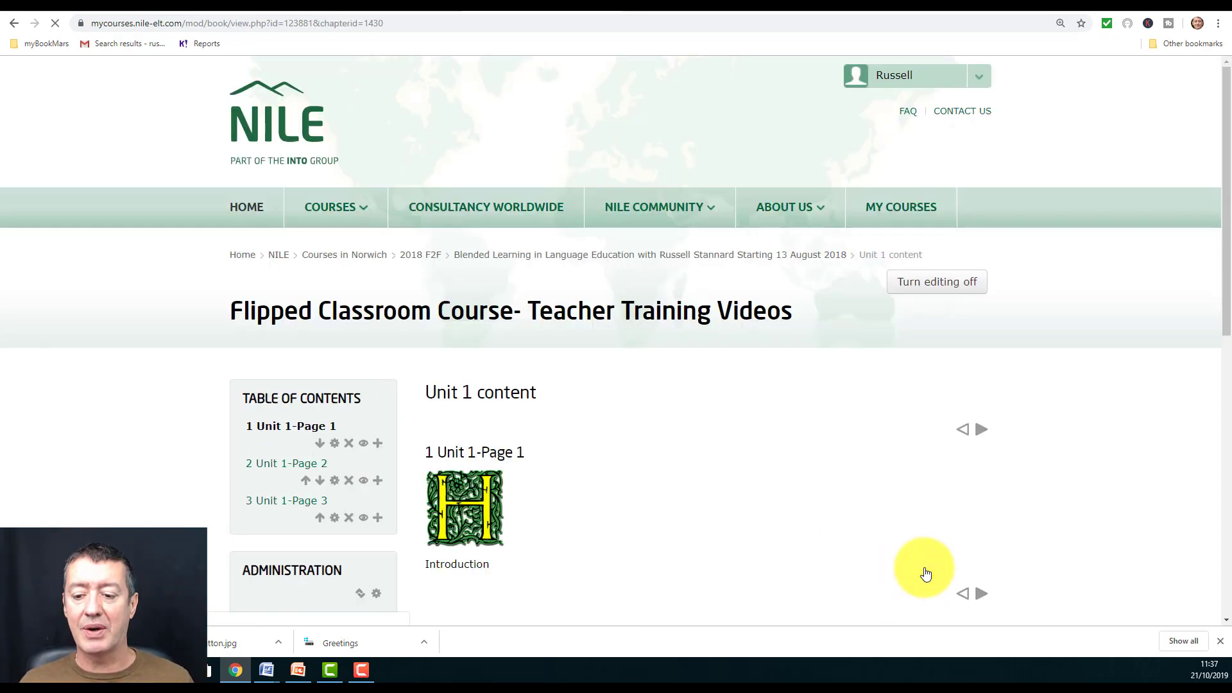
{"action": "scroll", "coordinate": [1219, 257], "scroll_direction": "down", "scroll_amount": 1}
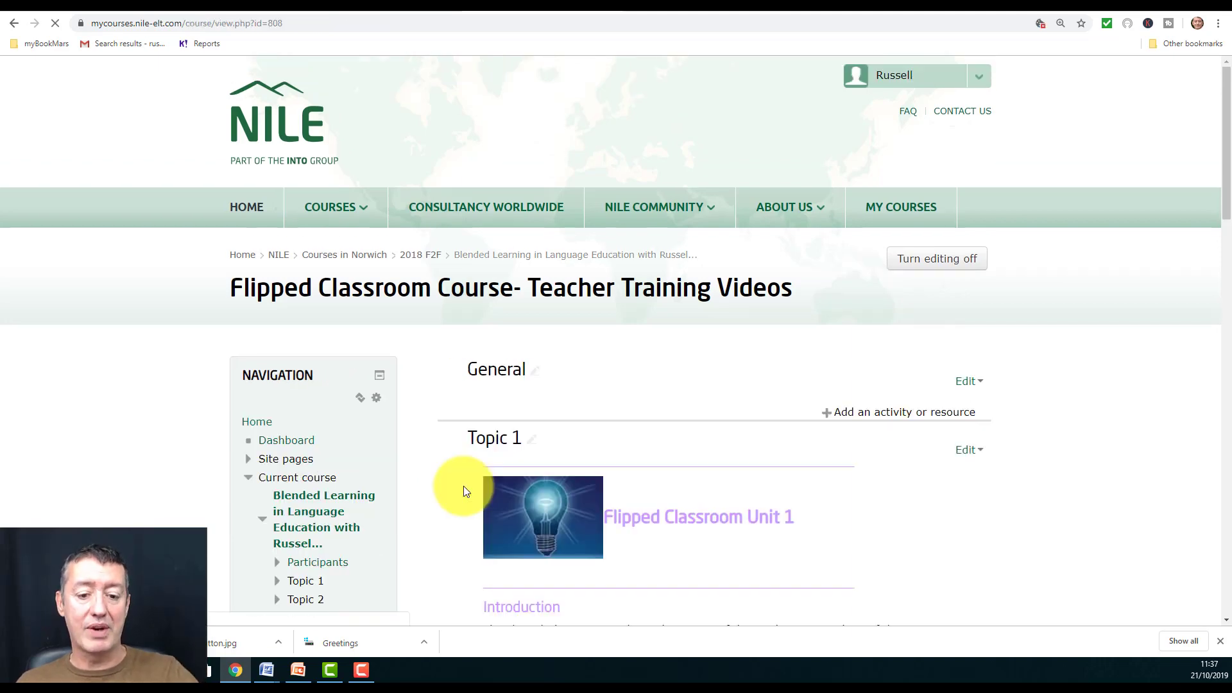
{"action": "mouse_move", "coordinate": [1225, 187]}
{"action": "left_mouse_down"}
{"action": "mouse_move", "coordinate": [1224, 244]}
{"action": "mouse_move", "coordinate": [1225, 200]}
{"action": "left_mouse_up"}
Switch to the InspiringExcellence course and open the "Unit 2-Learning Content-Socrative" book from Unit Two.
{"action": "left_click", "coordinate": [345, 7]}
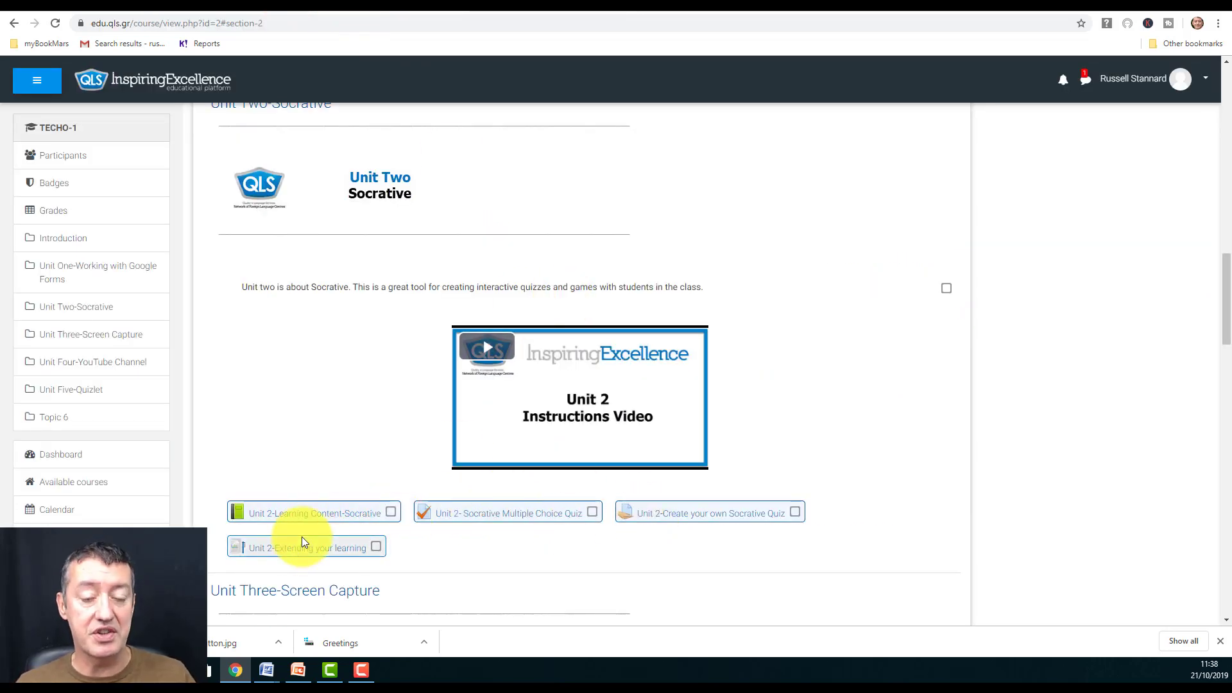
{"action": "left_click", "coordinate": [330, 516]}
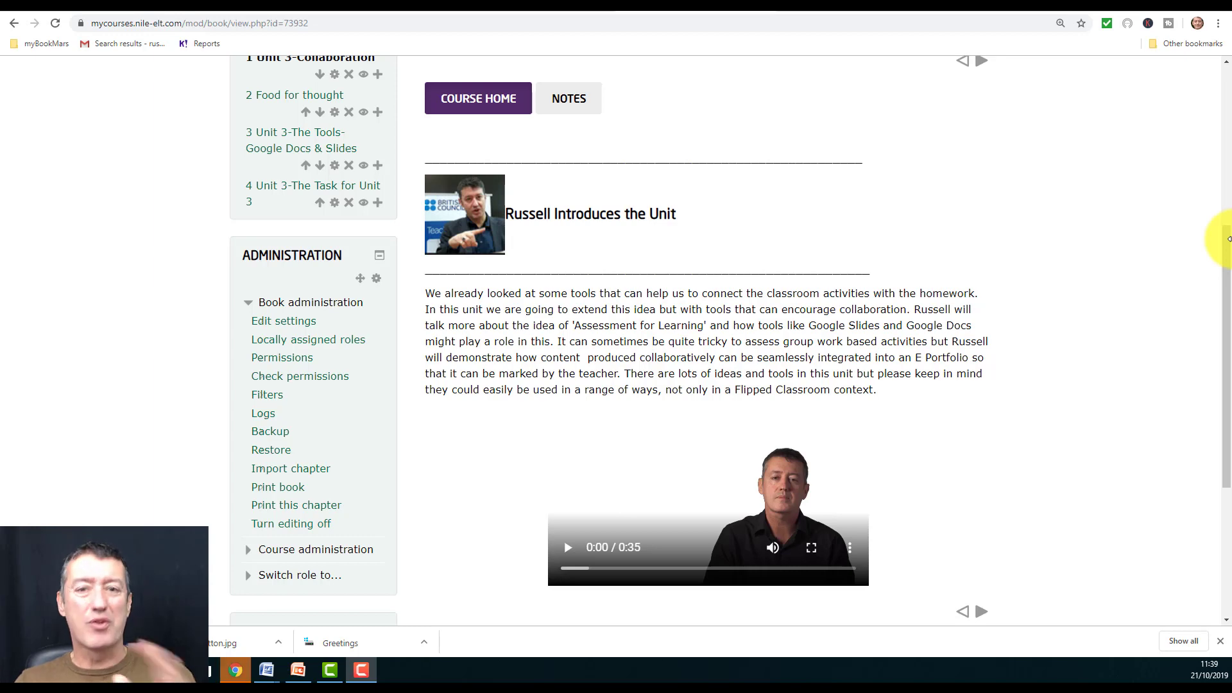
Look through the "Unit 3-Collaboration" book from its first chapter through "Food for thought" to "Unit 3-The Tools-Google Docs & Slides".
{"action": "left_click_drag", "start_coordinate": [1230, 239], "coordinate": [1230, 228]}
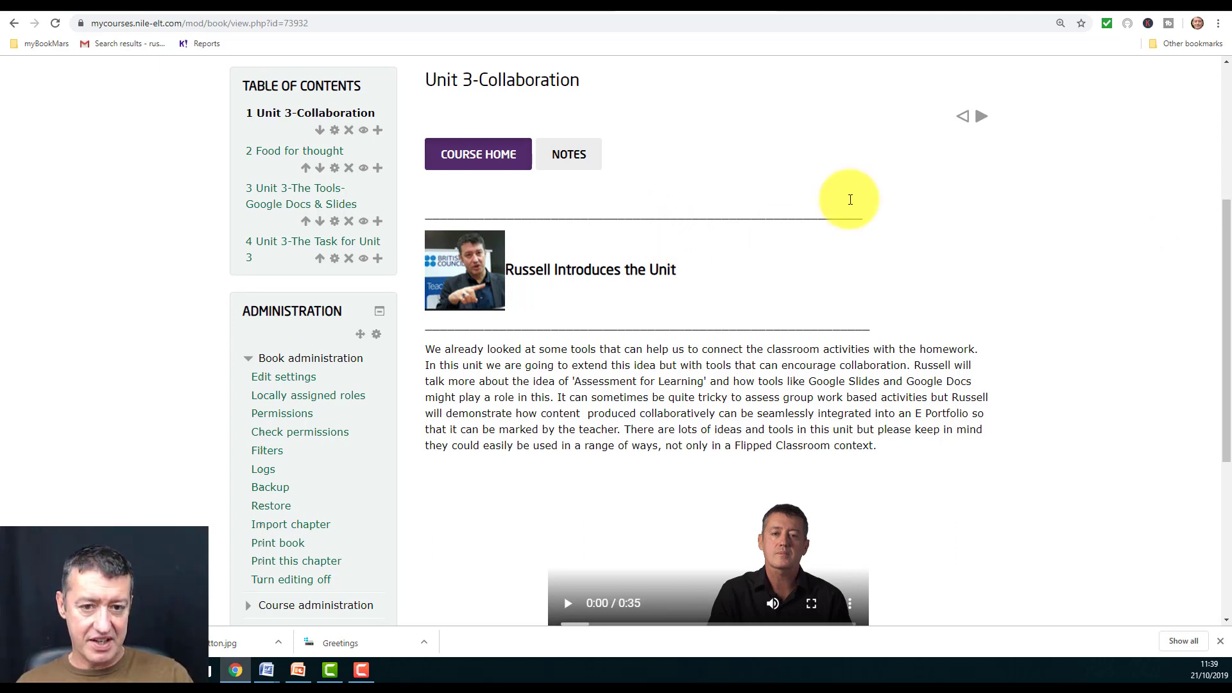
{"action": "left_click", "coordinate": [983, 116]}
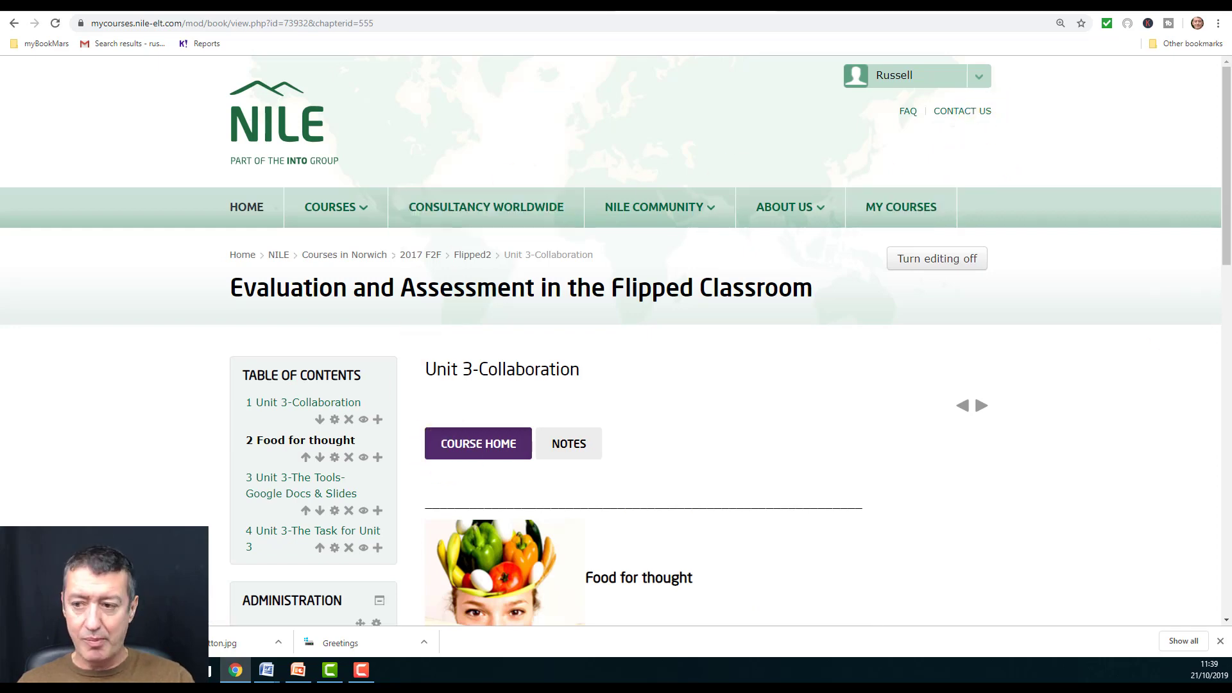
{"action": "scroll", "coordinate": [1212, 193], "scroll_direction": "down", "scroll_amount": 5}
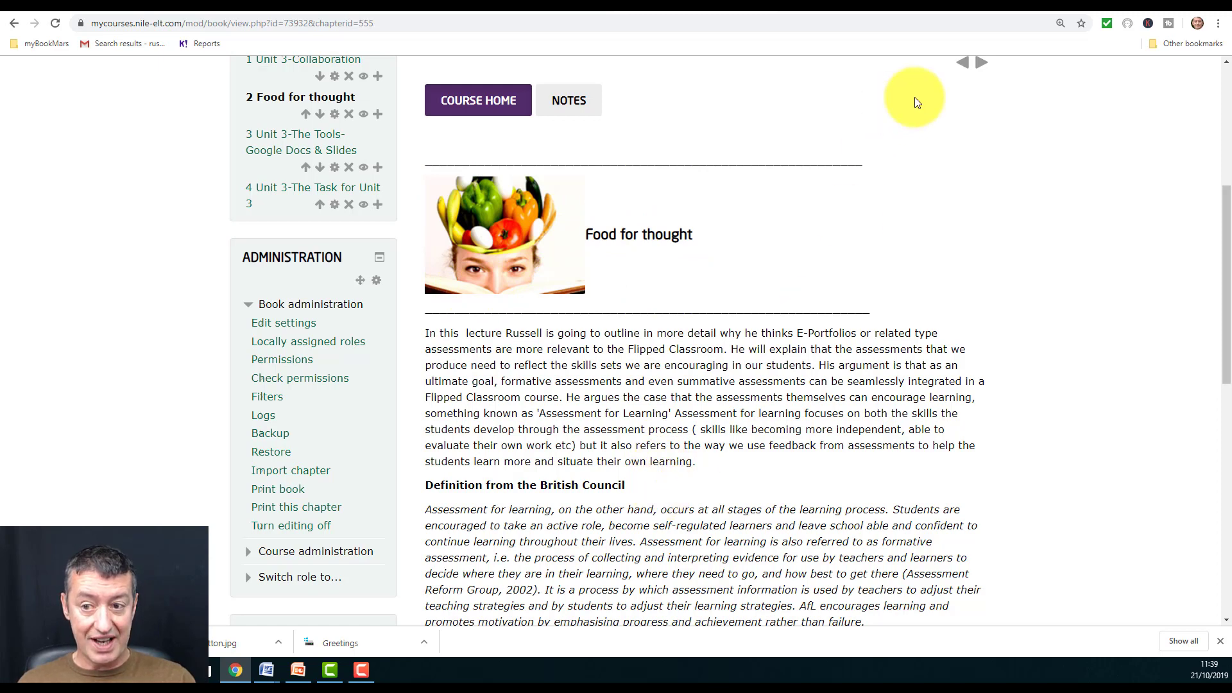
{"action": "left_click", "coordinate": [982, 64]}
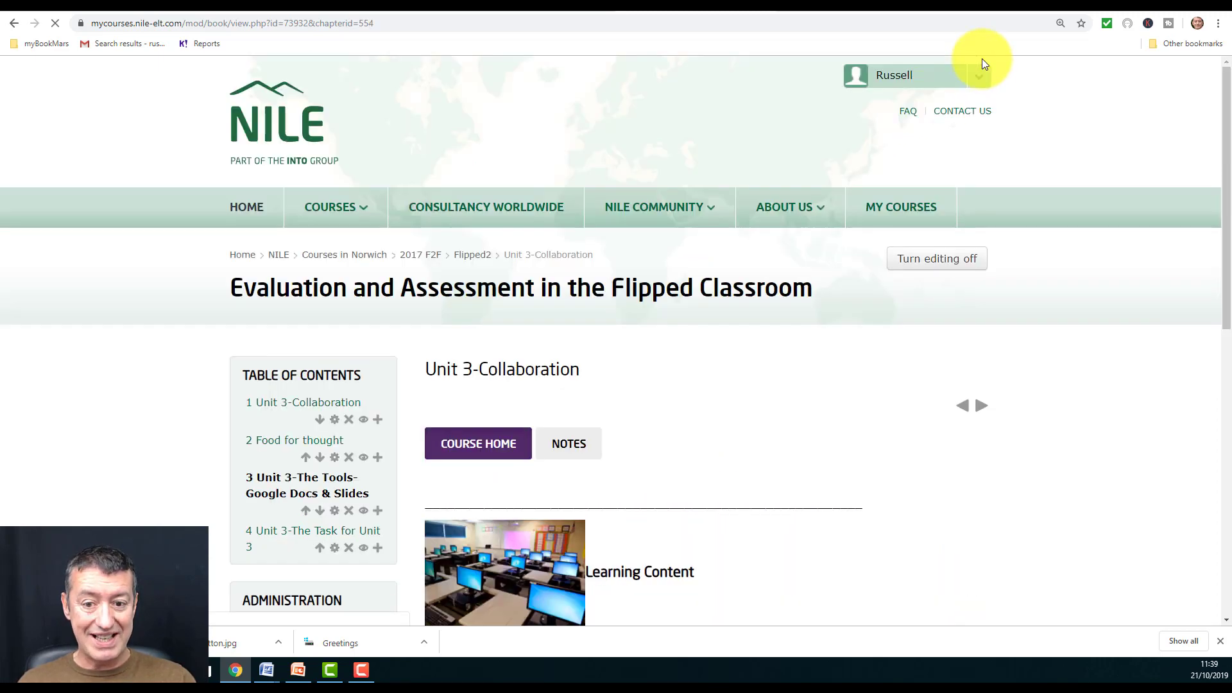
{"action": "left_click_drag", "start_coordinate": [1224, 171], "coordinate": [1224, 318]}
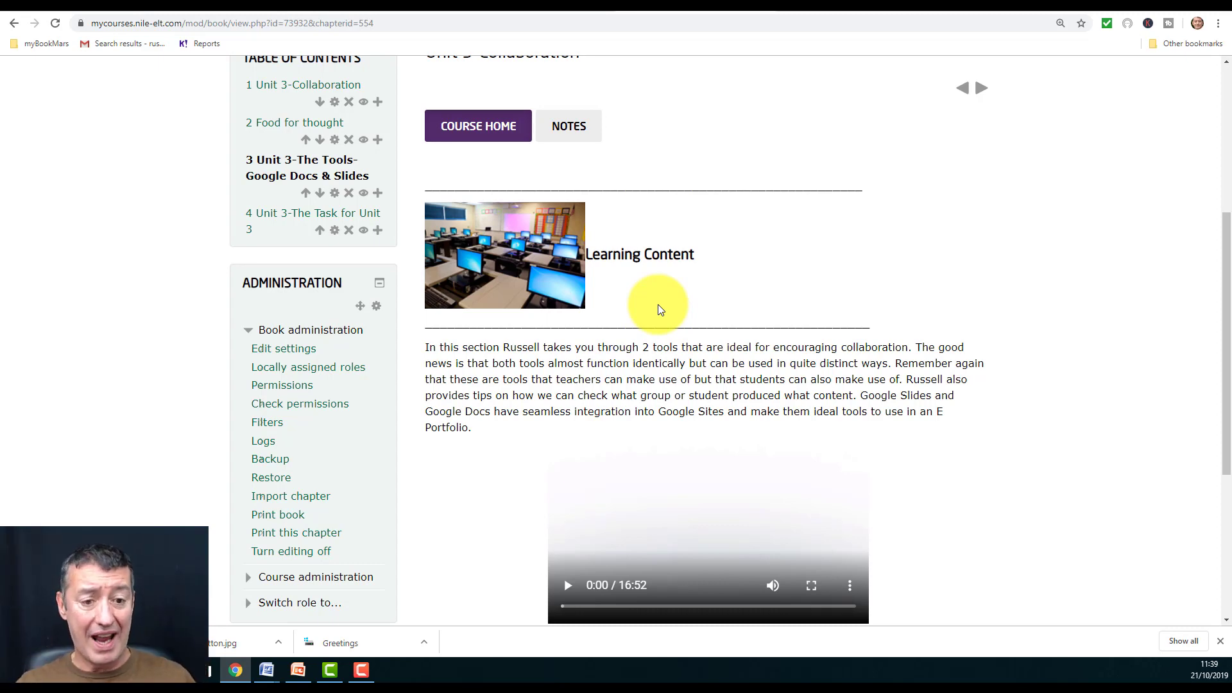
{"action": "left_click_drag", "start_coordinate": [1224, 330], "coordinate": [1226, 247]}
{"action": "scroll", "coordinate": [739, 297], "scroll_direction": "up", "scroll_amount": 1}
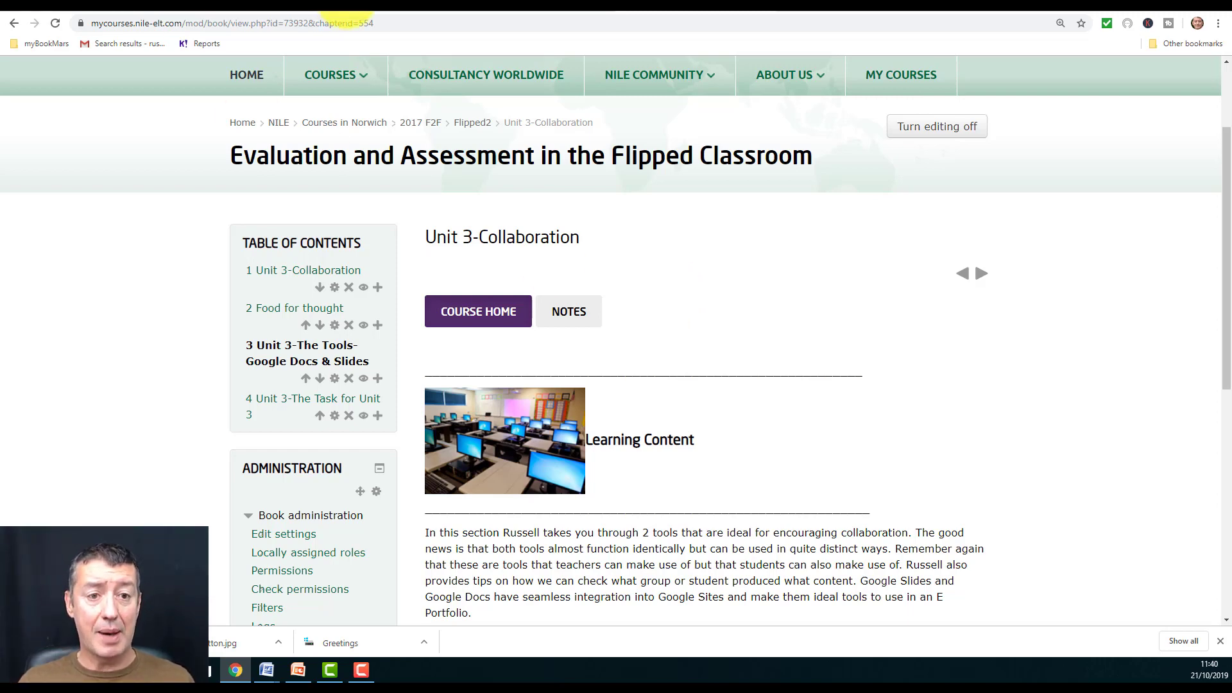
Switch to the InspiringExcellence course, reopen the "Unit 2-Learning Content-Socrative" book from Unit Two and test its Home button.
{"action": "left_click", "coordinate": [350, 9]}
{"action": "left_click_drag", "start_coordinate": [1227, 212], "coordinate": [1226, 316]}
{"action": "left_click", "coordinate": [243, 241]}
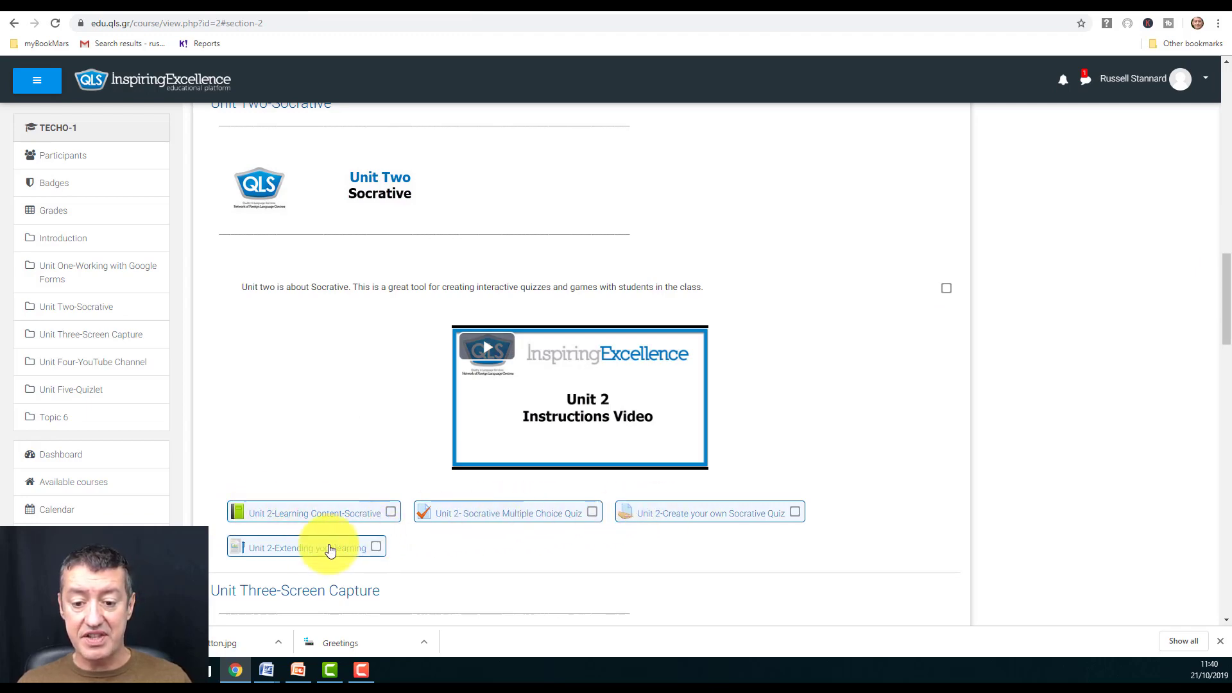
{"action": "left_click", "coordinate": [312, 524]}
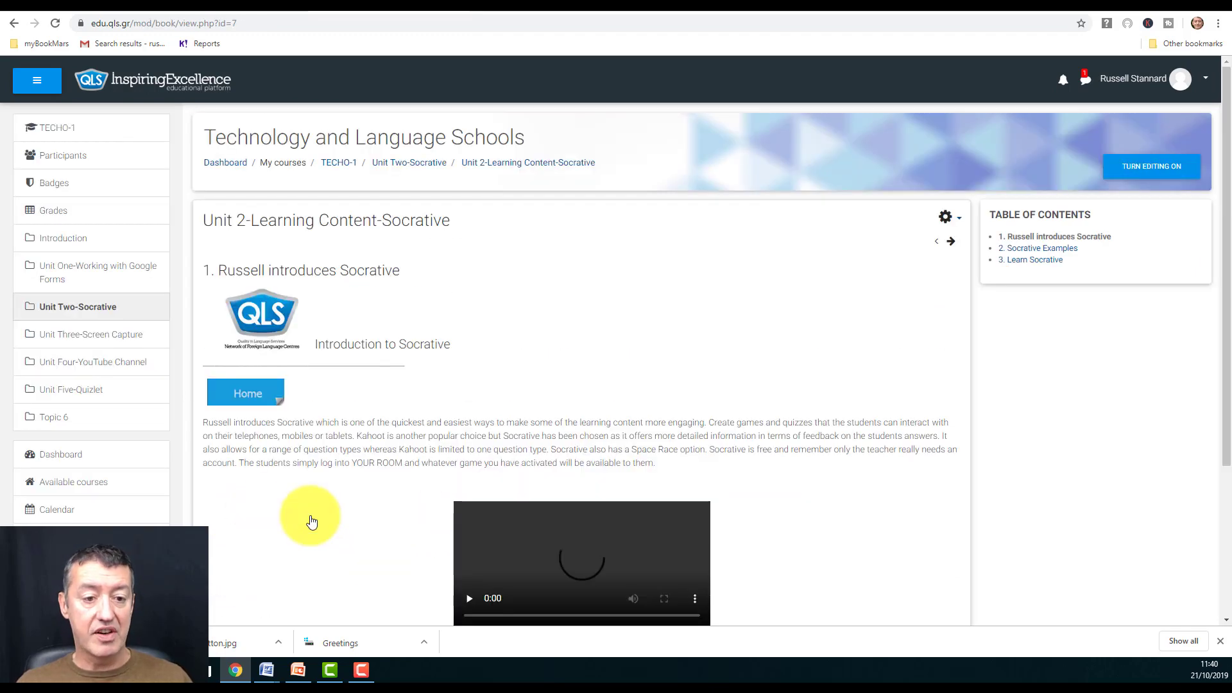
{"action": "left_click", "coordinate": [251, 400]}
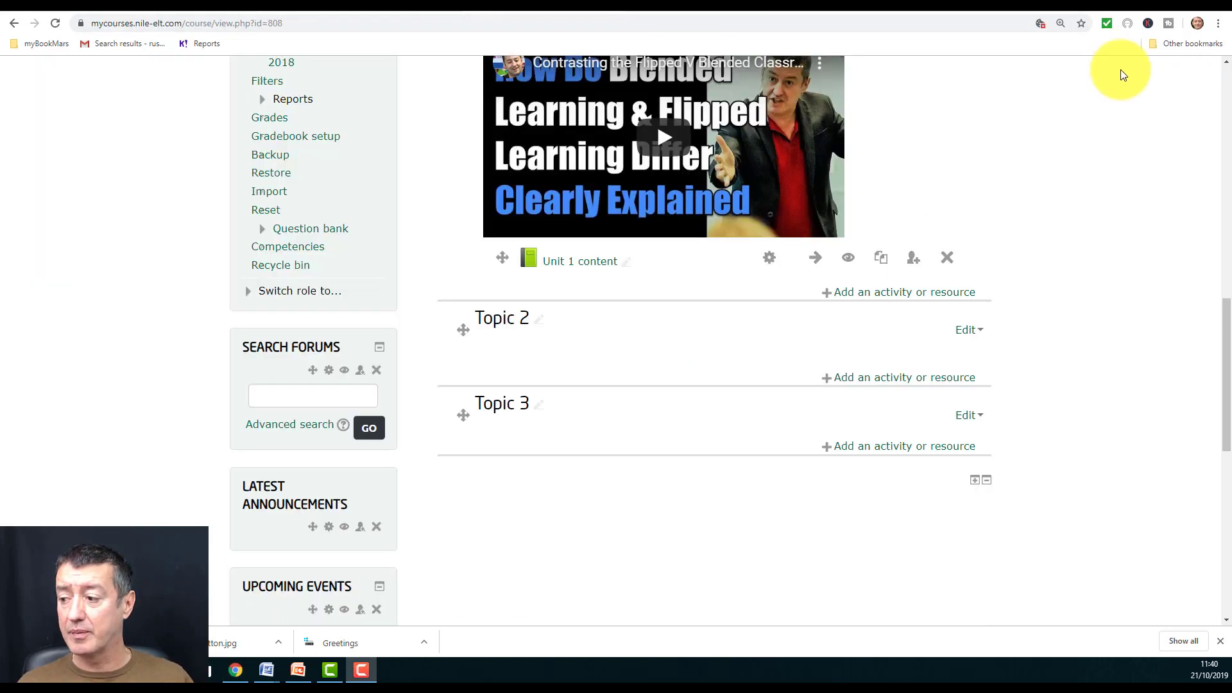
Open the "Unit 1 content" book in the NILE course, add placeholder text below "Summary" in the "Unit 1-Page 3" chapter and save it.
{"action": "left_click", "coordinate": [586, 261]}
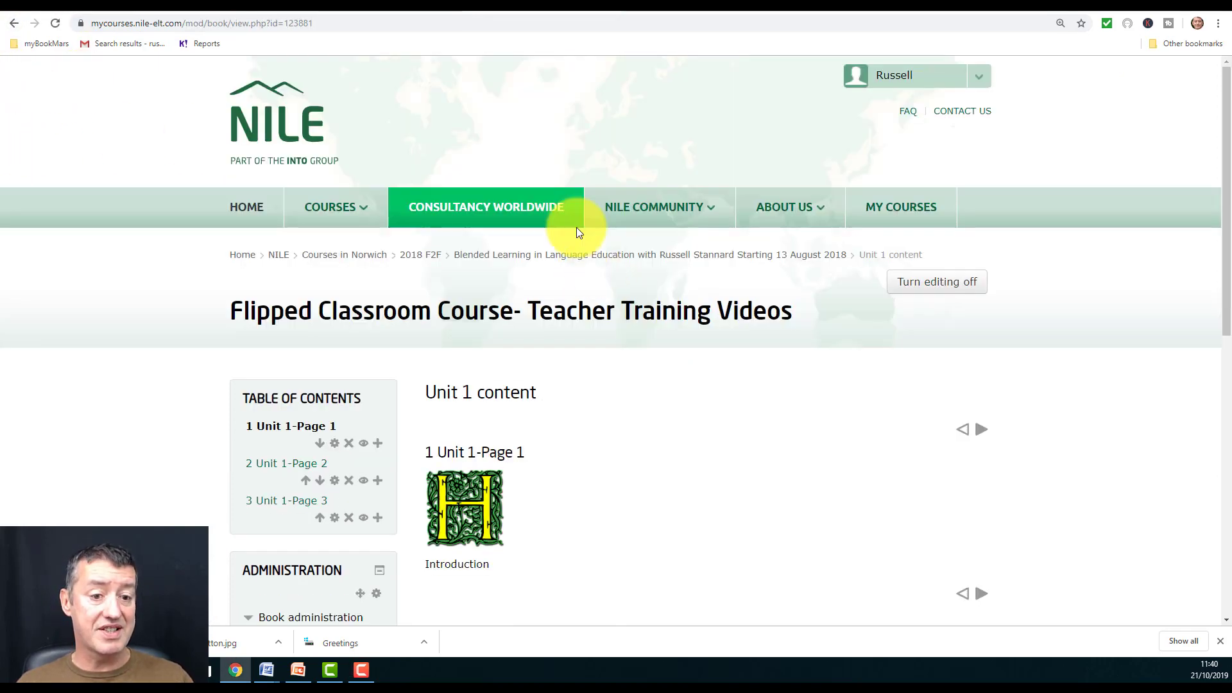
{"action": "left_click_drag", "start_coordinate": [1227, 252], "coordinate": [1227, 300]}
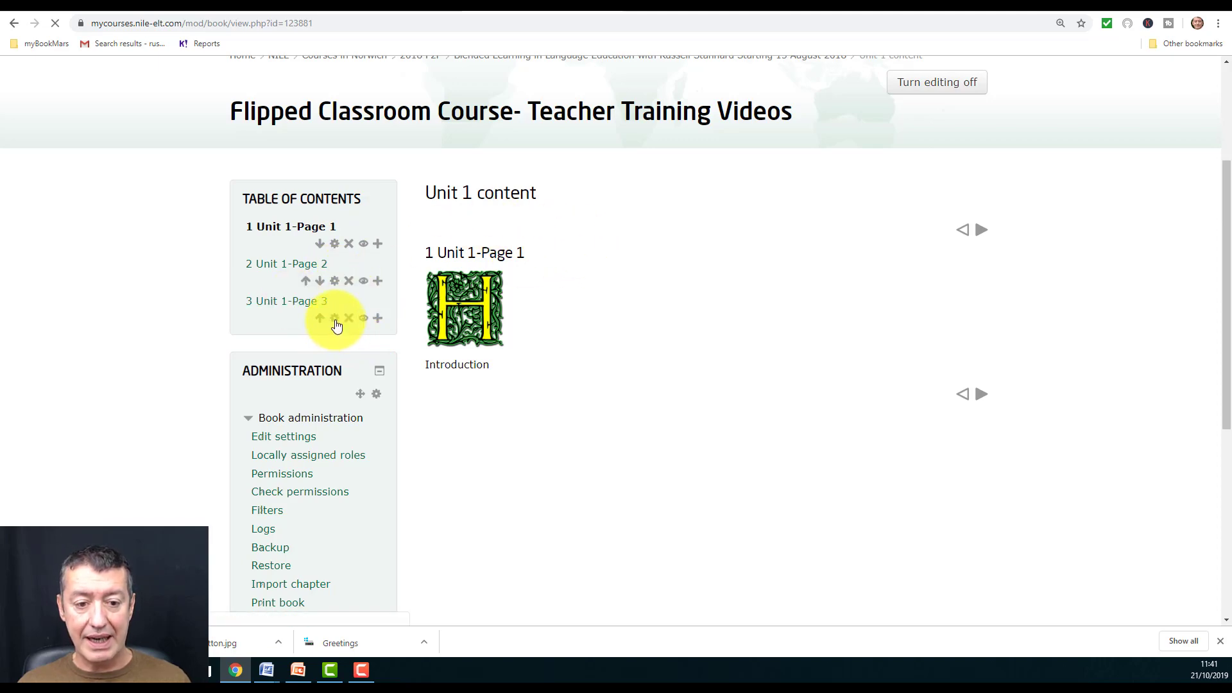
{"action": "left_click_drag", "start_coordinate": [1224, 198], "coordinate": [1225, 359]}
{"action": "left_click", "coordinate": [715, 384]}
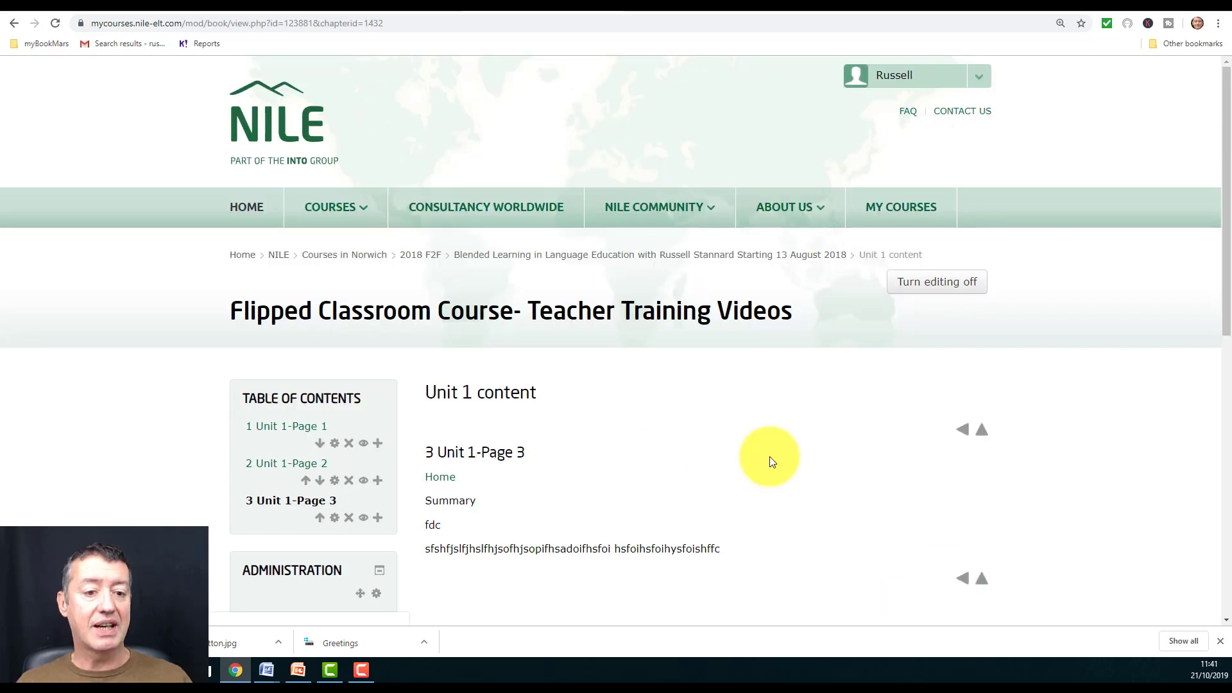
Edit the "Unit 1-Page 2" chapter and add the placeholder text "flsdajfl" below "Video" in its content.
{"action": "left_click", "coordinate": [334, 477]}
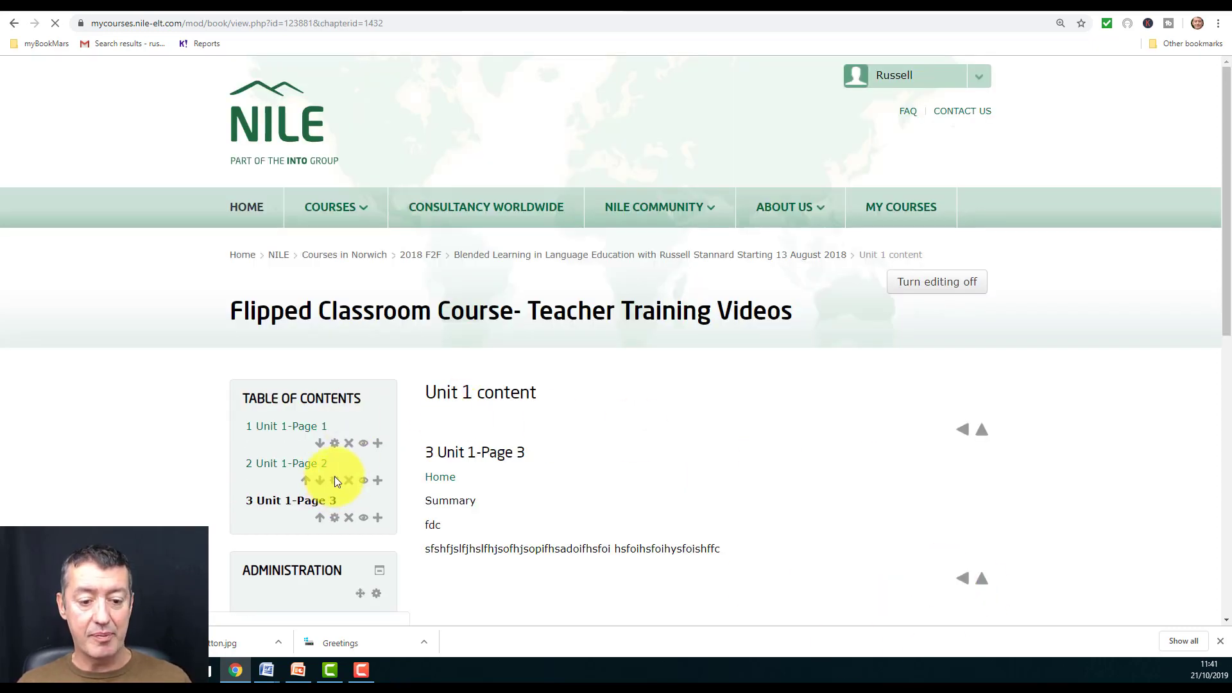
{"action": "left_click_drag", "start_coordinate": [1221, 210], "coordinate": [1225, 385]}
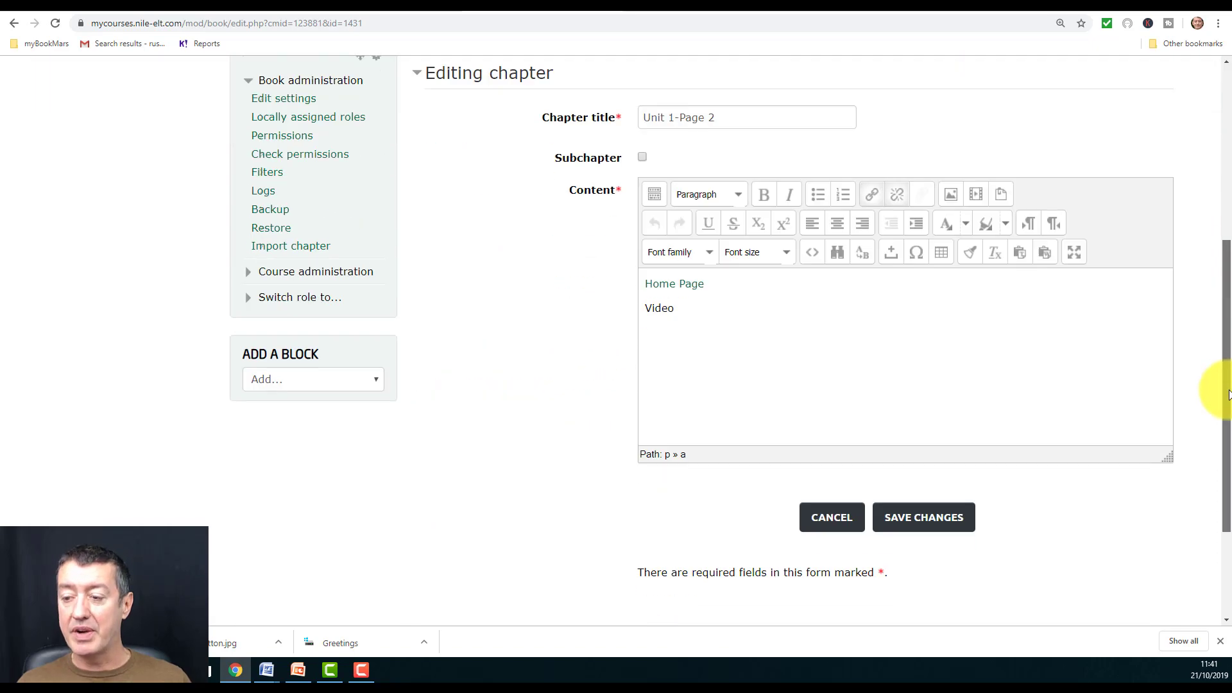
{"action": "left_click", "coordinate": [700, 291]}
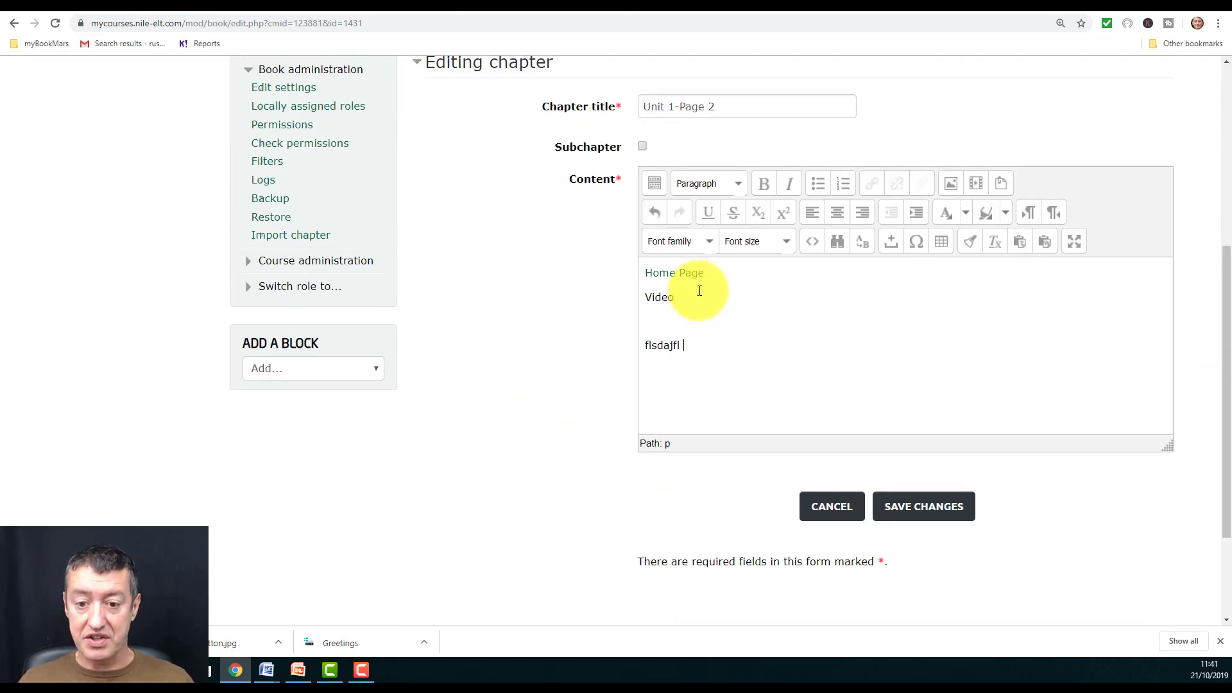